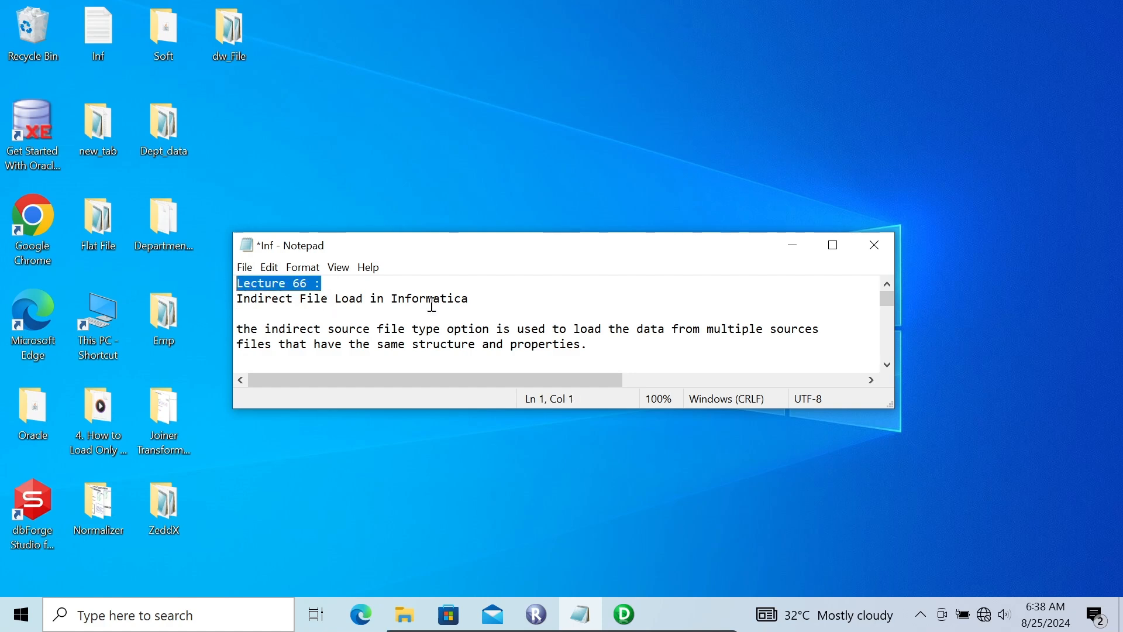
Minimize the lecture notes and open the Dept_data folder from the desktop.
left_click(537, 313)
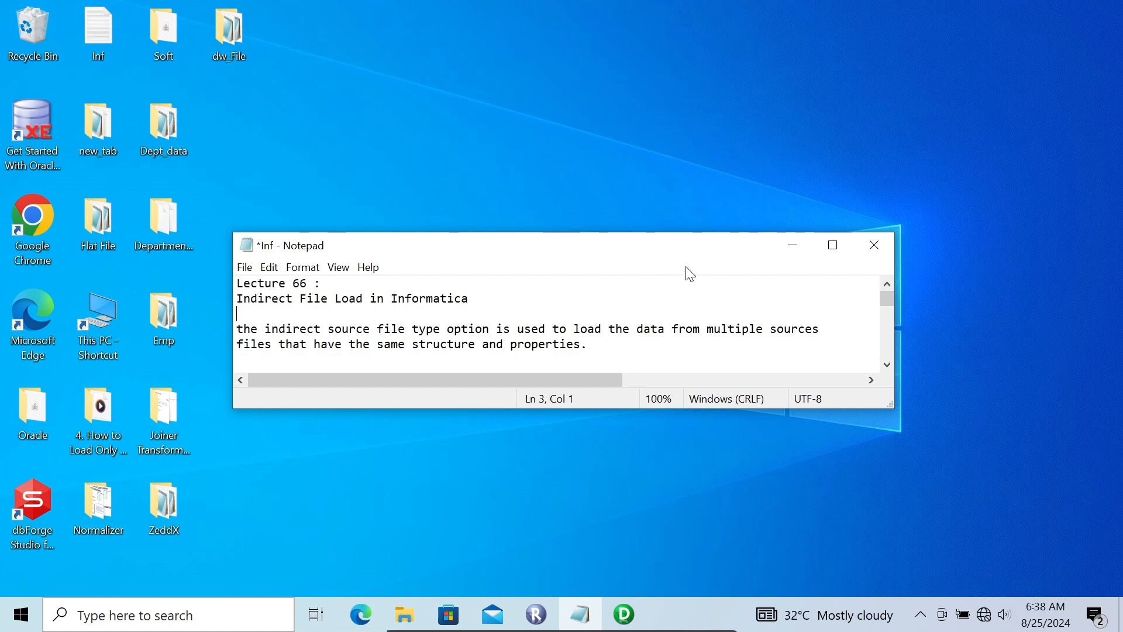
left_click(794, 247)
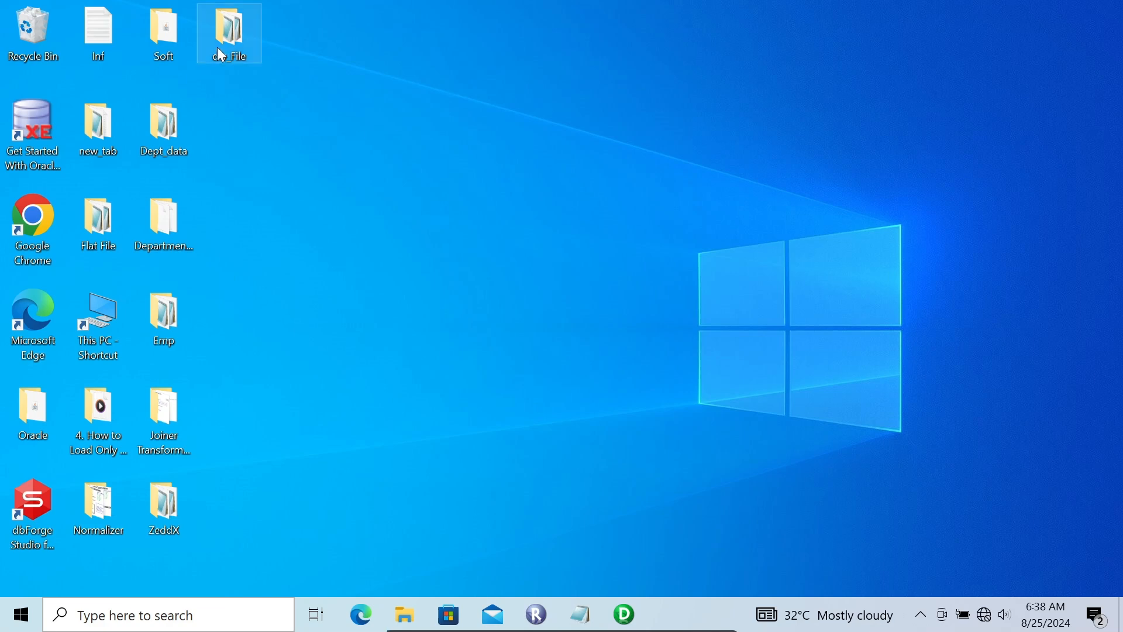
double_click(215, 39)
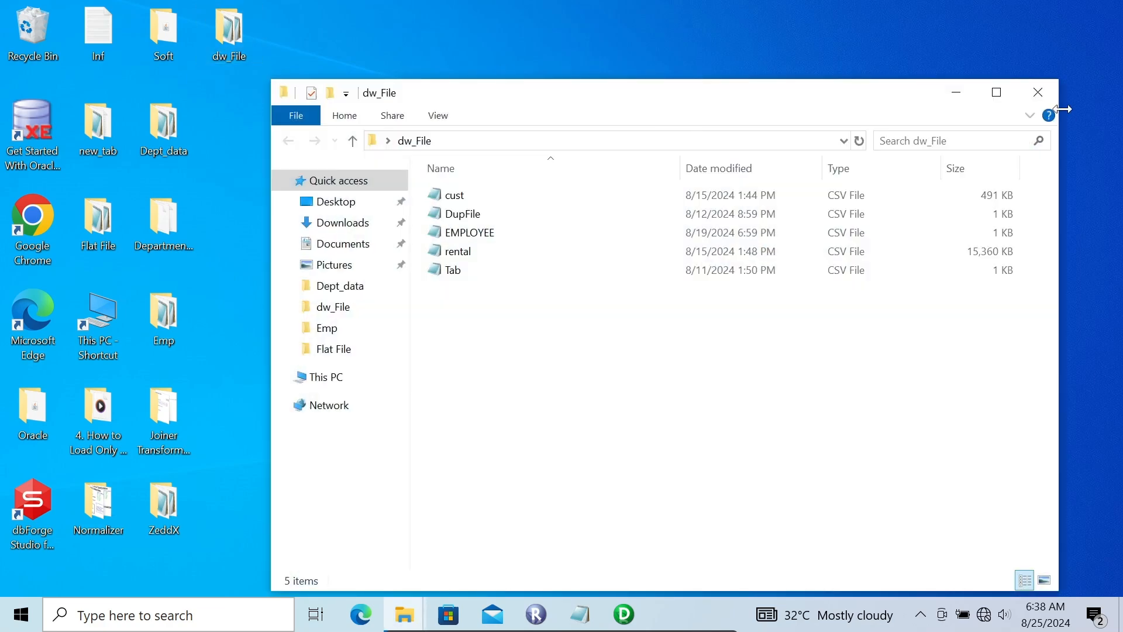
left_click(1052, 93)
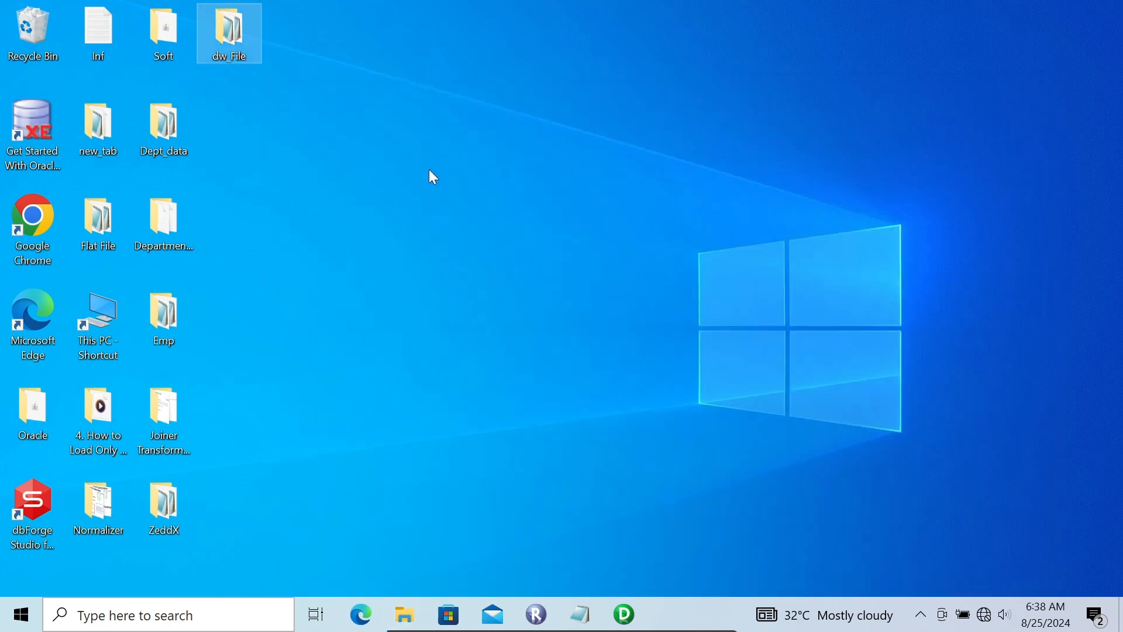
double_click(175, 121)
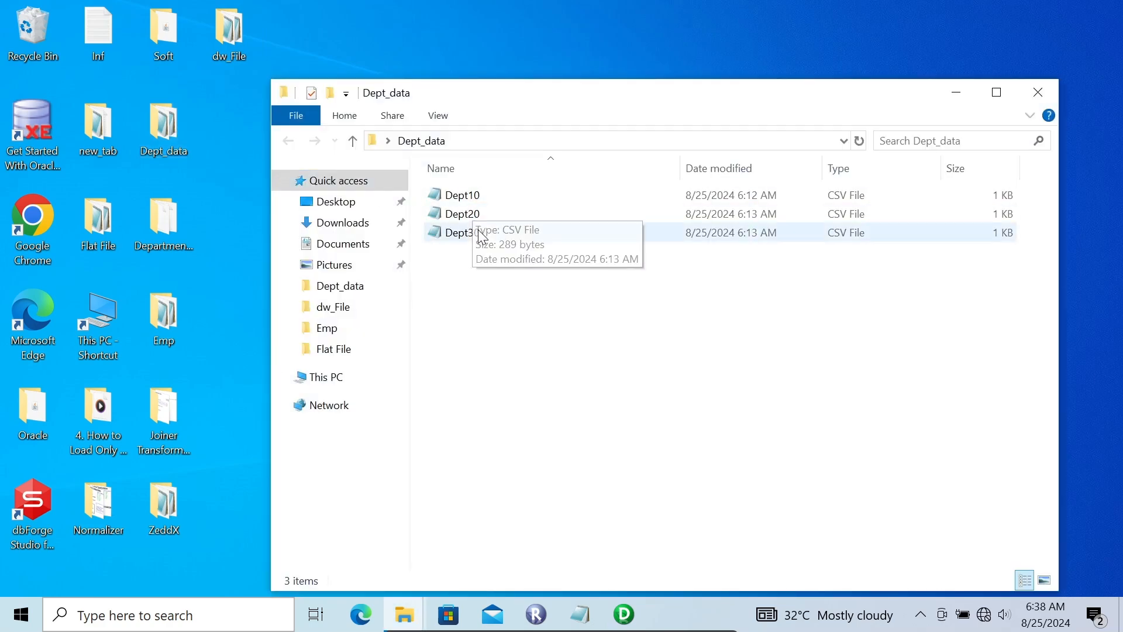
Examine the contents of the Dept10 and Dept20 CSV files, closing each one after viewing.
double_click(468, 202)
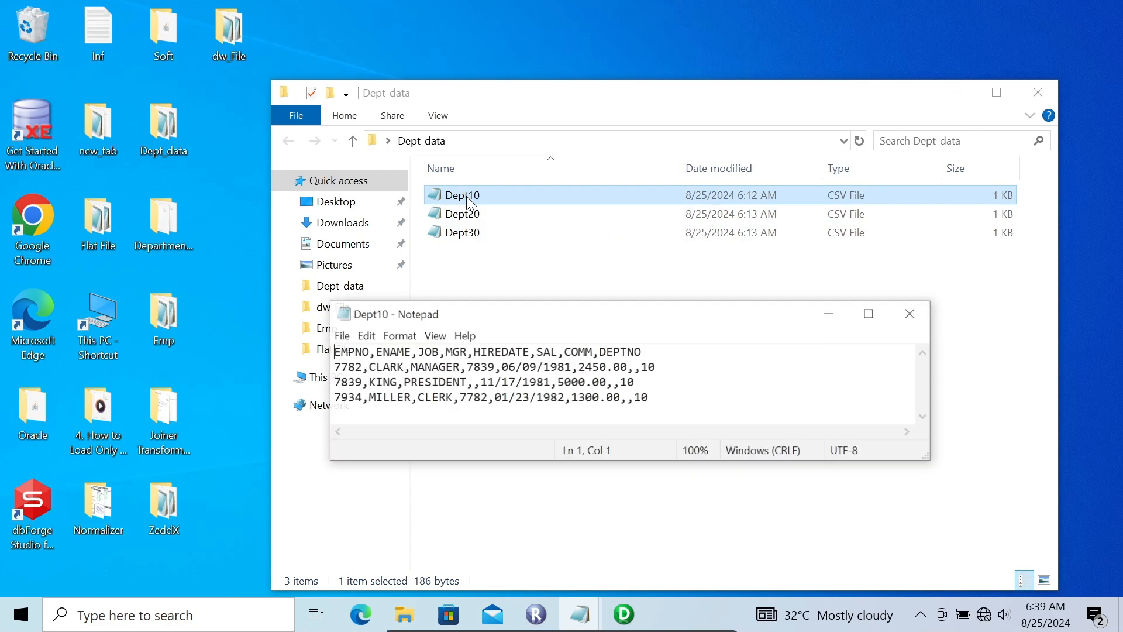
left_click(878, 316)
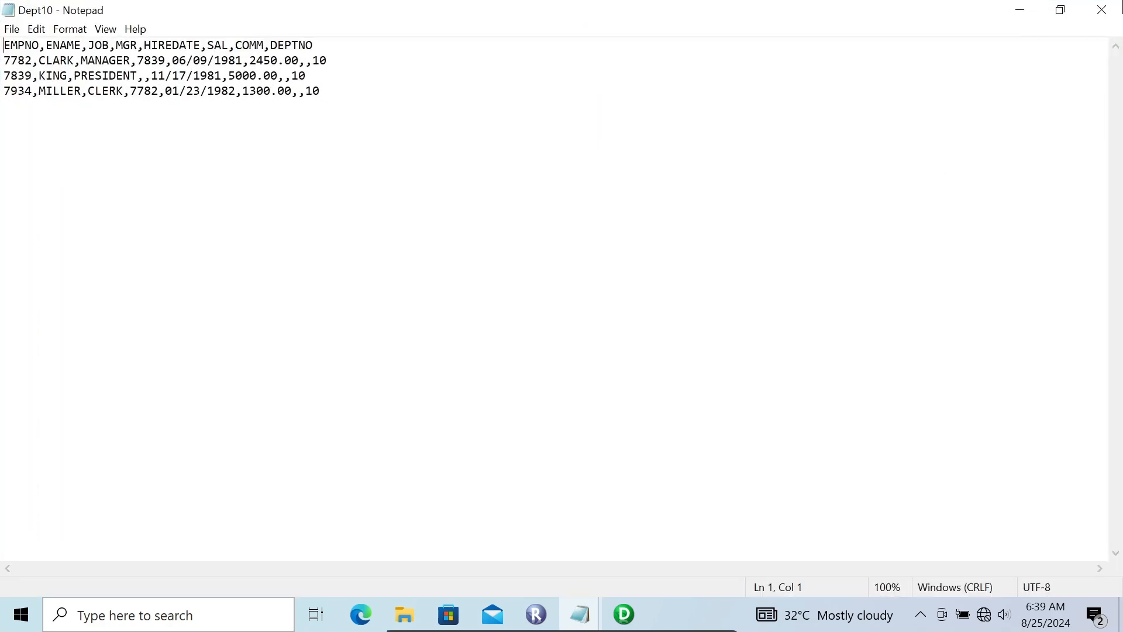
left_click(1109, 13)
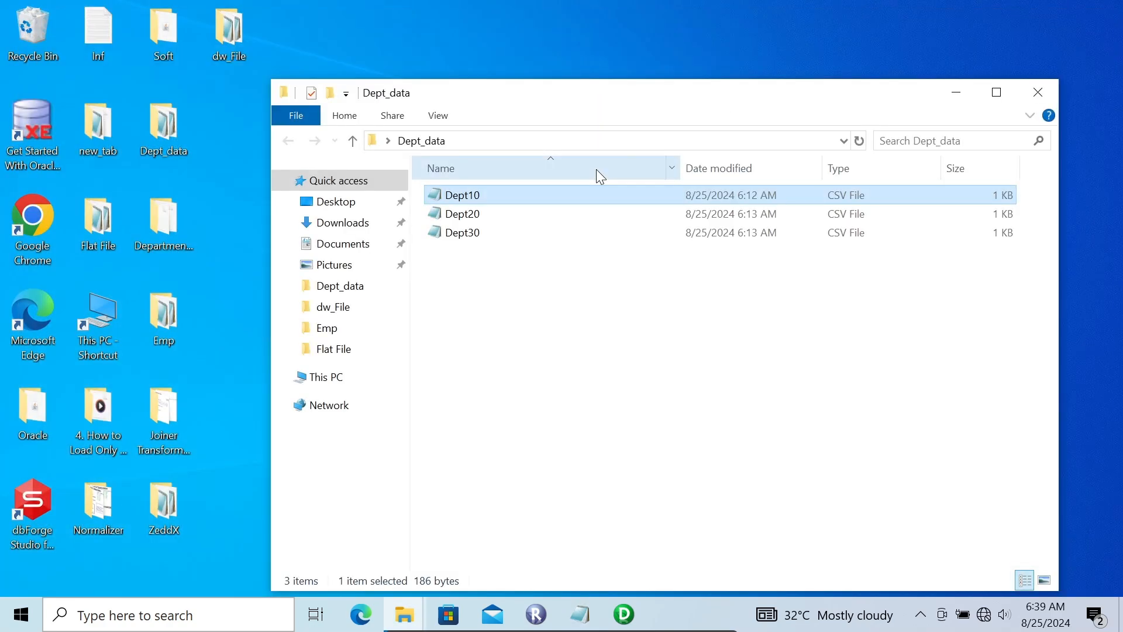
double_click(480, 215)
left_click(912, 313)
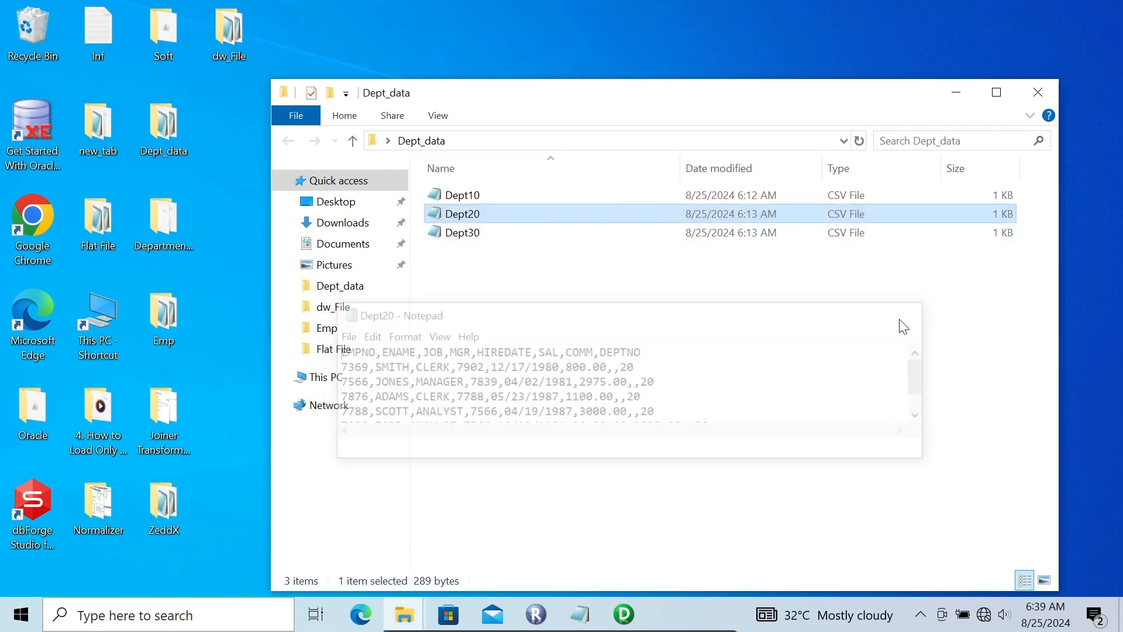
Create a new text document named Dept in the Dept_data folder.
left_click(489, 293)
right_click(490, 293)
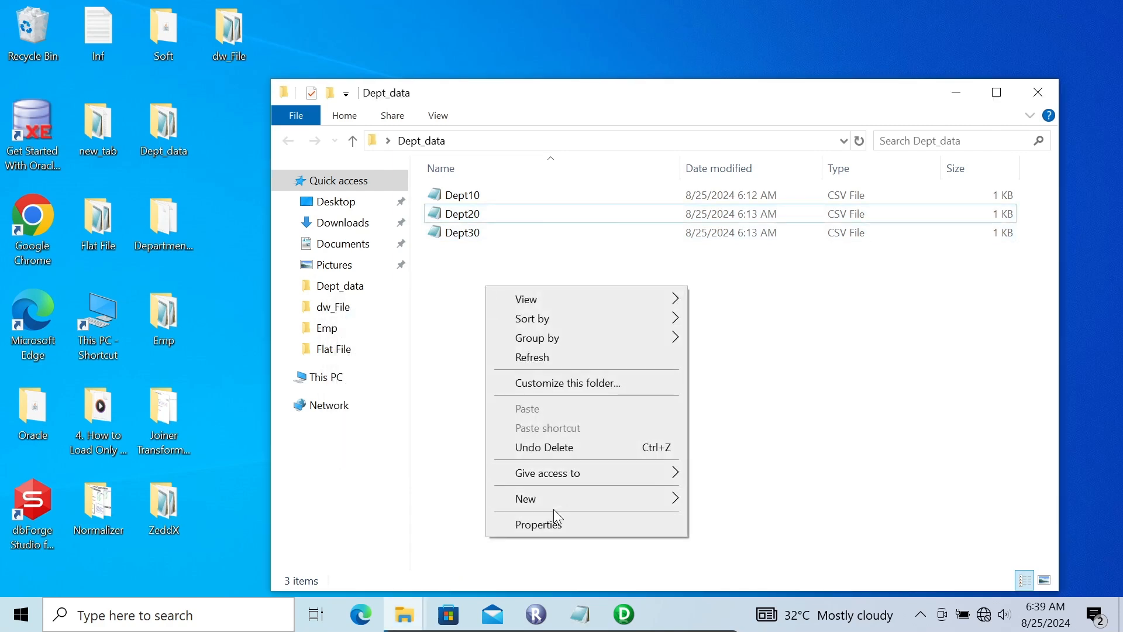
mouse_move(565, 500)
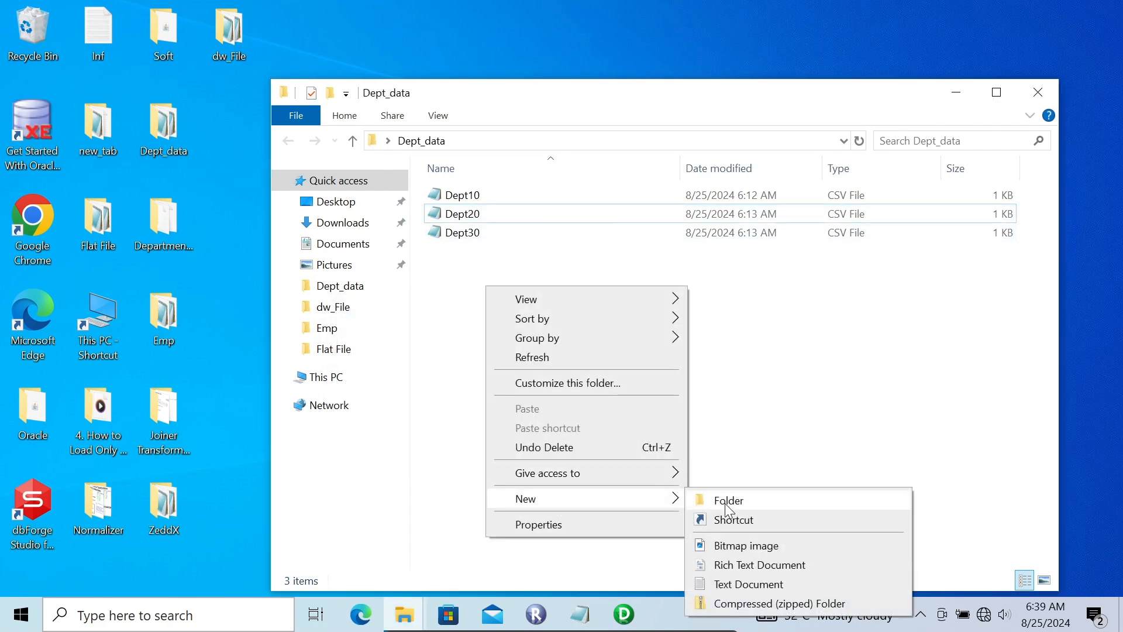
left_click(727, 584)
type("Dept")
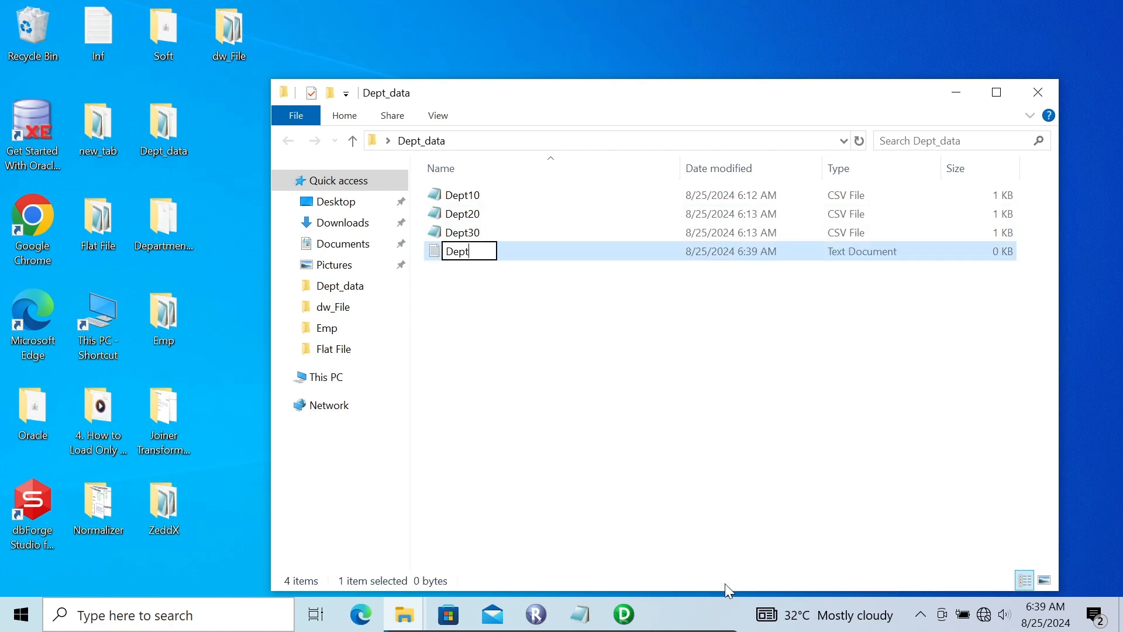
key("Return")
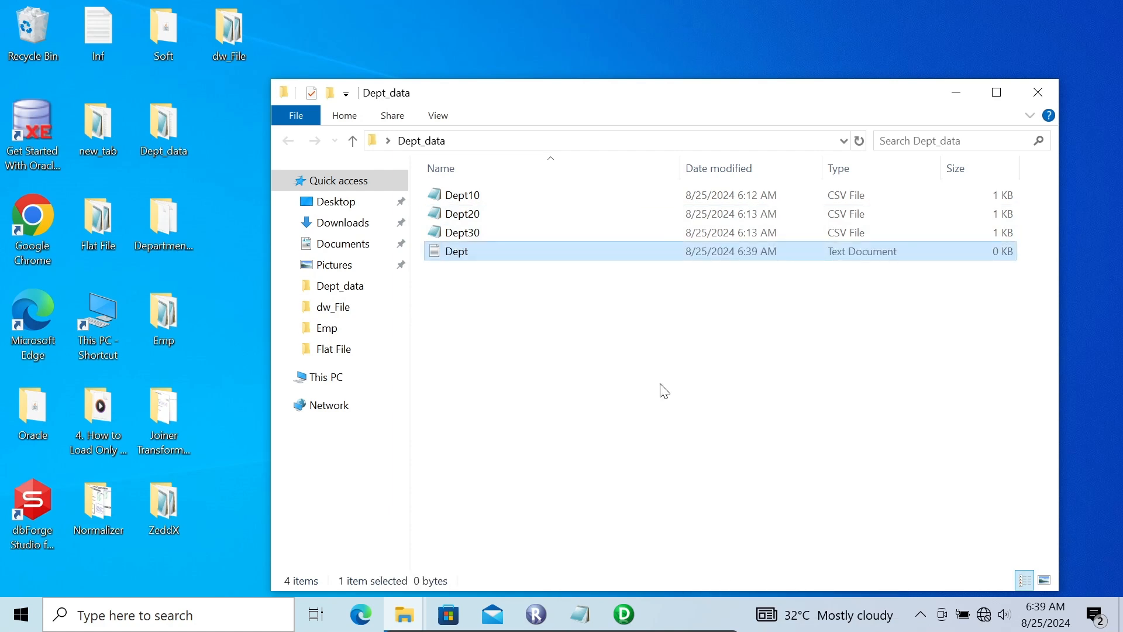
List Dept10.csv, Dept20.csv and Dept30.csv on separate lines in the Dept text file, save it and recheck its contents.
double_click(478, 257)
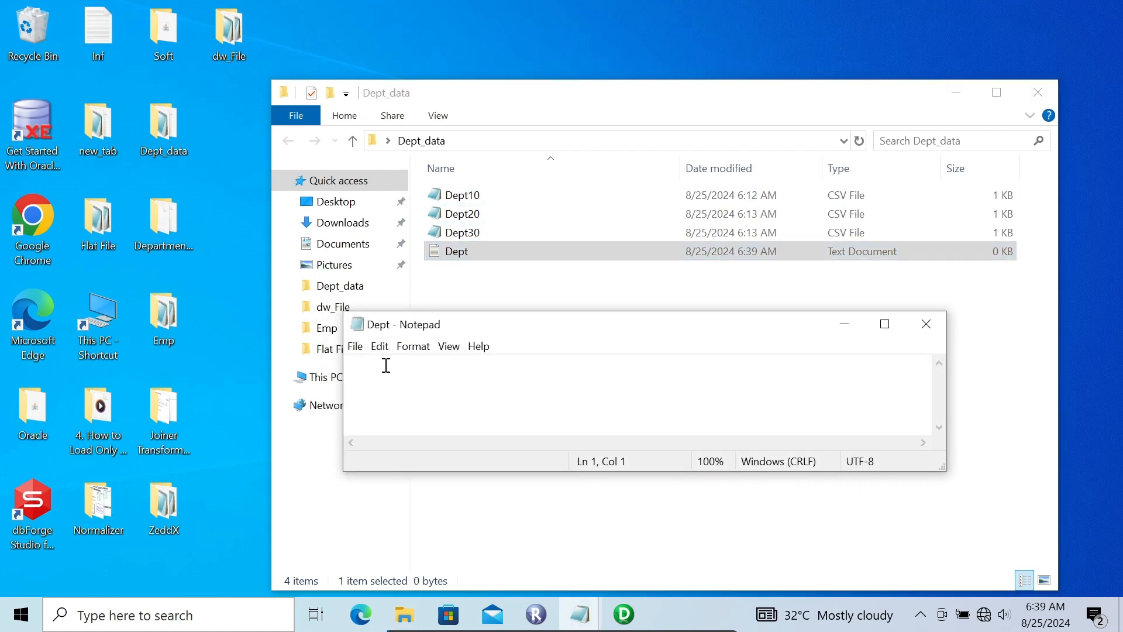
type("Dept")
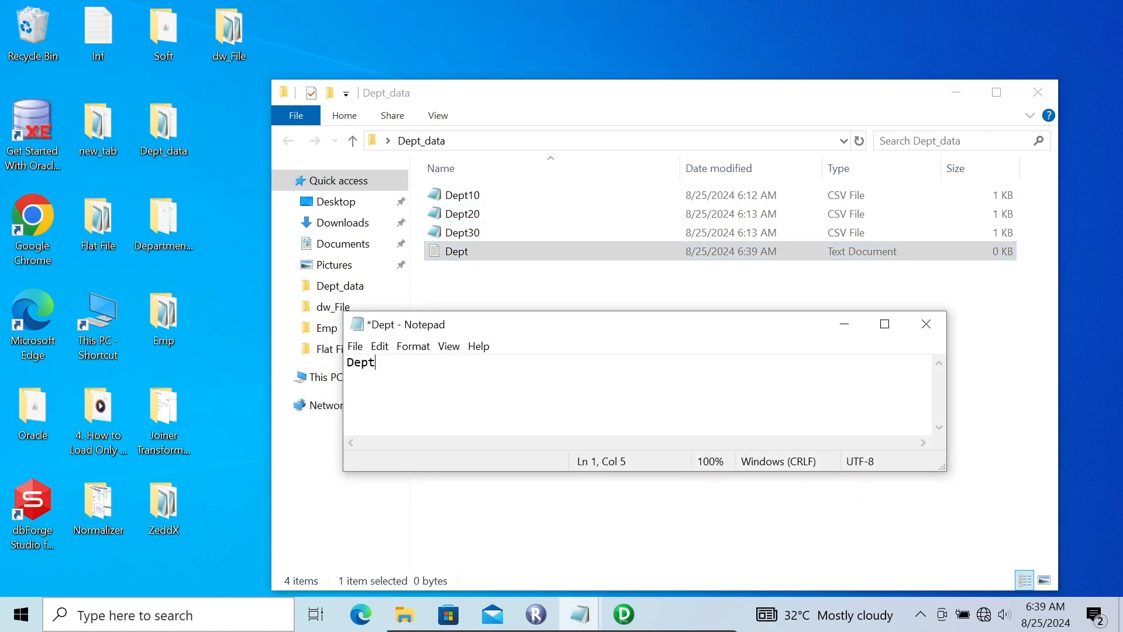
type("10")
type(".csv ")
type("Dept")
type("20.csv ")
type("Dept30")
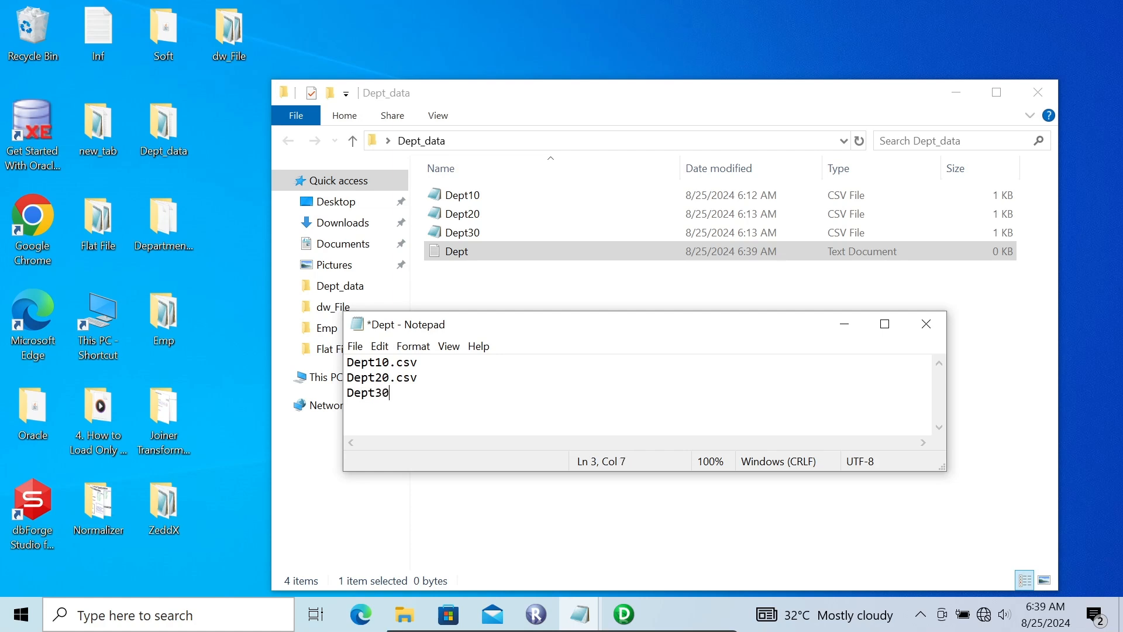
type(".csv")
key("ctrl+s")
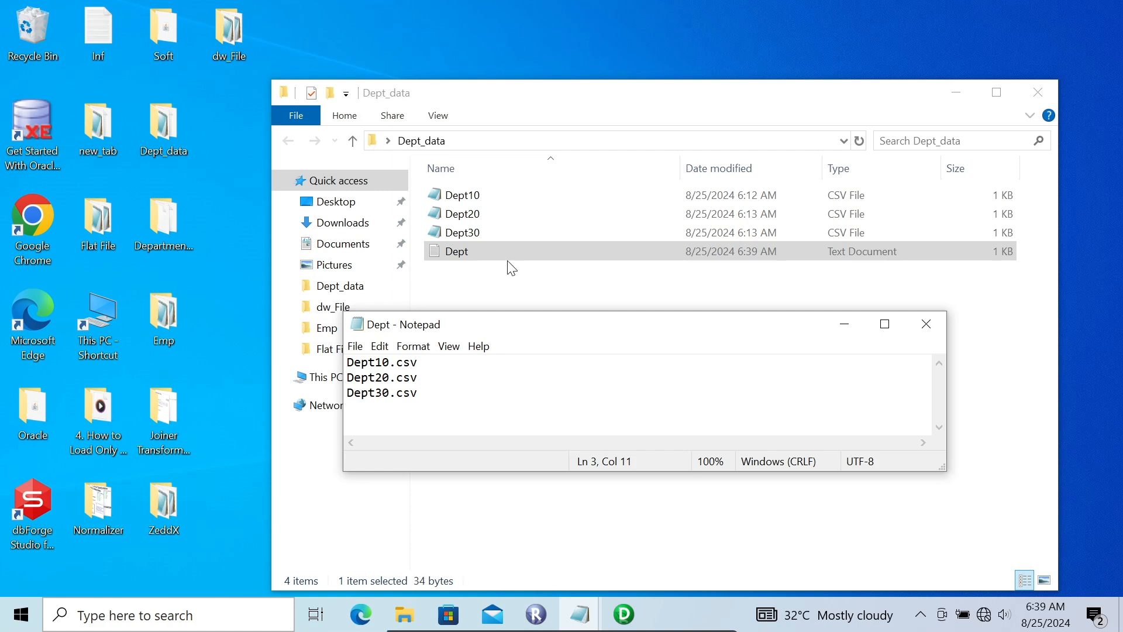
left_click(940, 323)
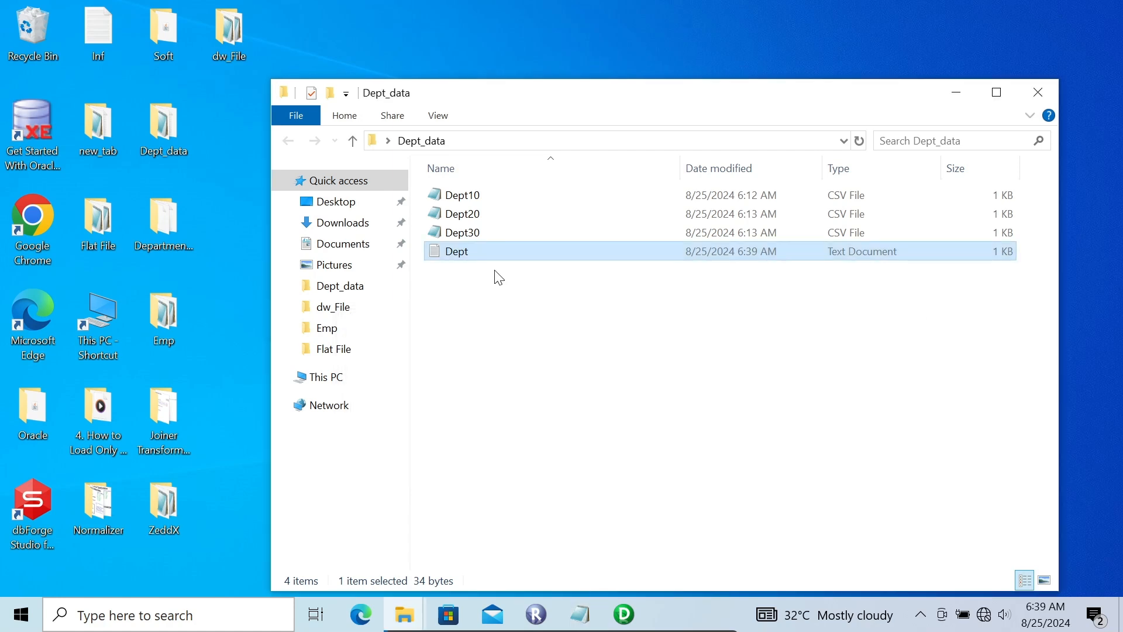
double_click(463, 251)
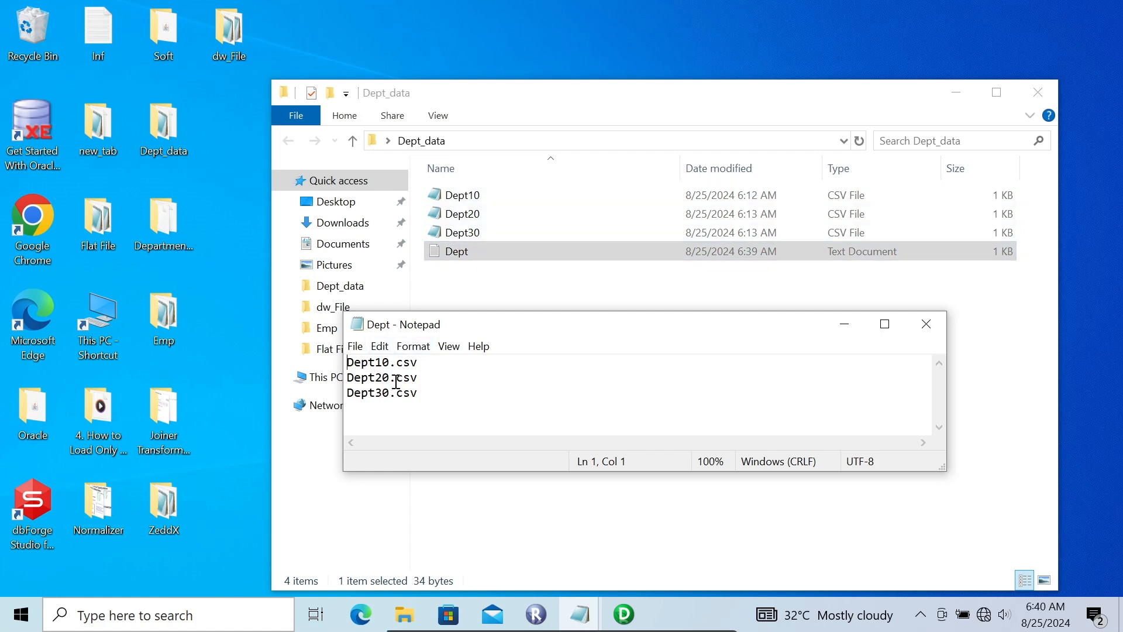
left_click(924, 327)
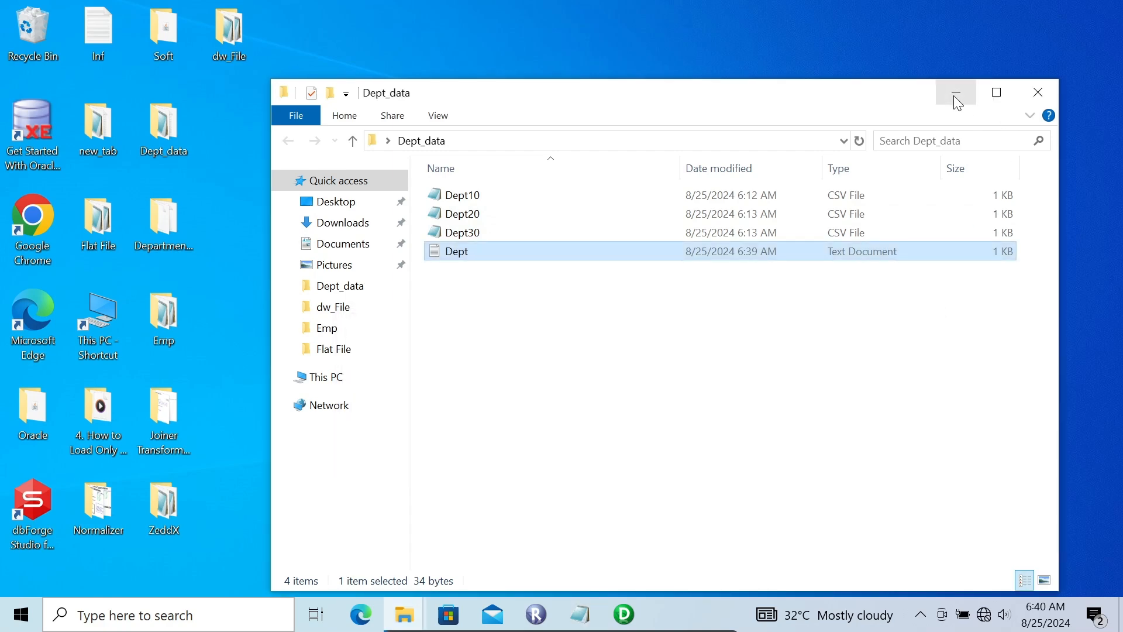
Switch to Informatica PowerCenter Designer and start importing the Dept10 CSV file as a flat file source in the Source Analyzer.
left_click(956, 93)
left_click(624, 615)
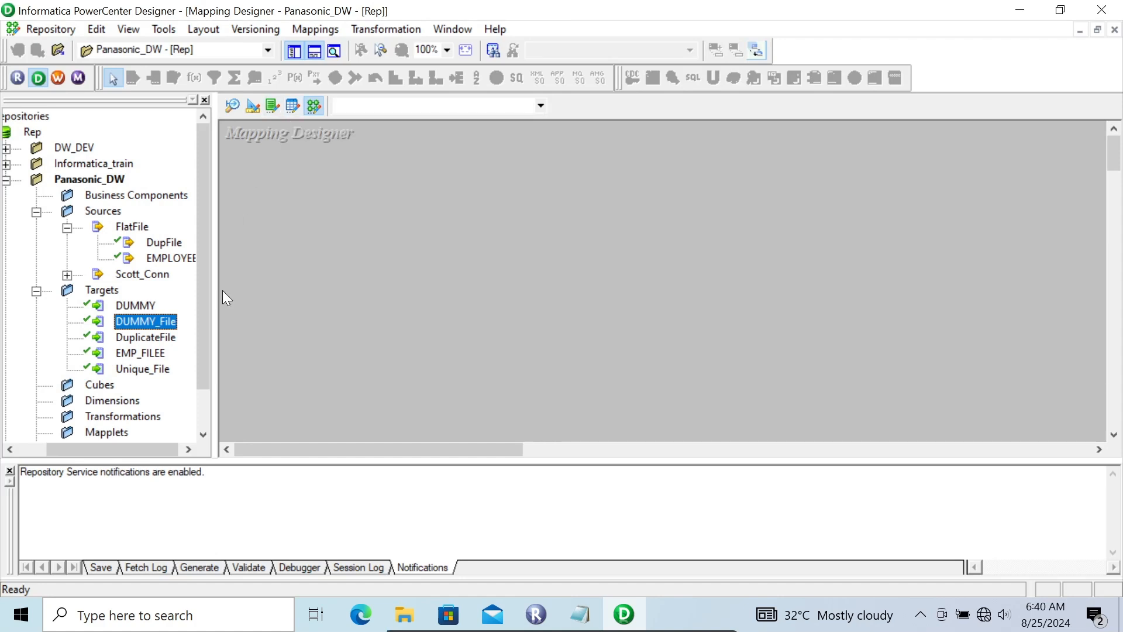
left_click(234, 106)
left_click(314, 23)
left_click(345, 66)
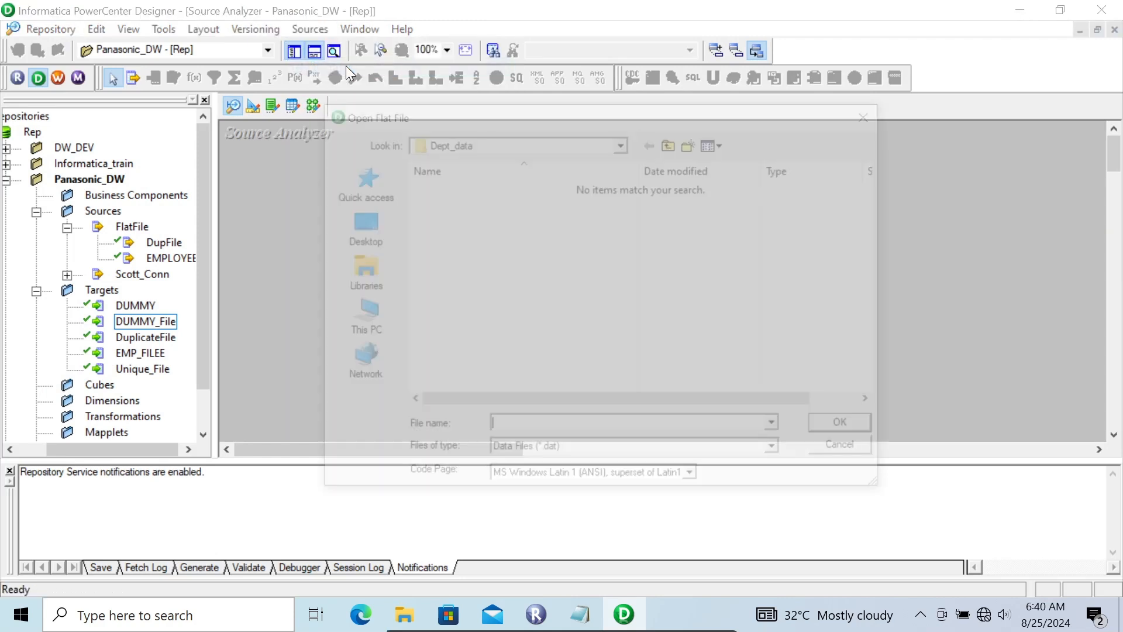
left_click(771, 457)
left_click(574, 475)
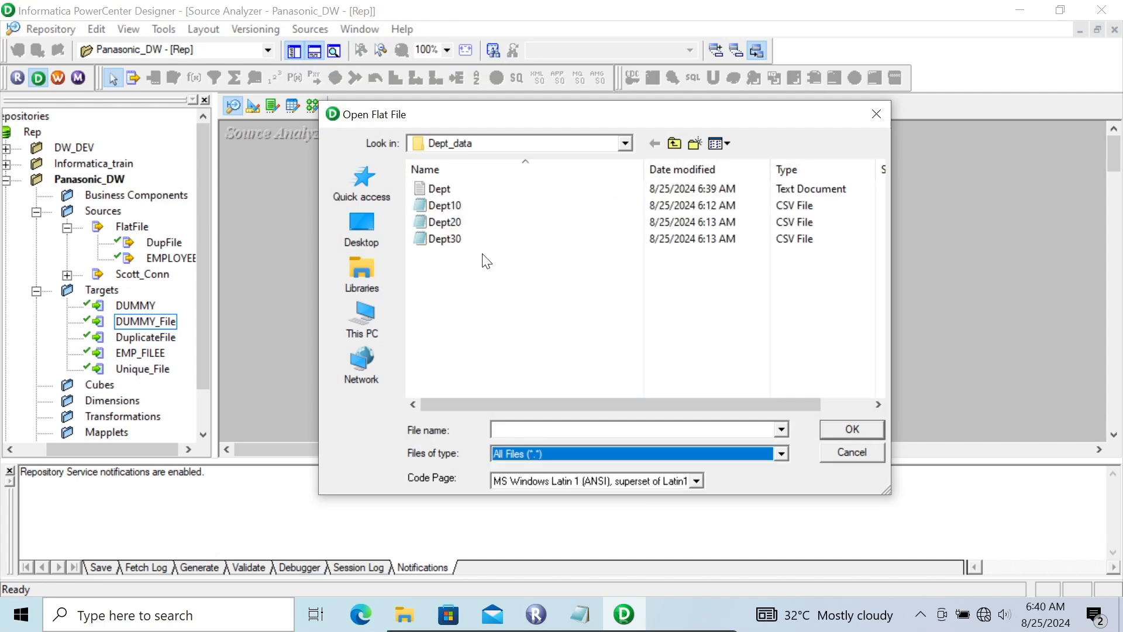
left_click(452, 206)
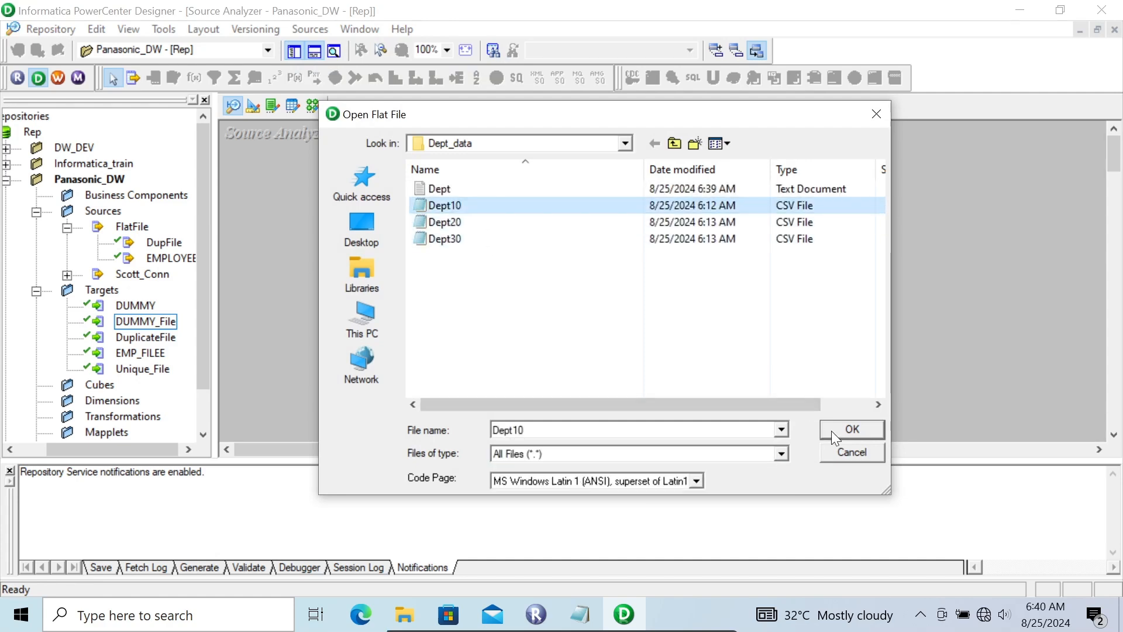
left_click(831, 430)
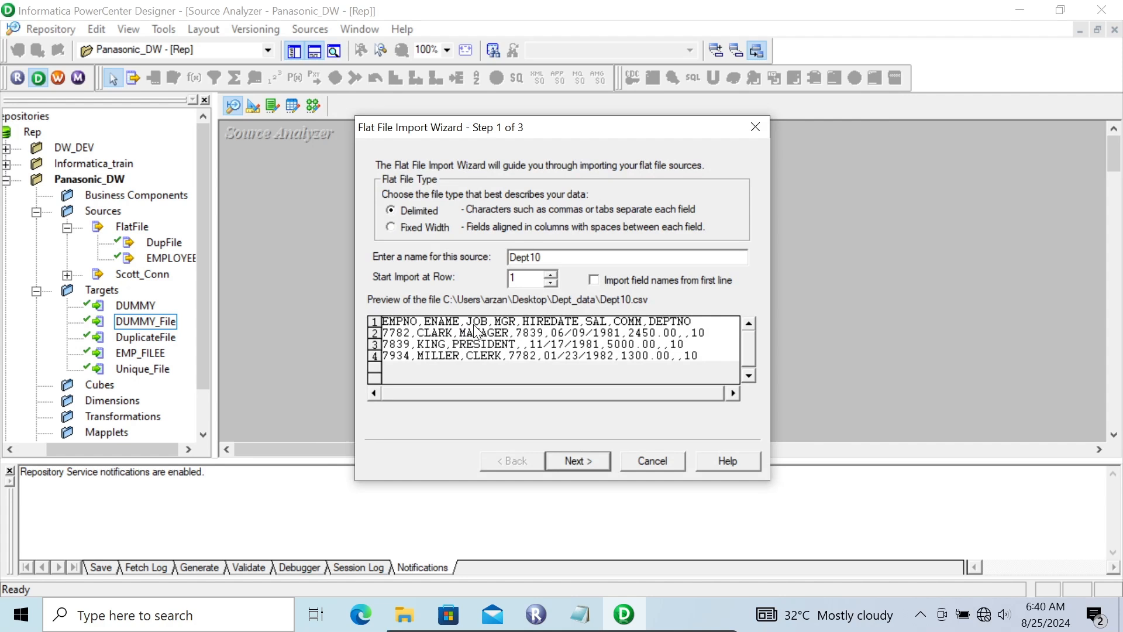
Set the Dept10 import to take field names from the first line and advance to the column datatype settings.
left_click(594, 279)
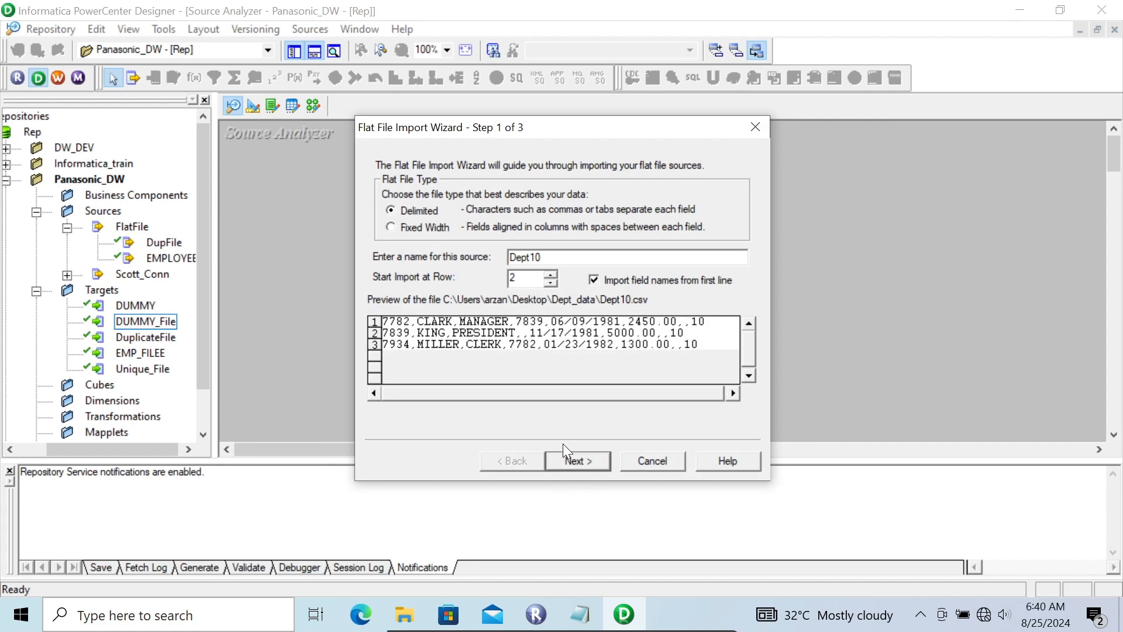
left_click(580, 454)
left_click(576, 458)
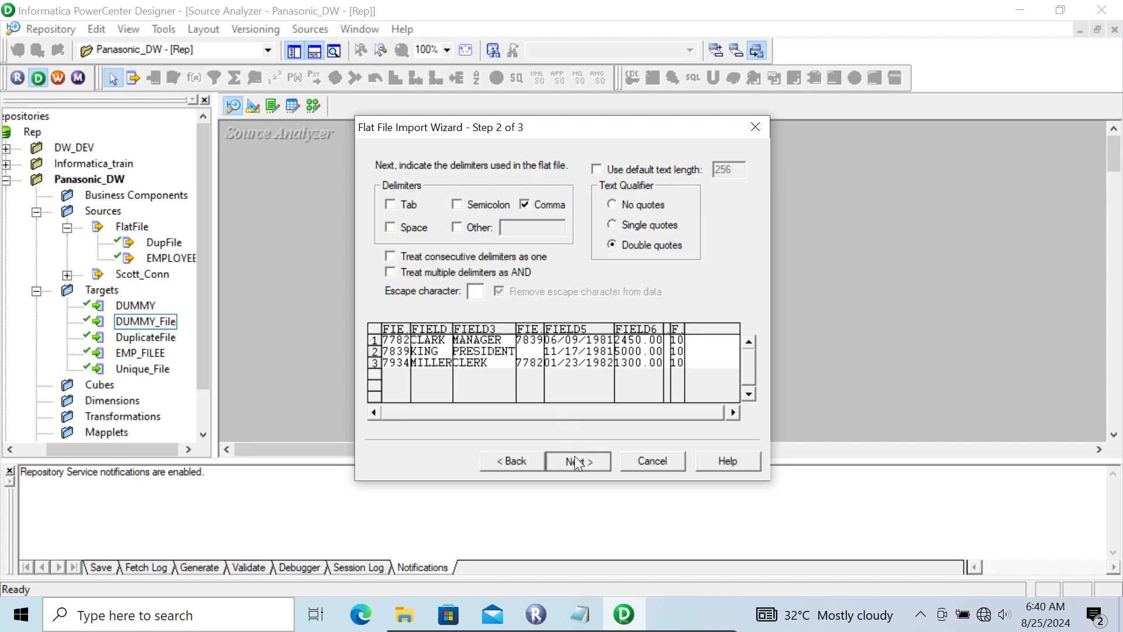
Set the HIREDATE column's datatype to Numeric and finish importing the Dept10 source.
left_click(431, 334)
left_click(481, 343)
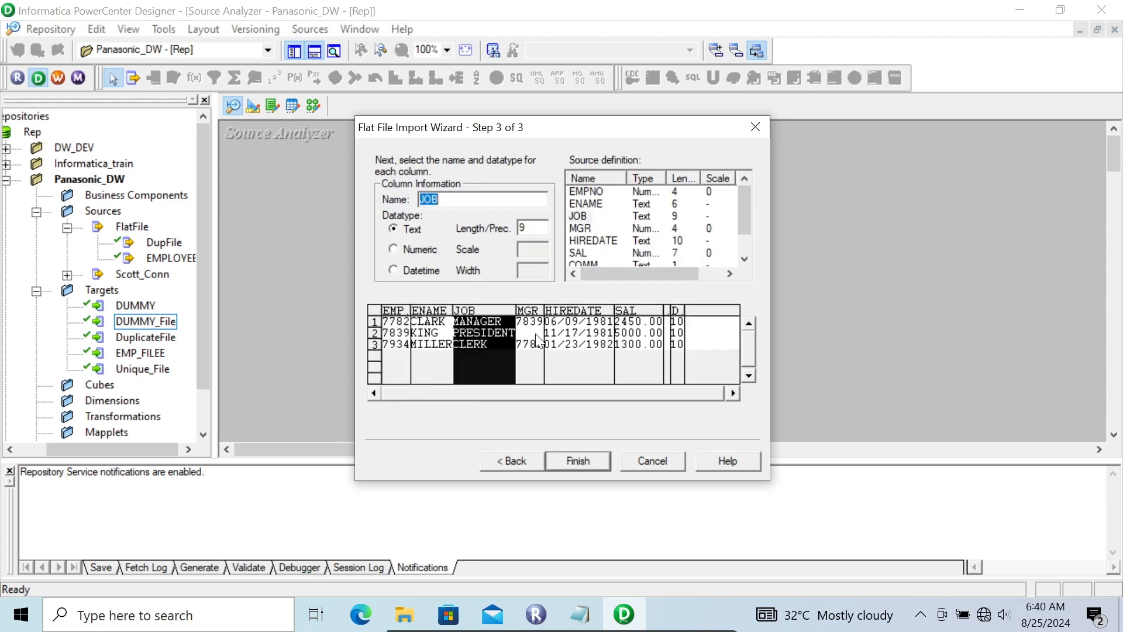
left_click(573, 343)
left_click(419, 248)
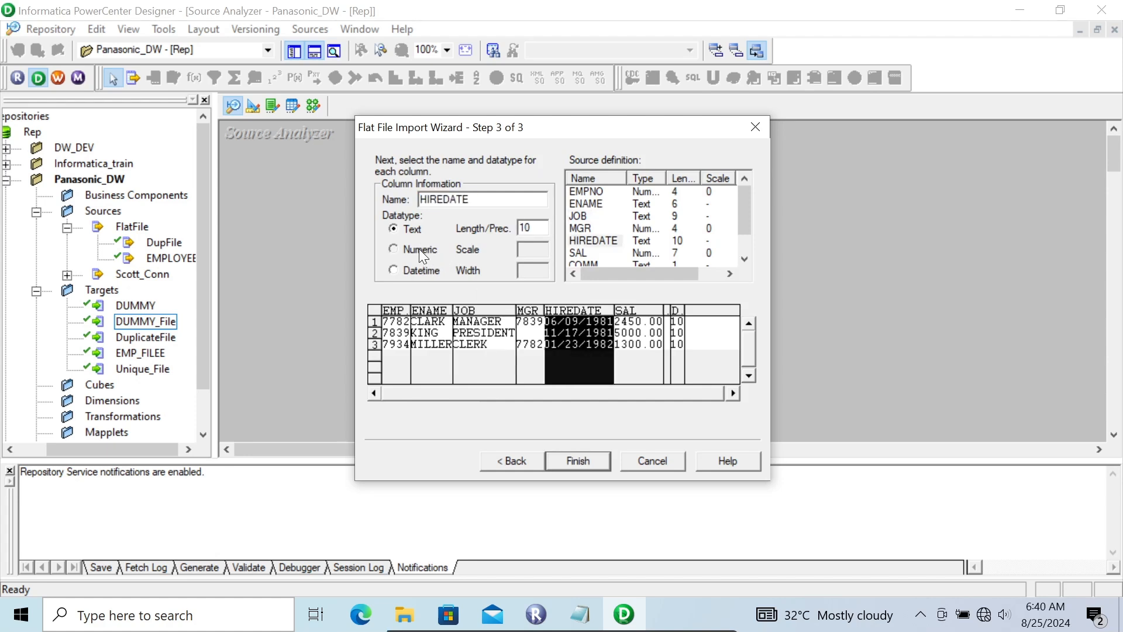
left_click(659, 364)
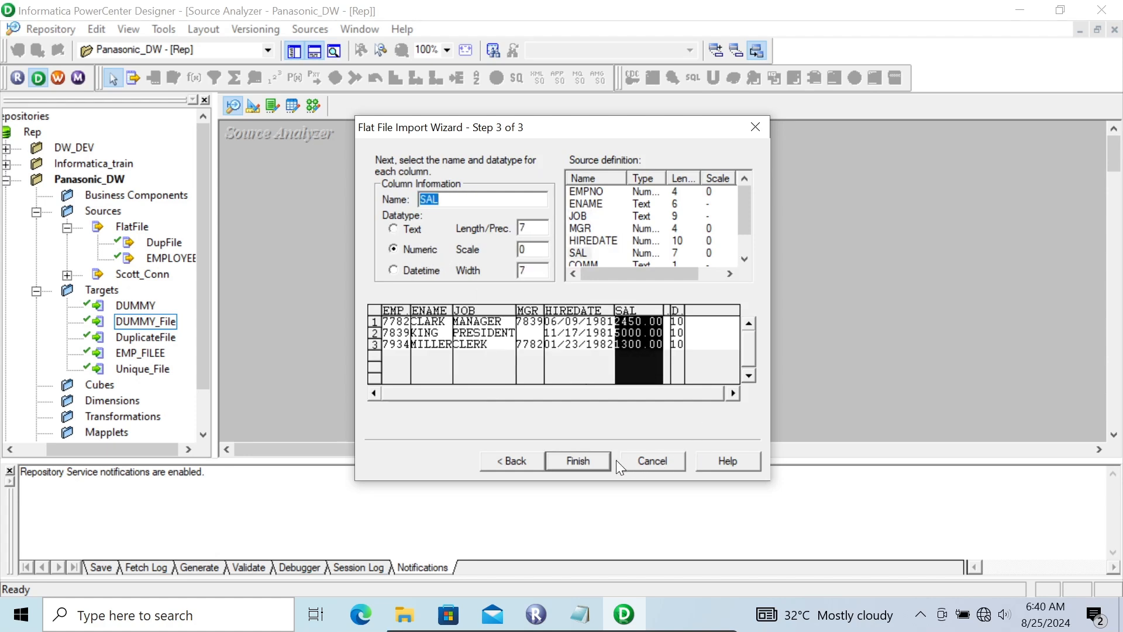
left_click(577, 461)
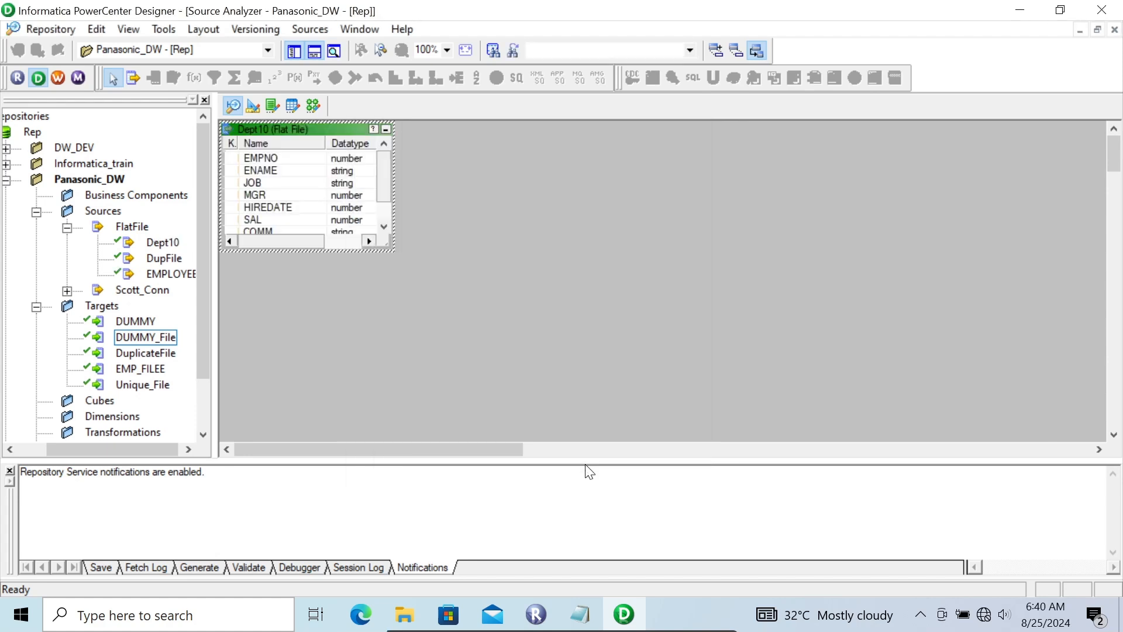
Preview the Dept10 source's data from Dept10.csv, showing all file types when choosing it, and widen the HIREDATE column to read the dates.
right_click(272, 128)
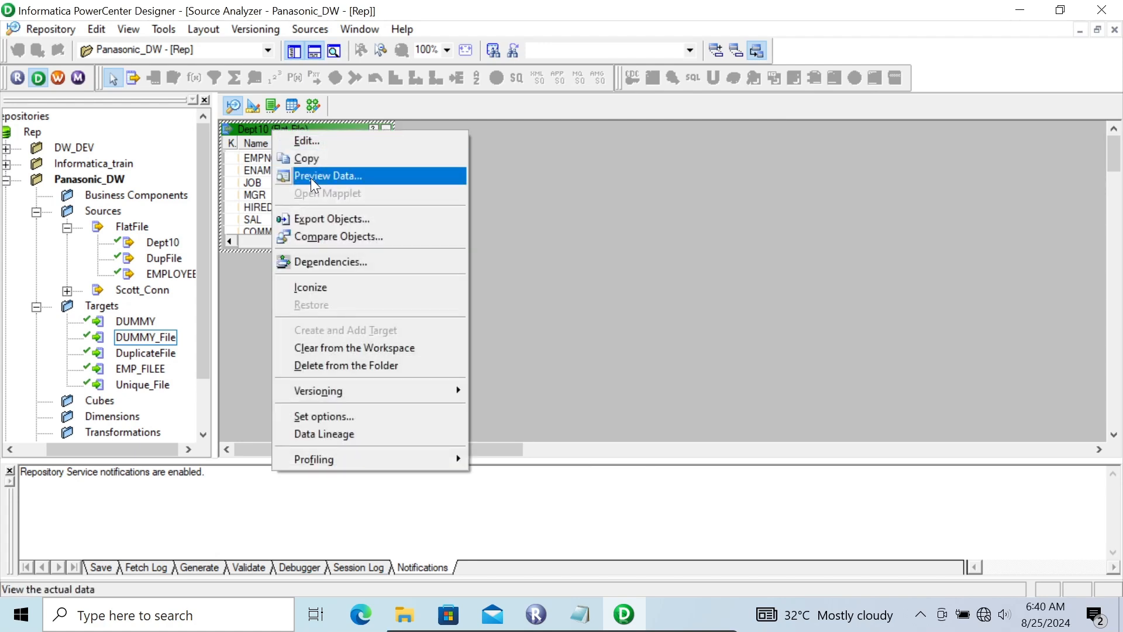
left_click(311, 176)
left_click(681, 156)
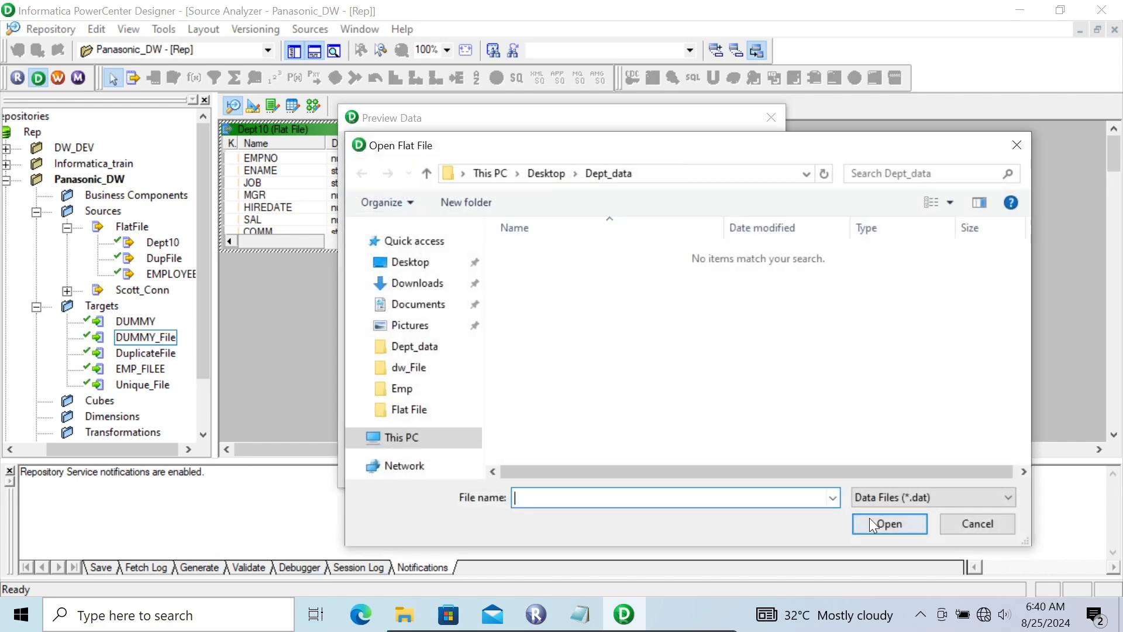
left_click(881, 500)
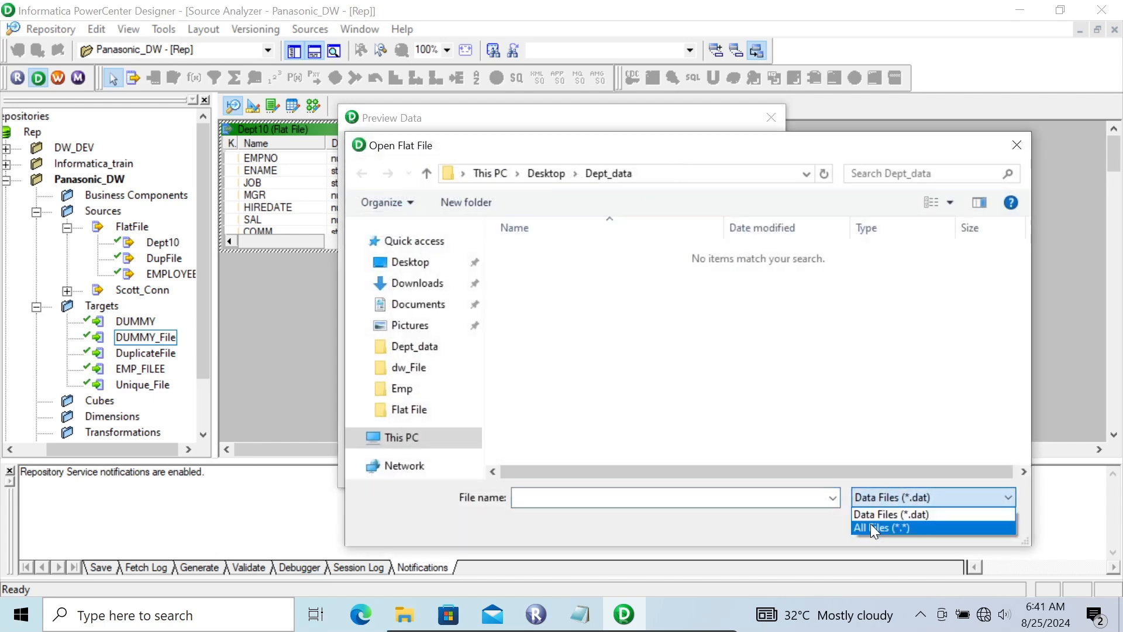
left_click(870, 527)
left_click(534, 272)
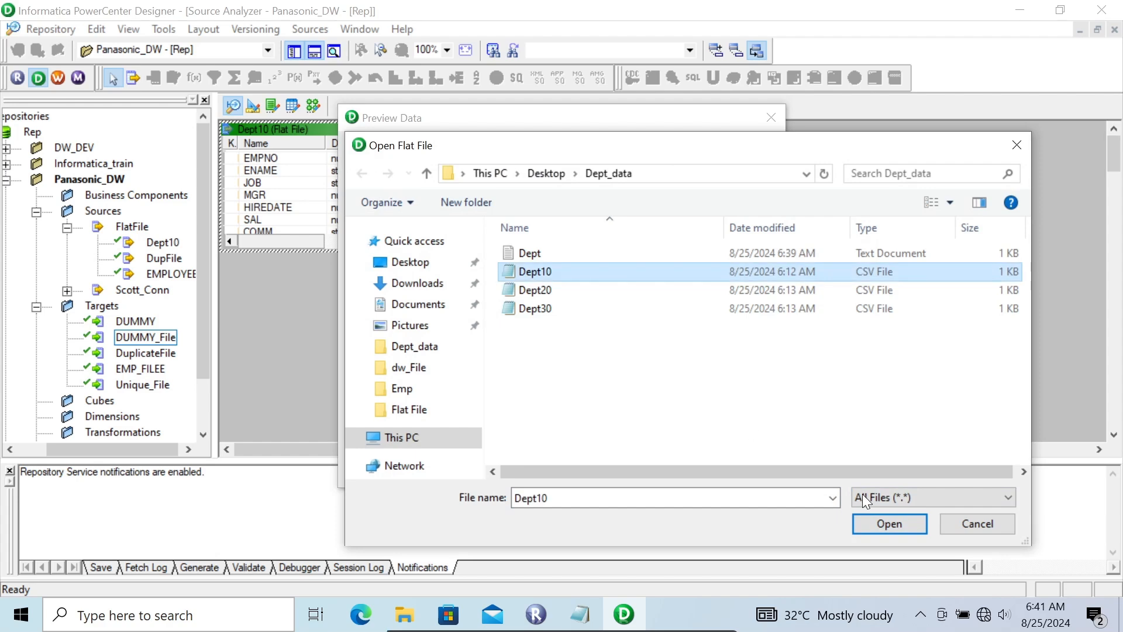
left_click(876, 523)
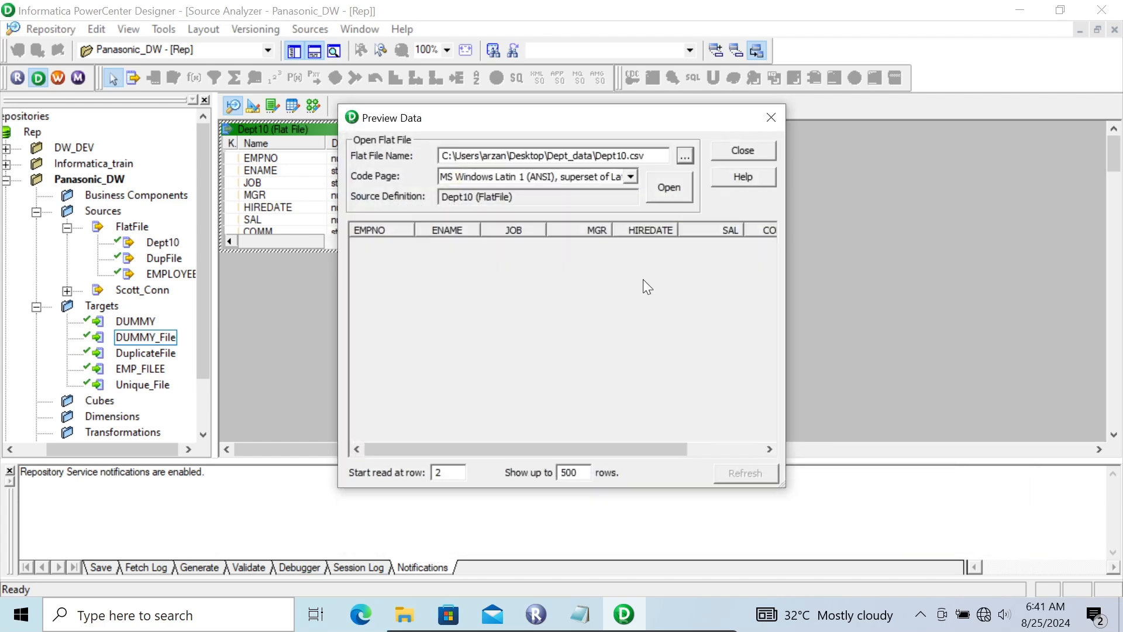
left_click(655, 183)
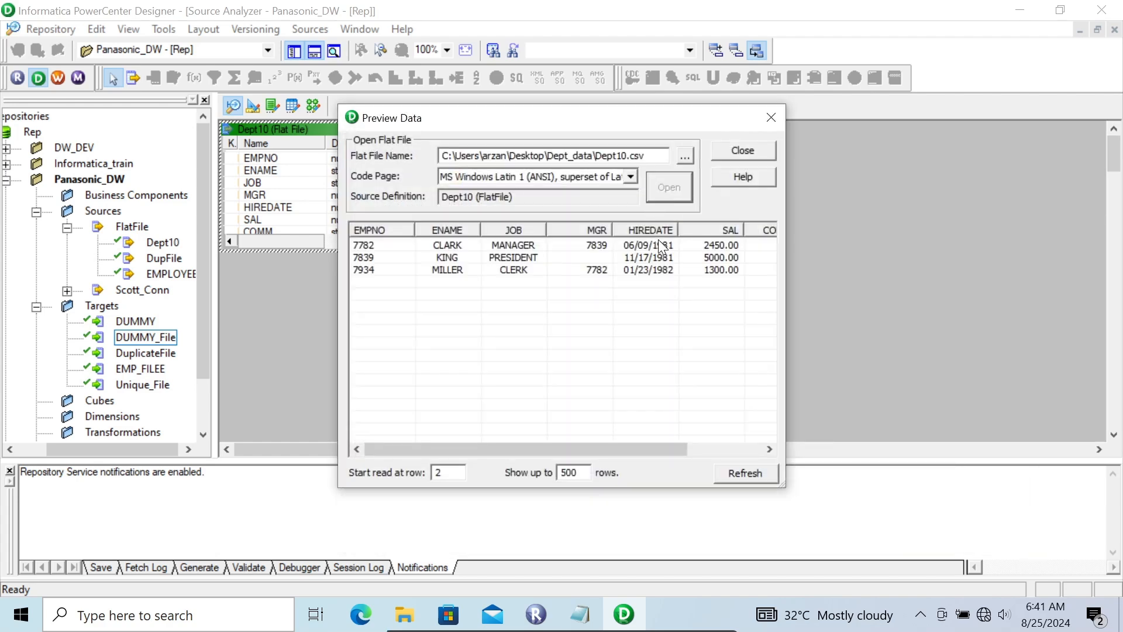
left_click_drag(679, 234, 711, 234)
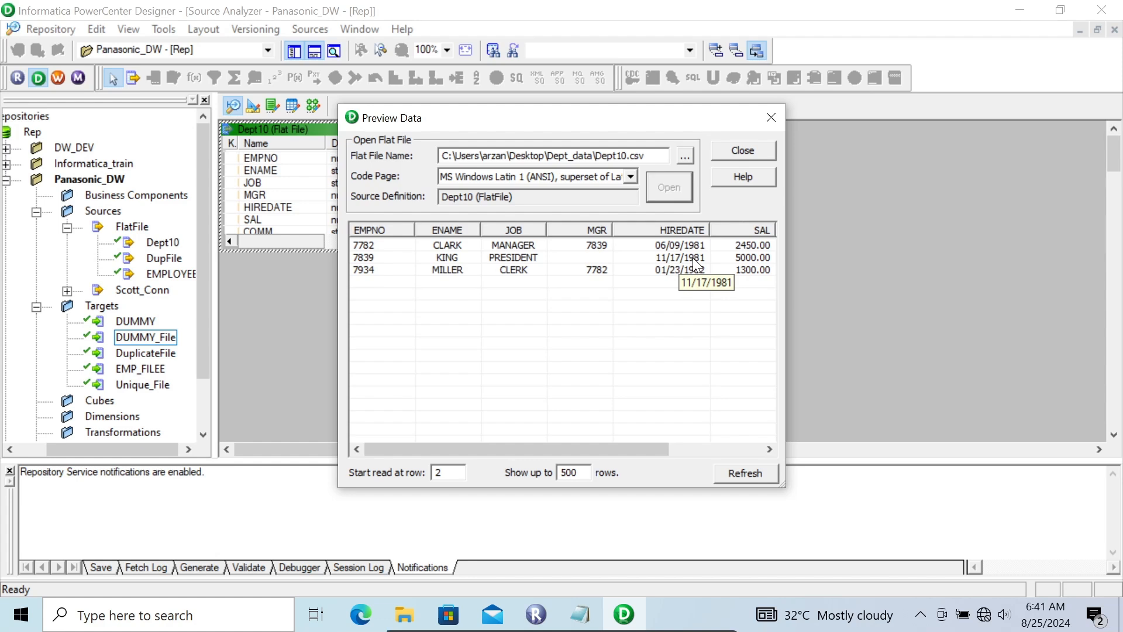
left_click(726, 156)
Set the Dept10 source definition's datetime format string to mm/dd/yyyy.
right_click(263, 130)
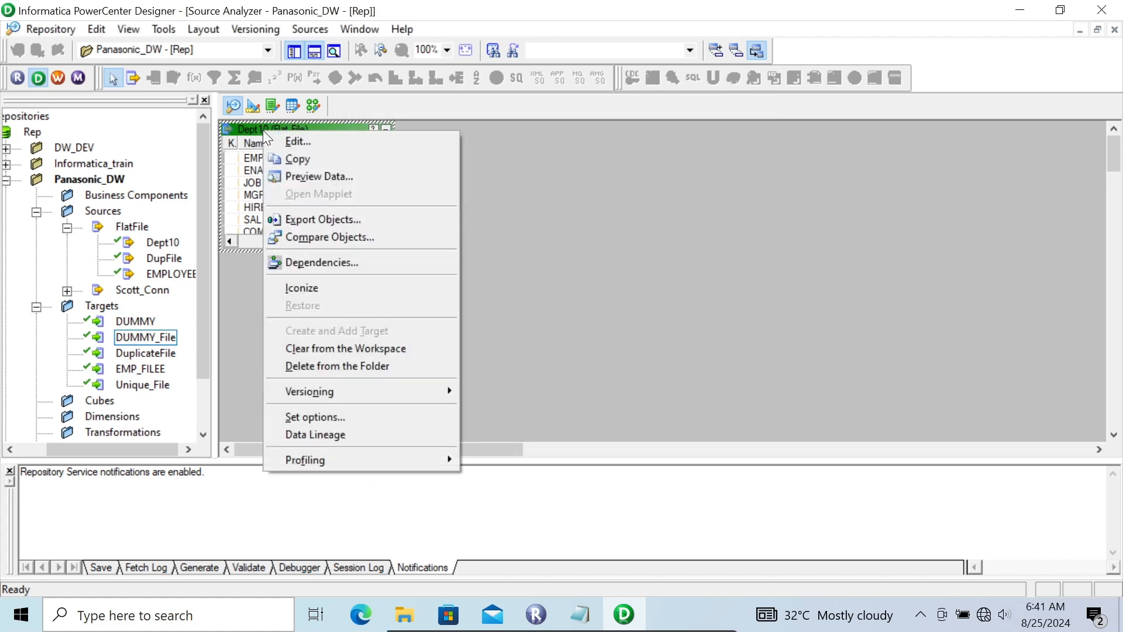
left_click(287, 143)
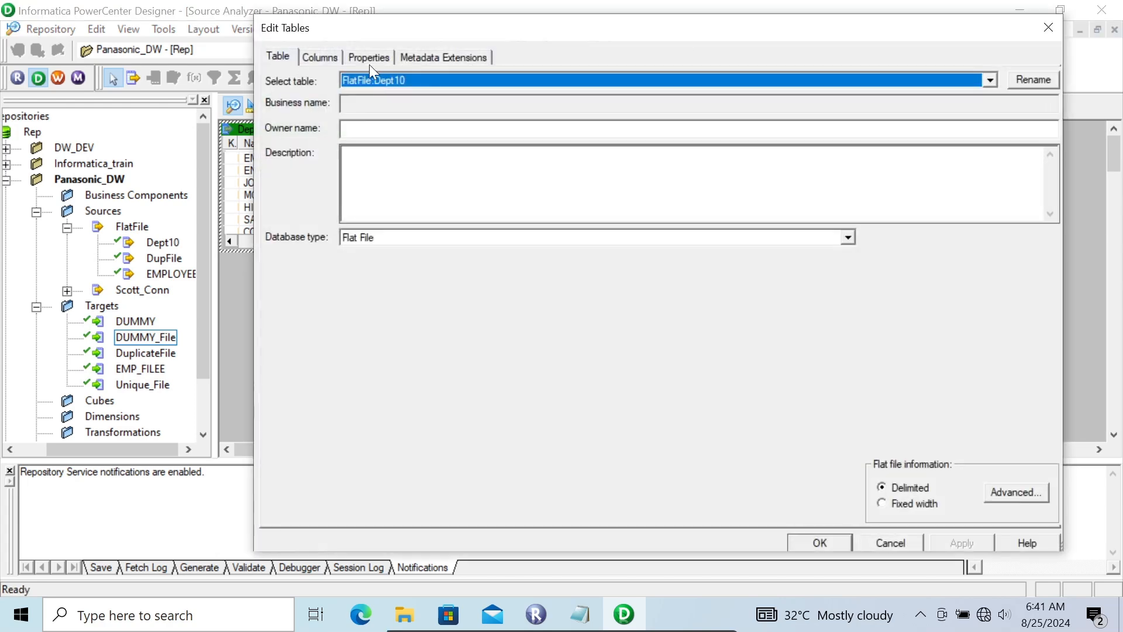
left_click(357, 60)
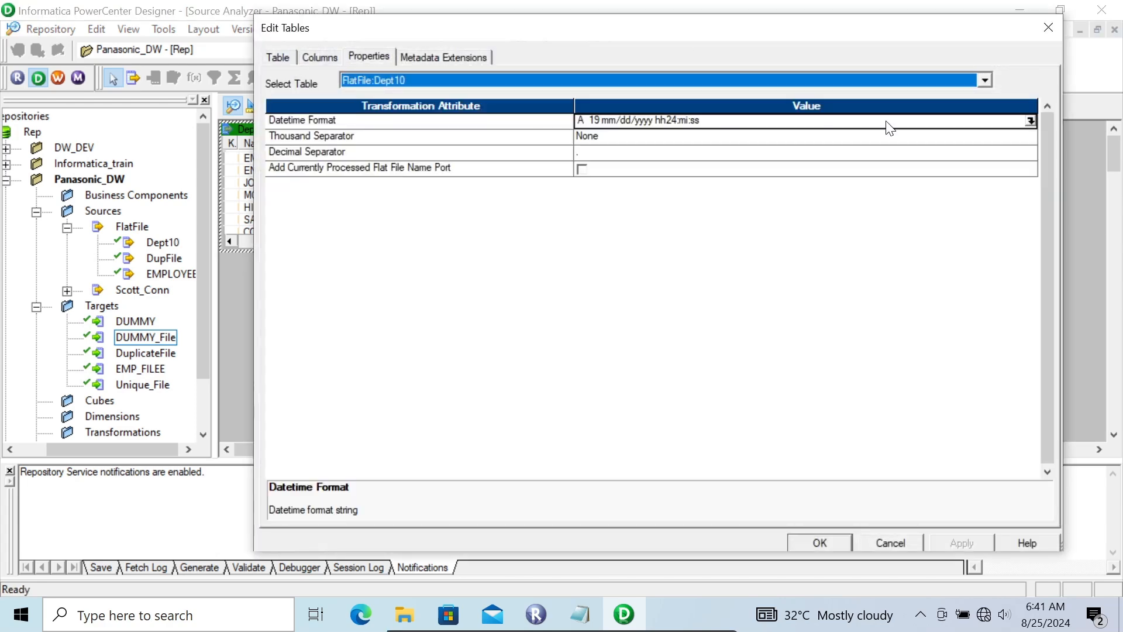
left_click(1031, 120)
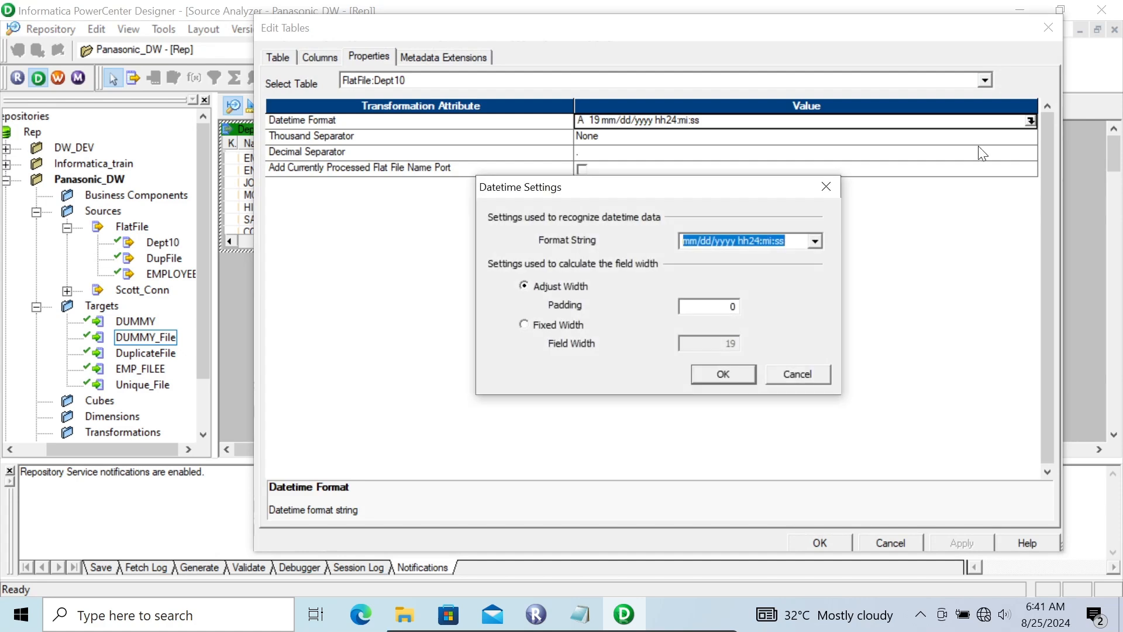
key("BackSpace")
type("mm/dd/yyyy")
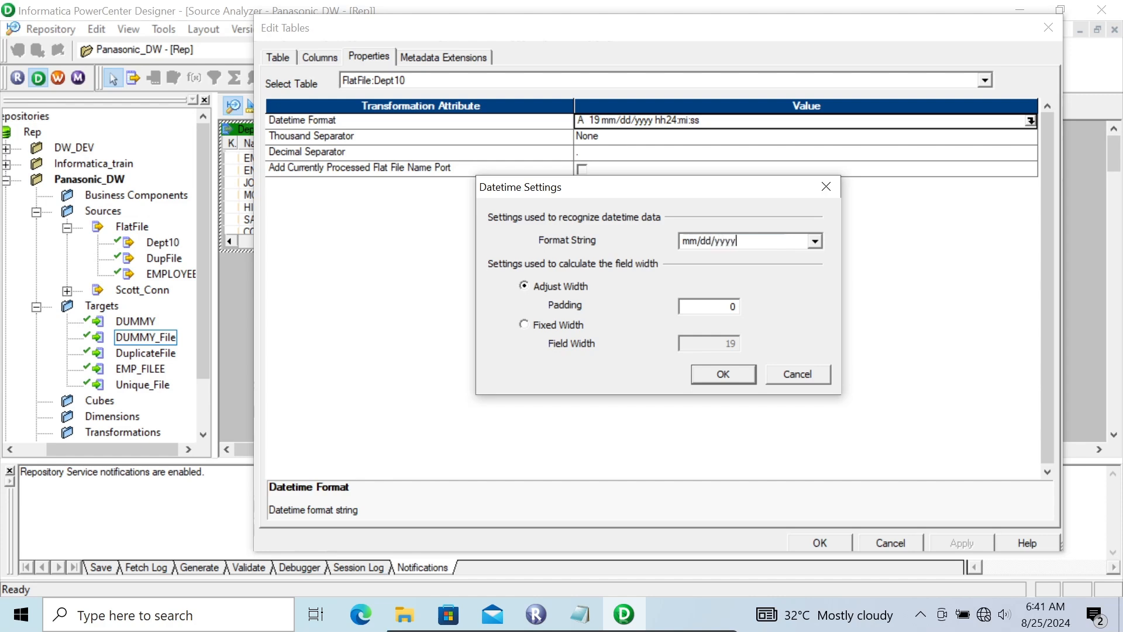
left_click(738, 375)
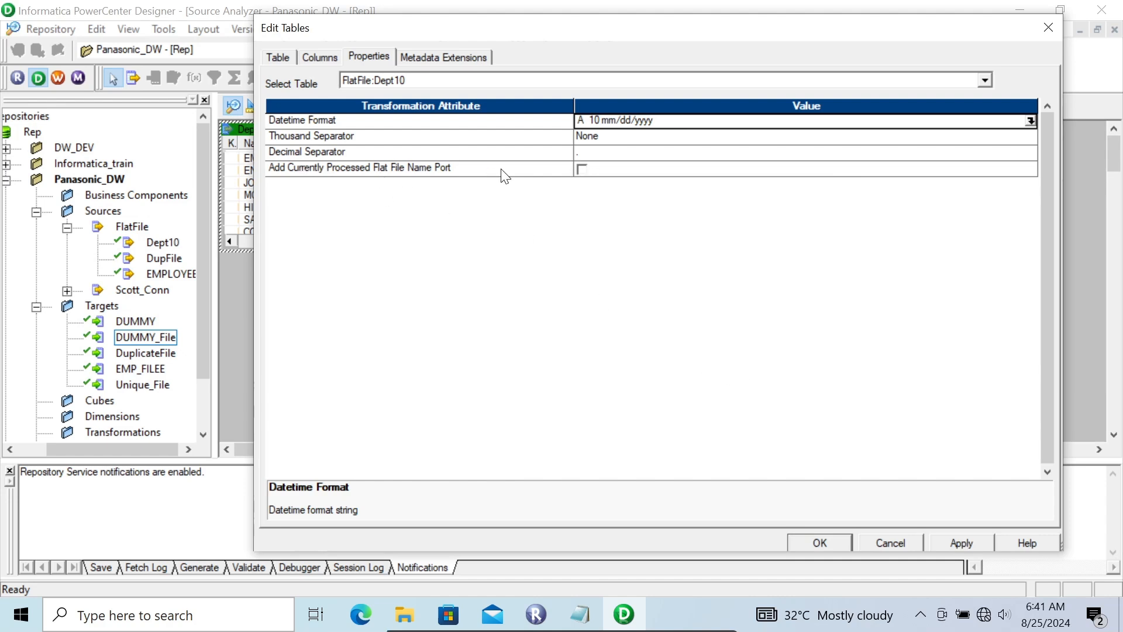
Enable Add Currently Processed Flat File Name Port for the Dept10 source and apply the table changes.
left_click(583, 170)
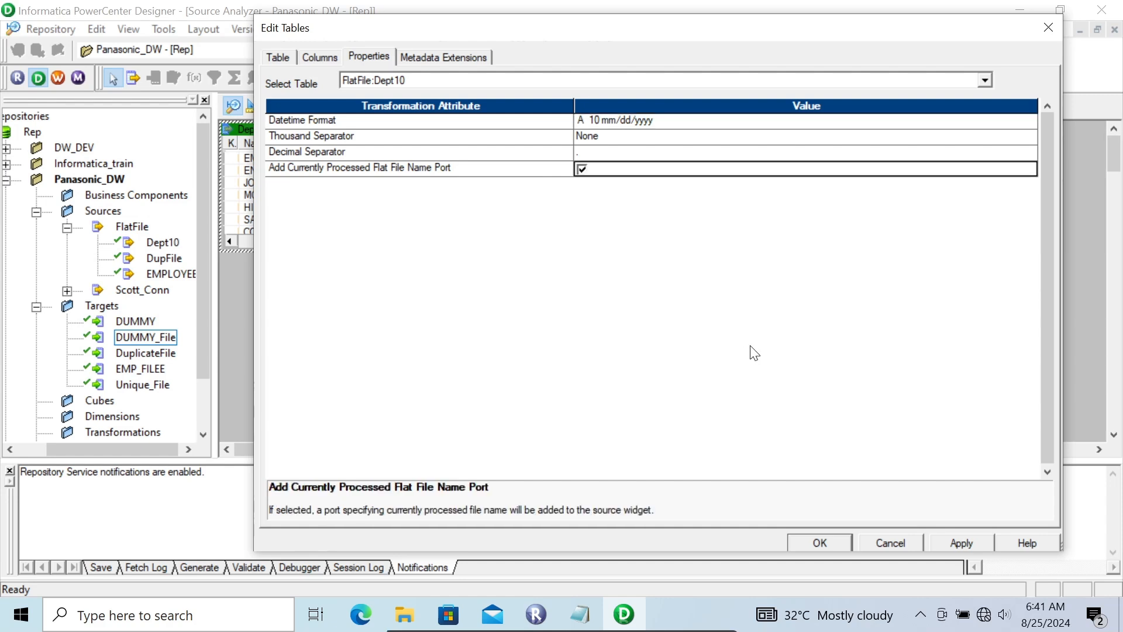
left_click(948, 545)
left_click(807, 543)
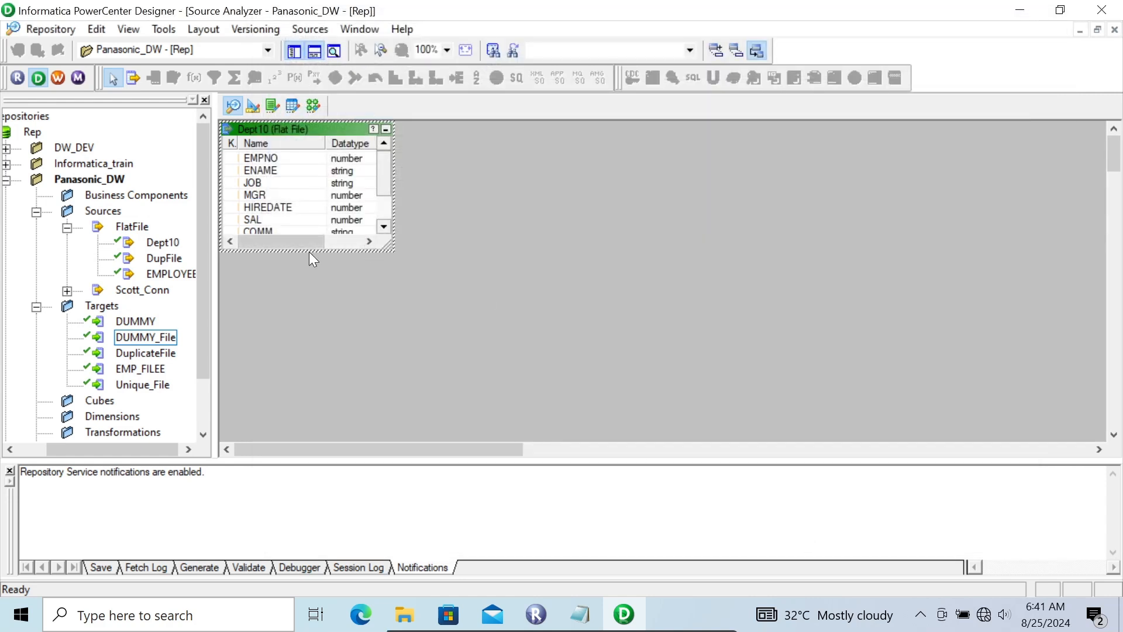
left_click(331, 253)
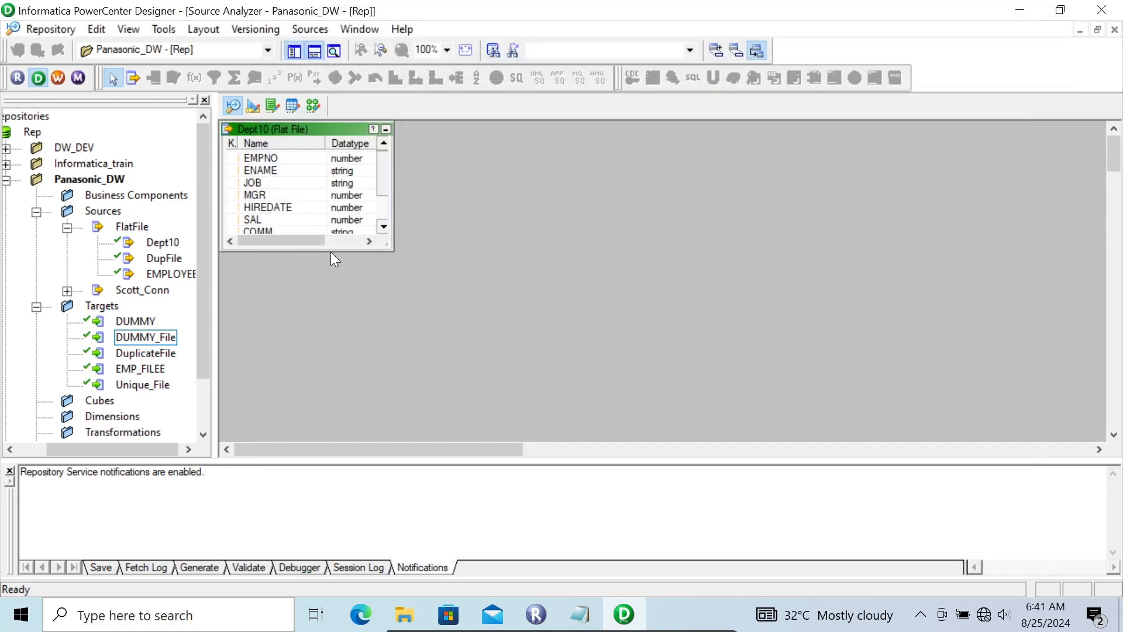
Create a new mapping named m_indiect_file_example in the Mapping Designer.
left_click(314, 105)
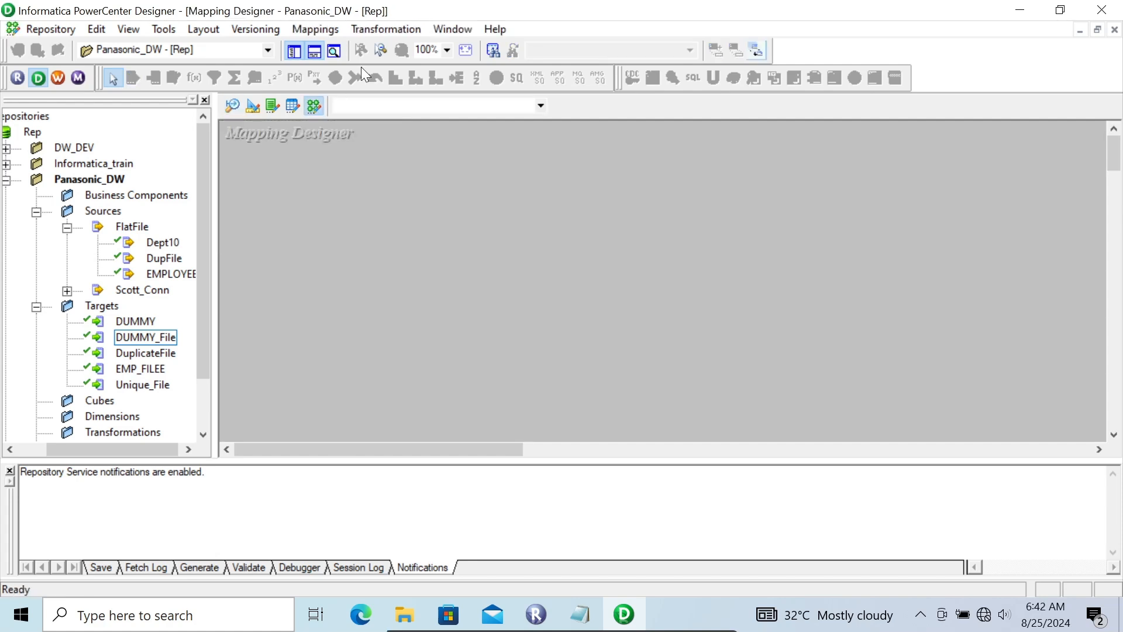
left_click(316, 29)
left_click(325, 45)
type("m_indiect_file")
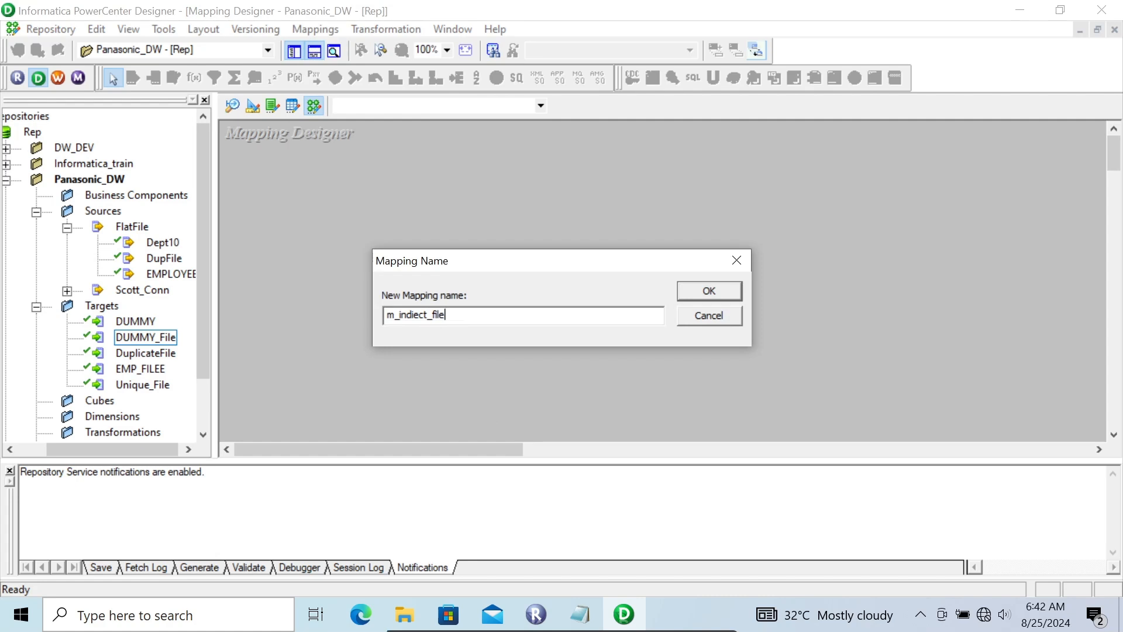
type("_example")
key("Return")
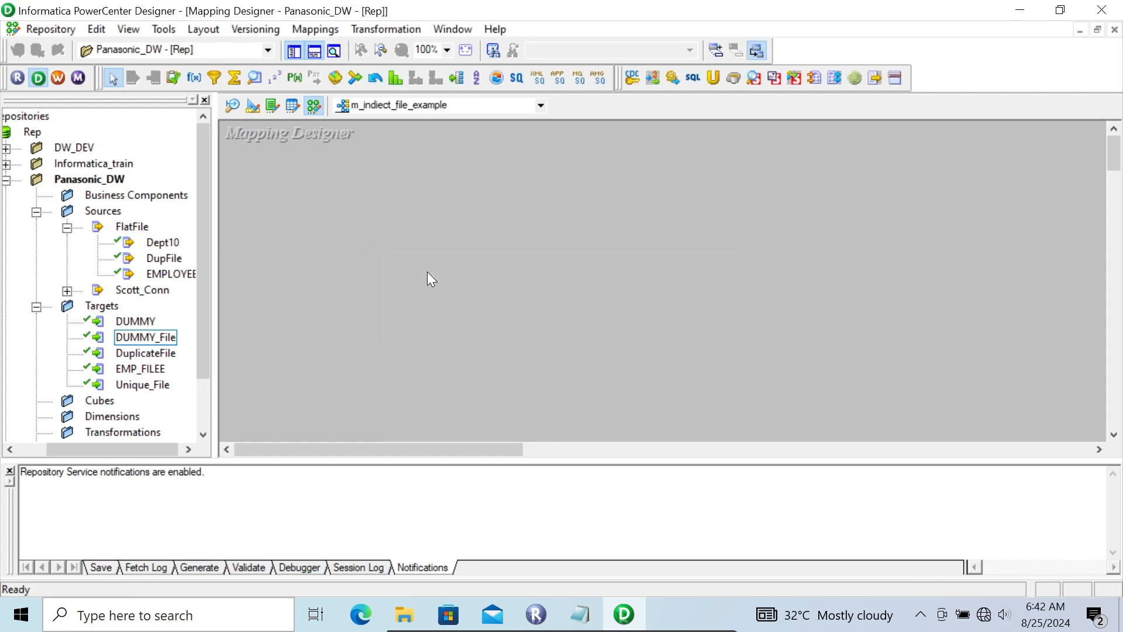
Add the Dept10 flat file source to the mapping and place its source definition above and left of its source qualifier.
left_click(160, 241)
left_click_drag(306, 187, 305, 186)
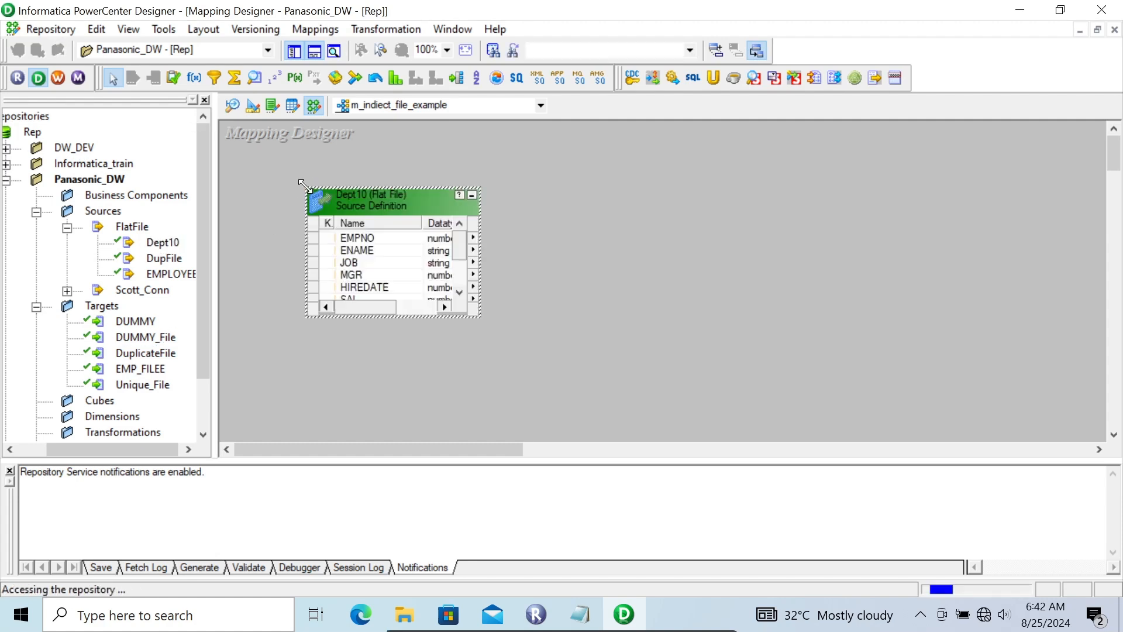
left_click_drag(371, 200, 303, 155)
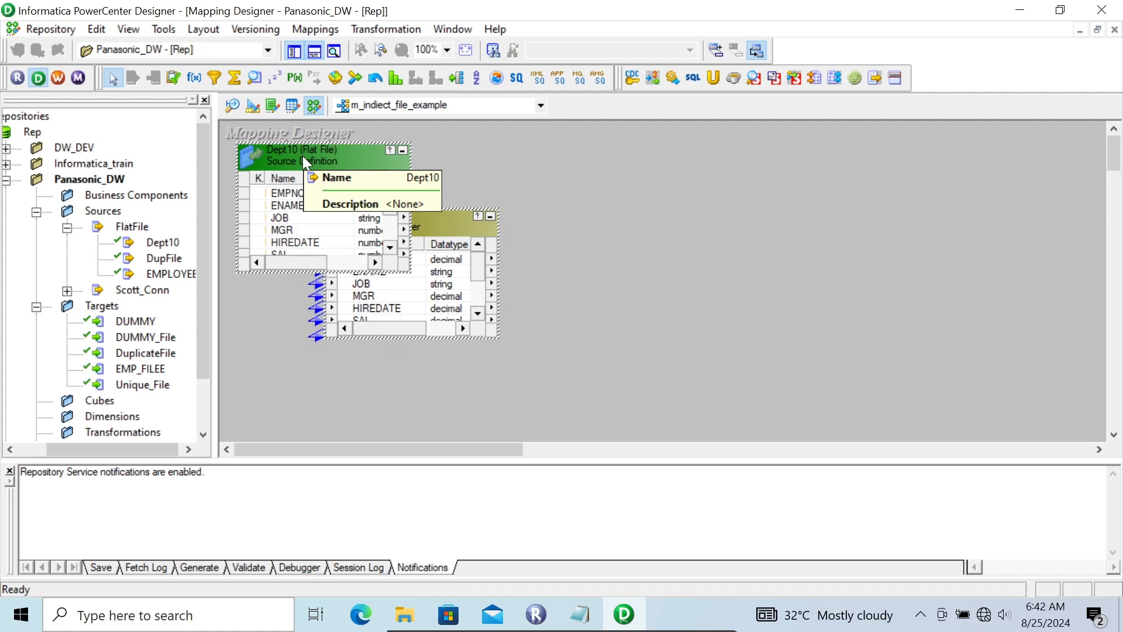
left_click_drag(121, 332, 718, 243)
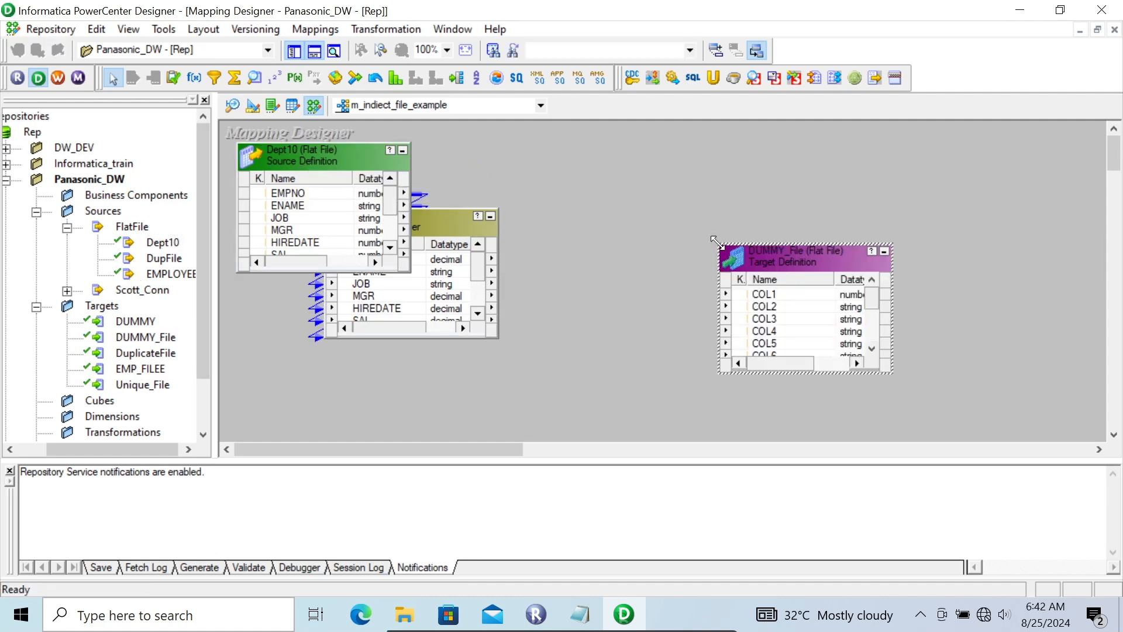
key("Delete")
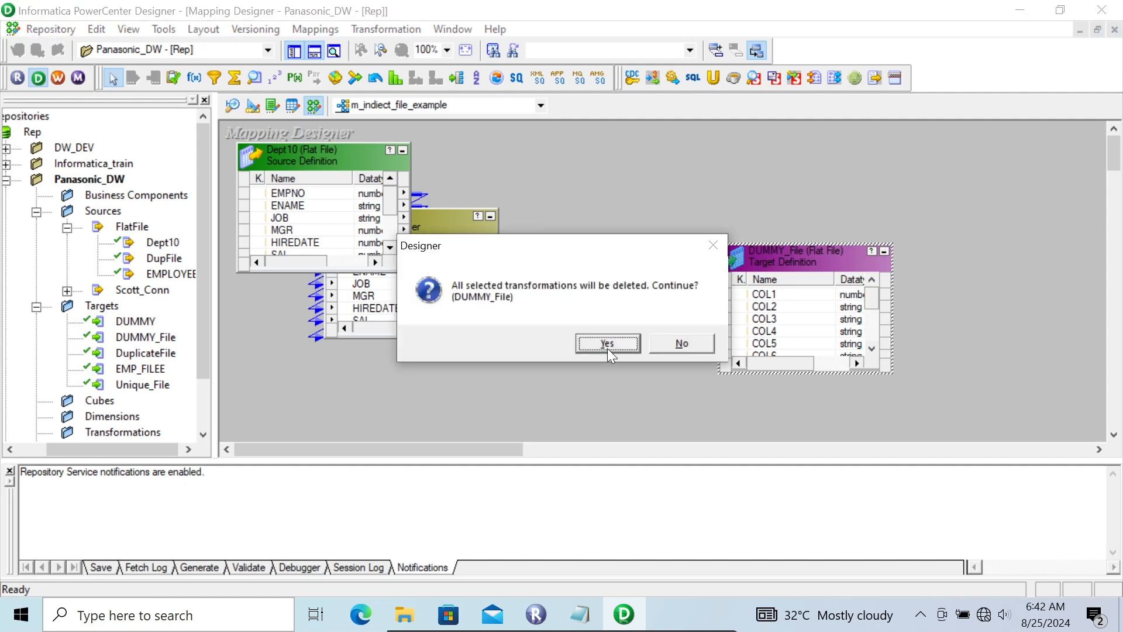
left_click(585, 344)
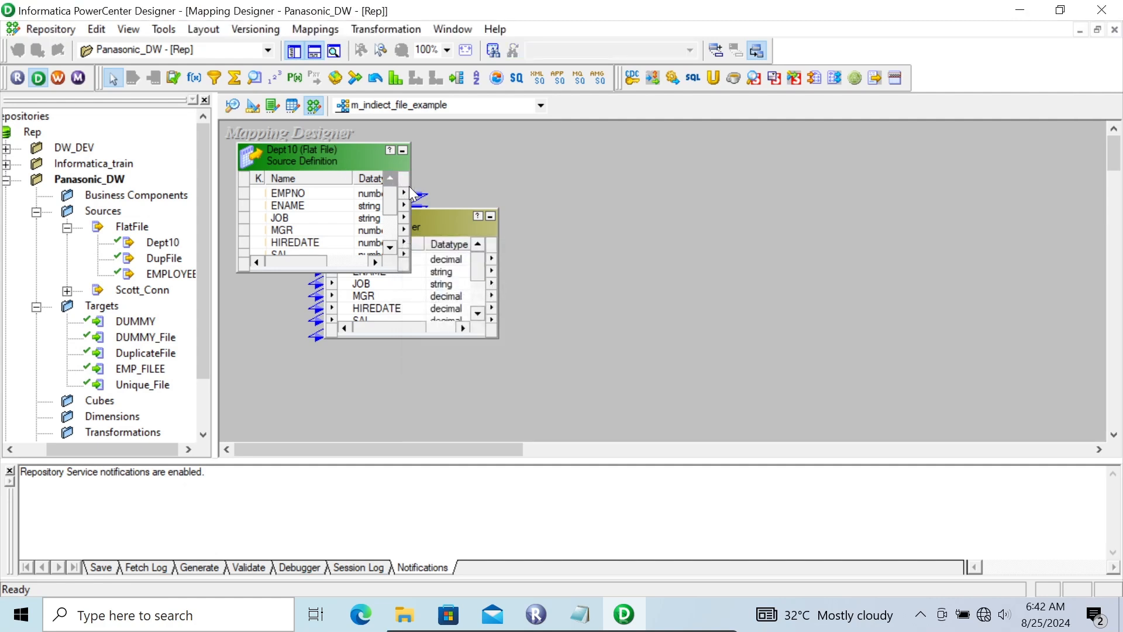
Check the port names and precisions of the SQ_Dept10 source qualifier, including the processed file name port.
double_click(433, 222)
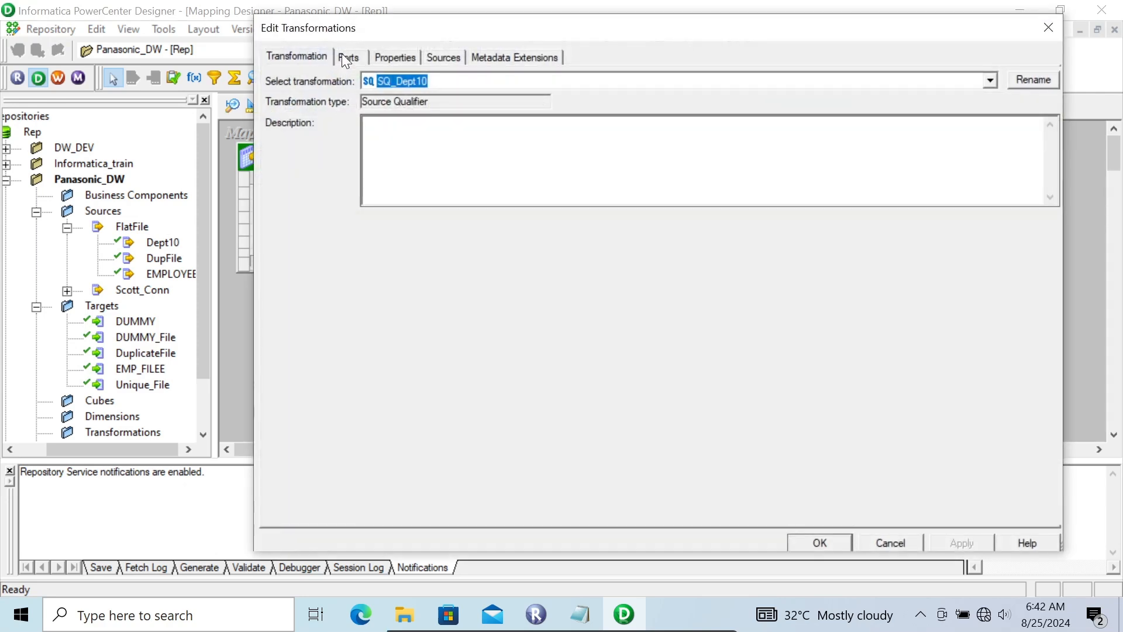
left_click(348, 58)
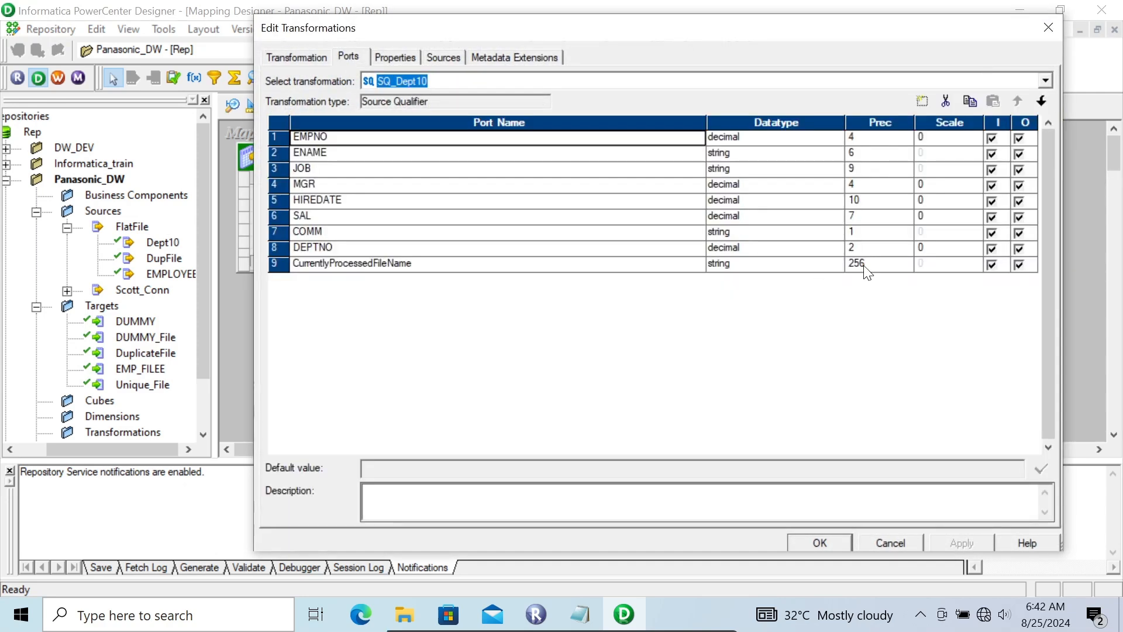
left_click(820, 543)
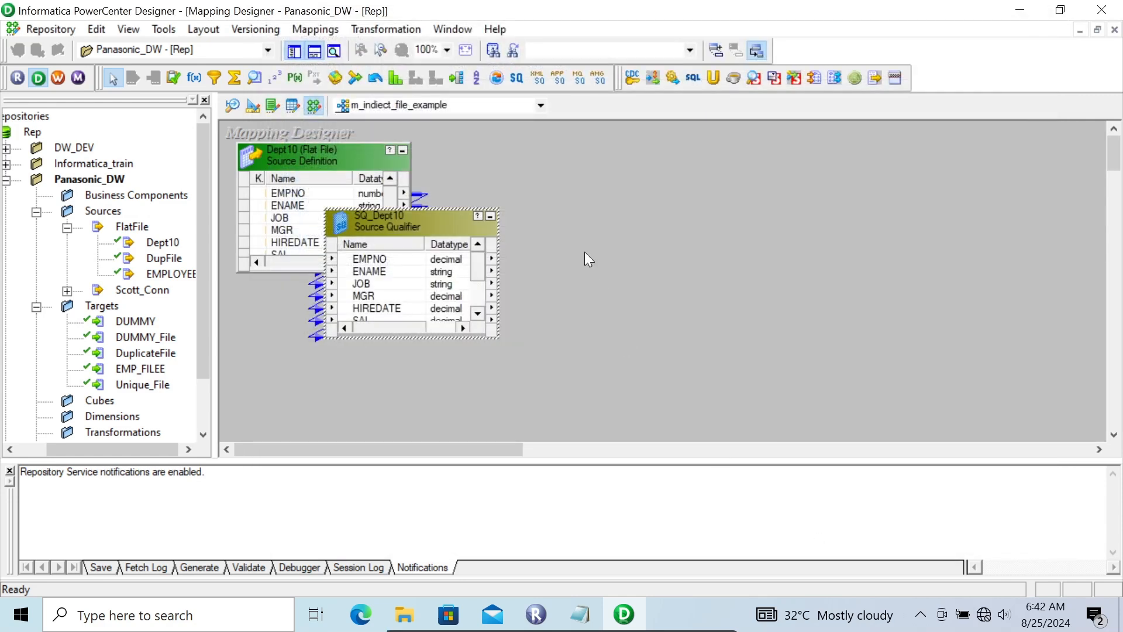
In the Target Designer, set the precision of COL9, COL10 and COL11 in the DUMMY_File target to 125.
left_click(248, 106)
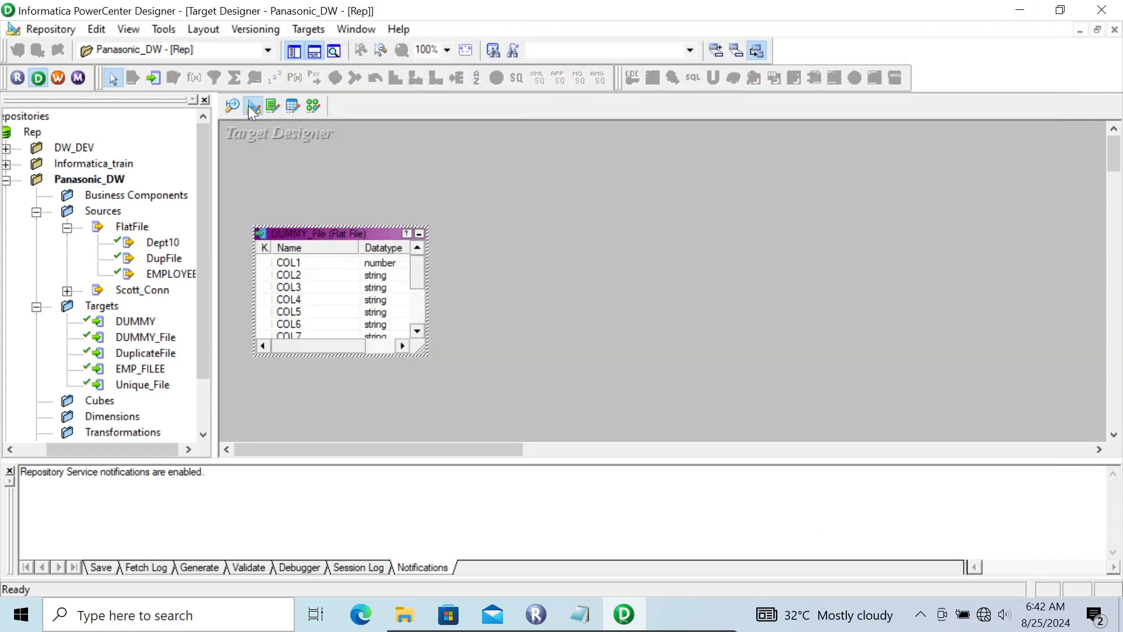
double_click(325, 234)
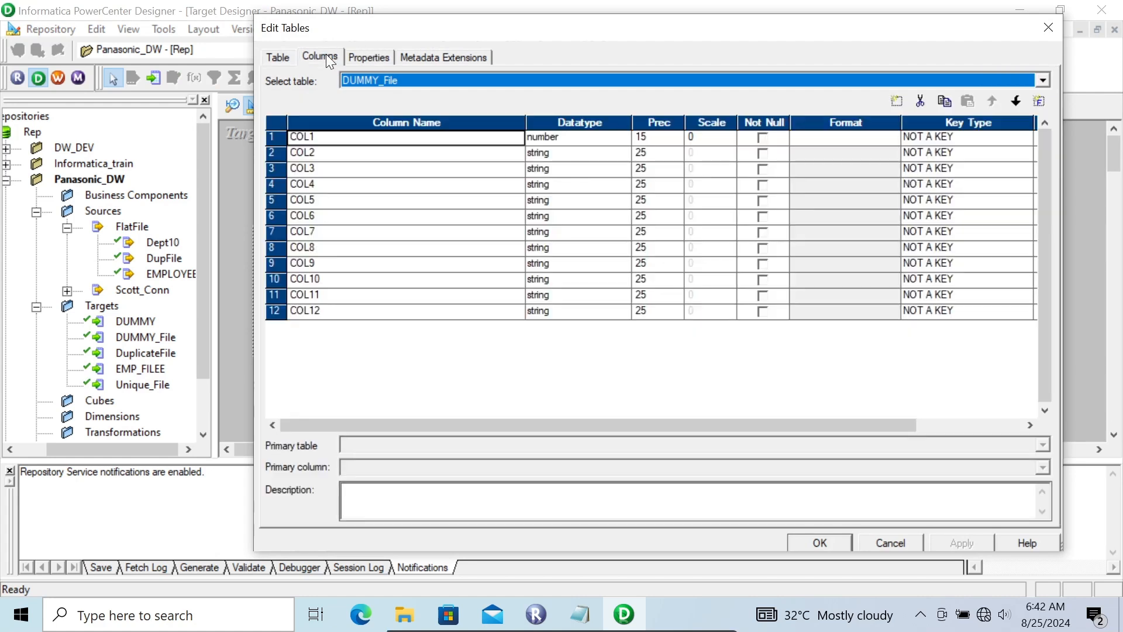
left_click(326, 55)
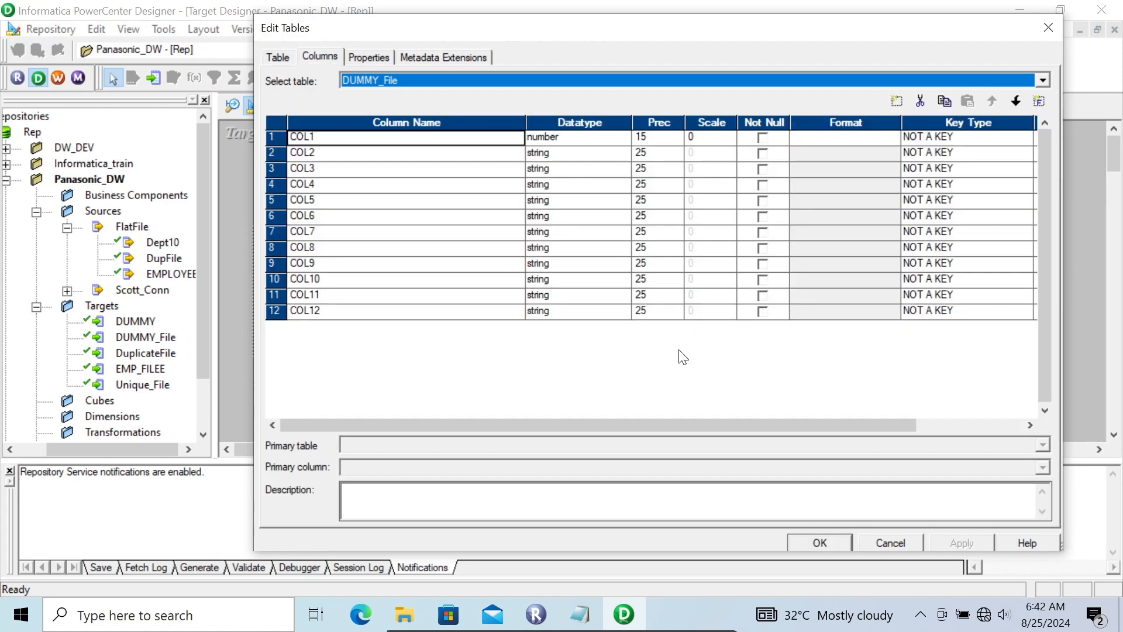
left_click(646, 264)
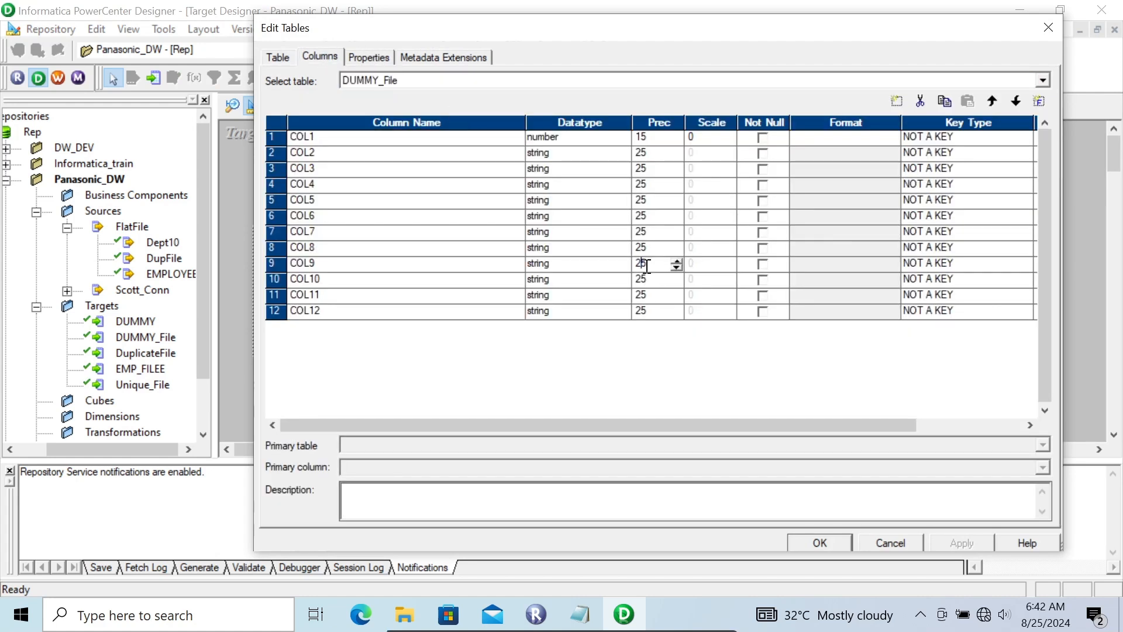
type("1")
key("Tab")
left_click(646, 282)
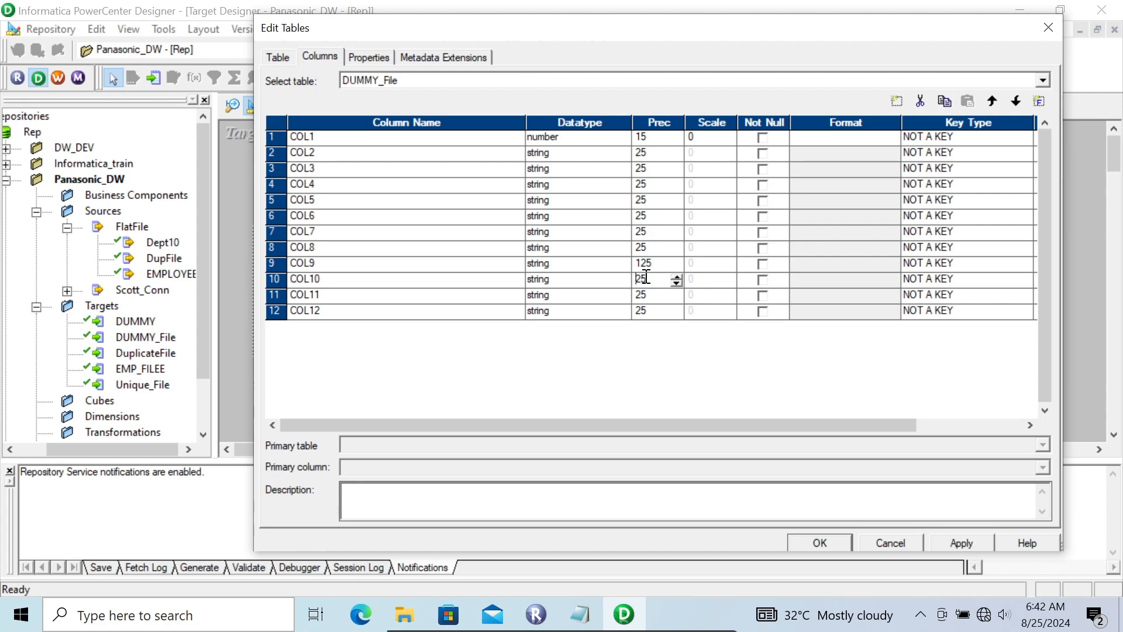
type("1")
left_click(638, 291)
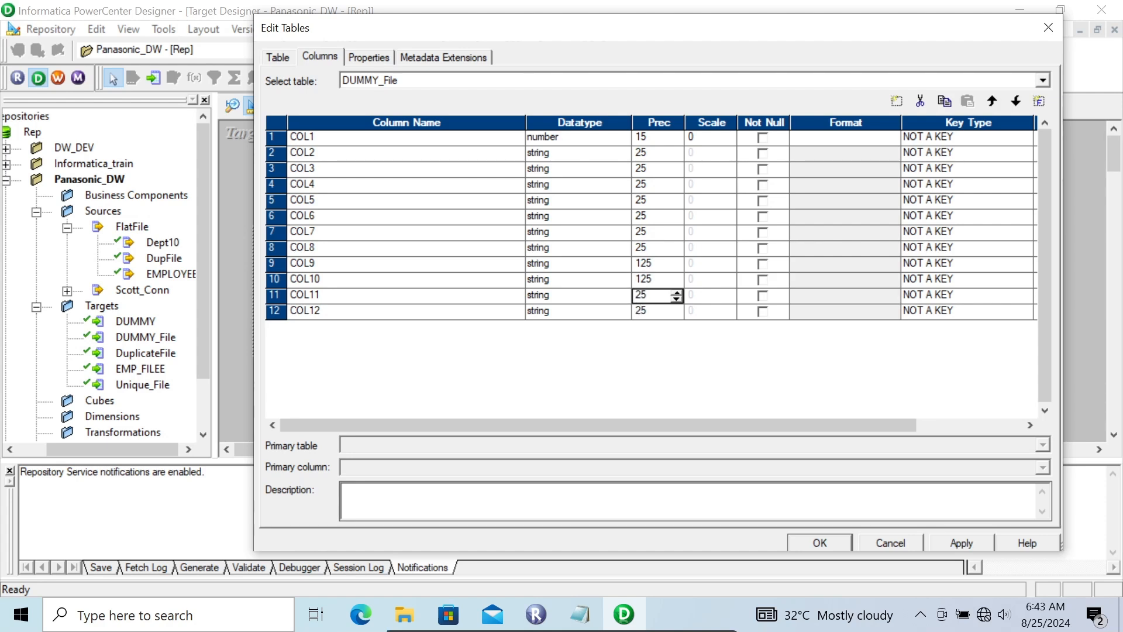
type("1")
Set the precision of COL12 in the DUMMY_File target to 125 and apply the table changes.
left_click(643, 312)
key("Left")
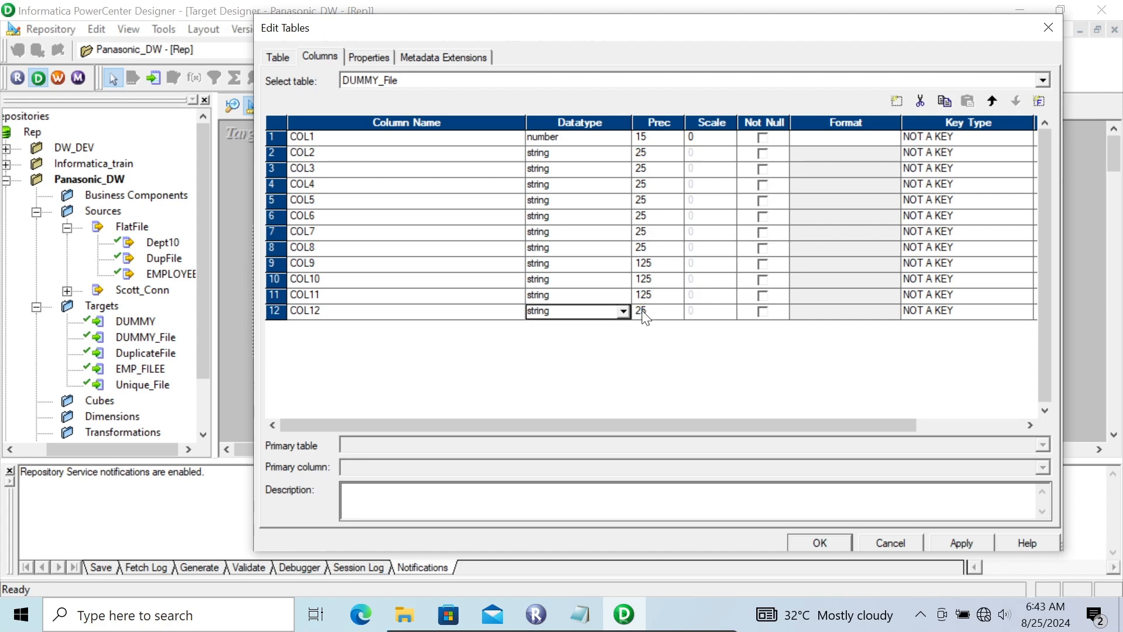
left_click(644, 313)
left_click(643, 311)
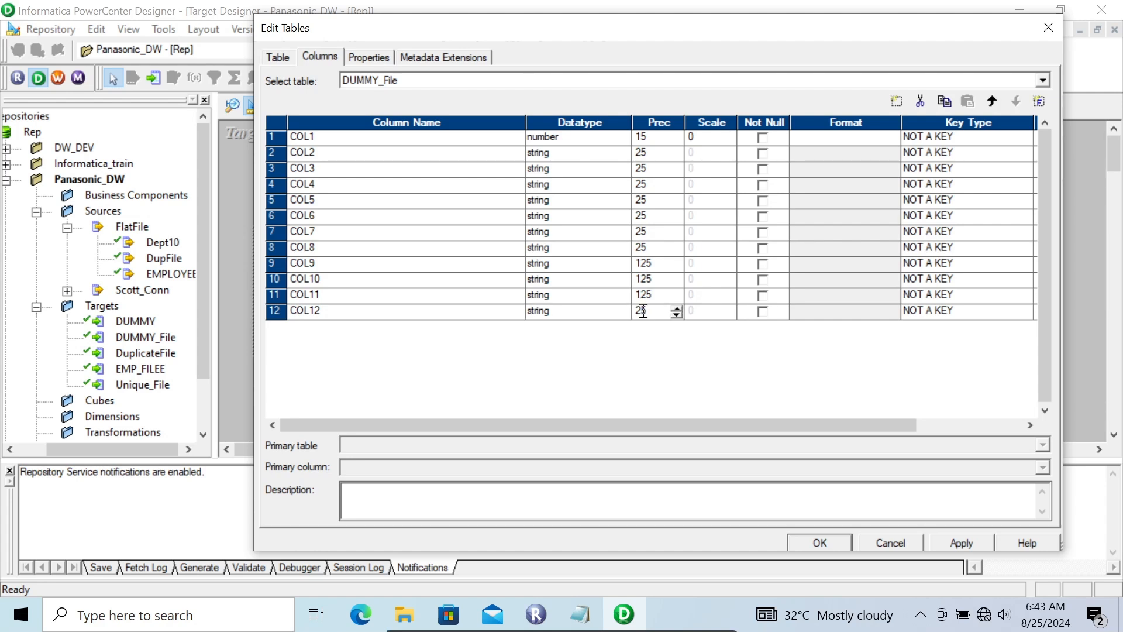
type("1")
left_click(952, 544)
left_click(818, 542)
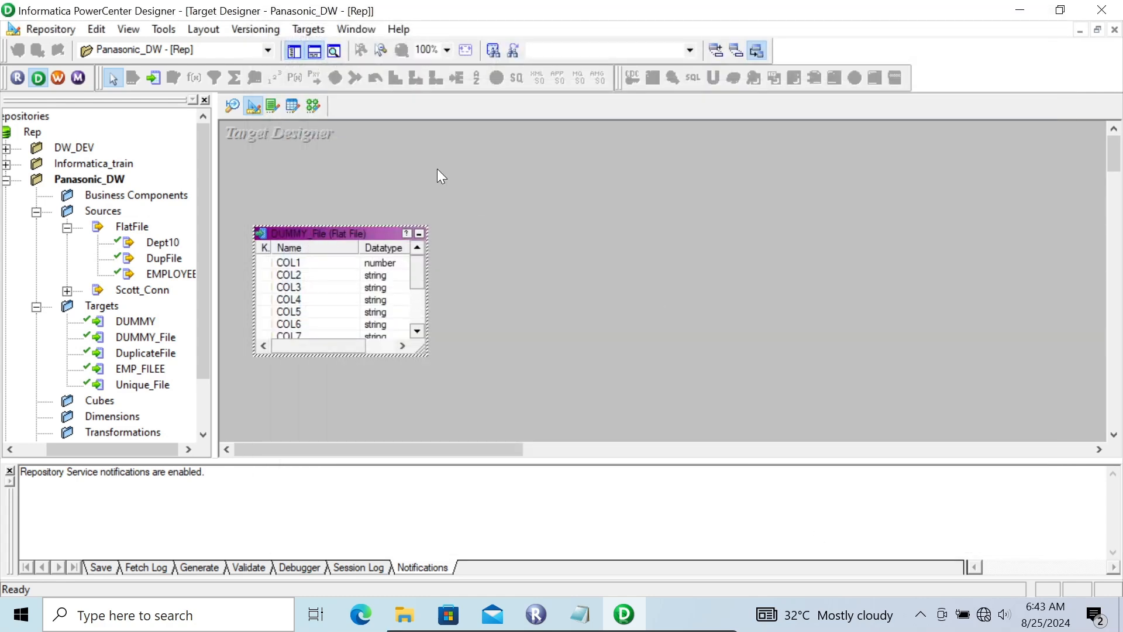
Add the DUMMY_File target to the m_indiect_file_example mapping, link all SQ_Dept10 ports to its columns starting at COL1, and save.
left_click(314, 105)
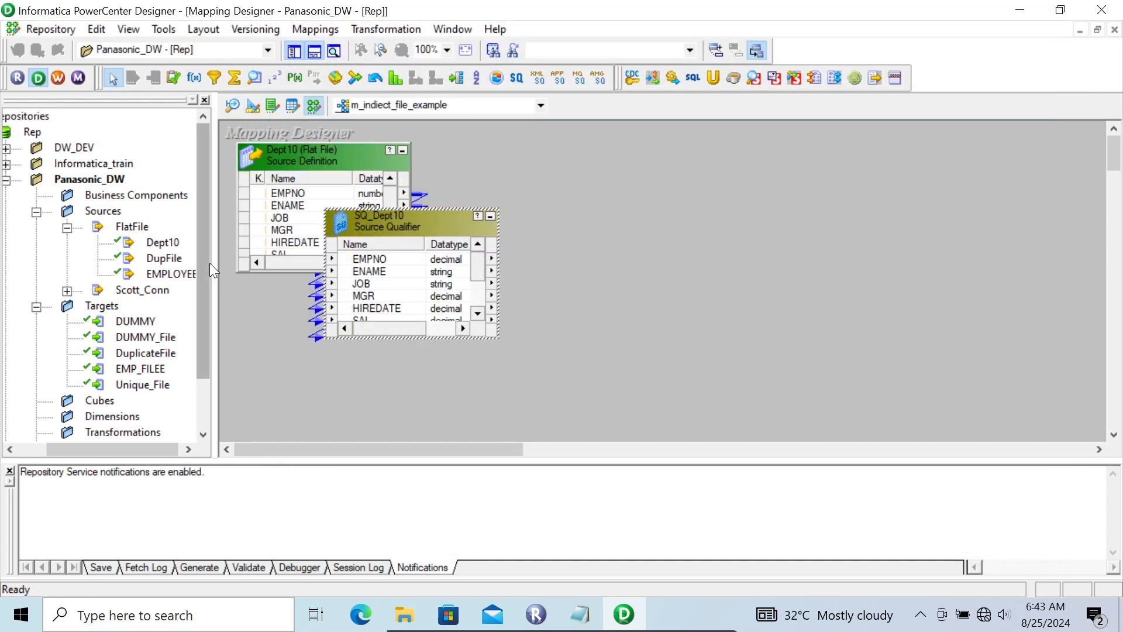
left_click_drag(138, 339, 670, 251)
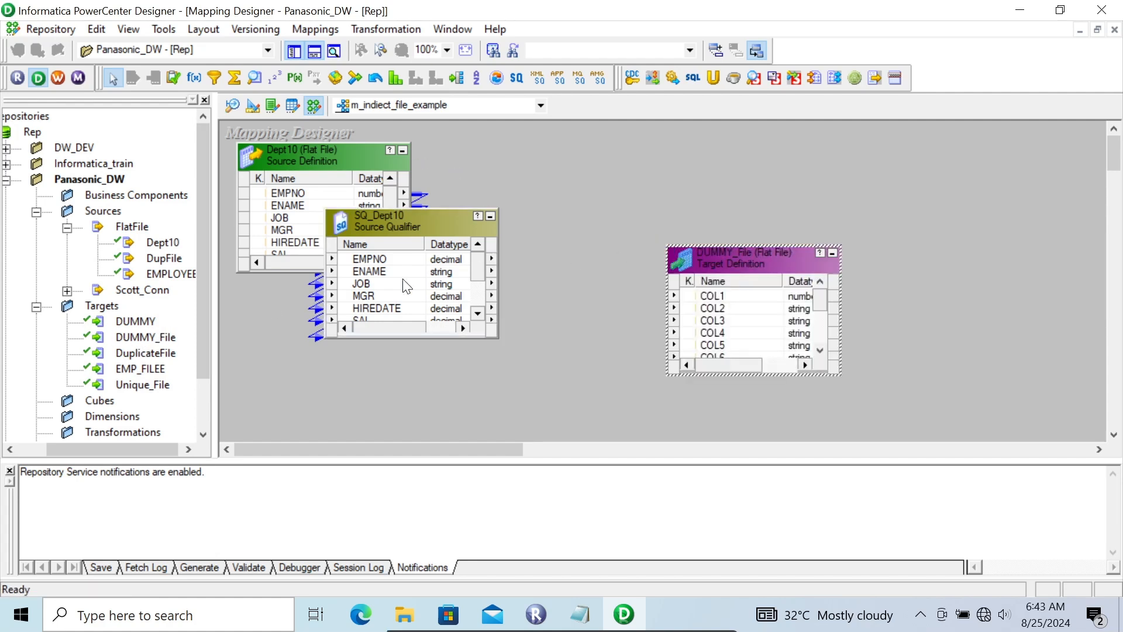
right_click(370, 260)
left_click(399, 265)
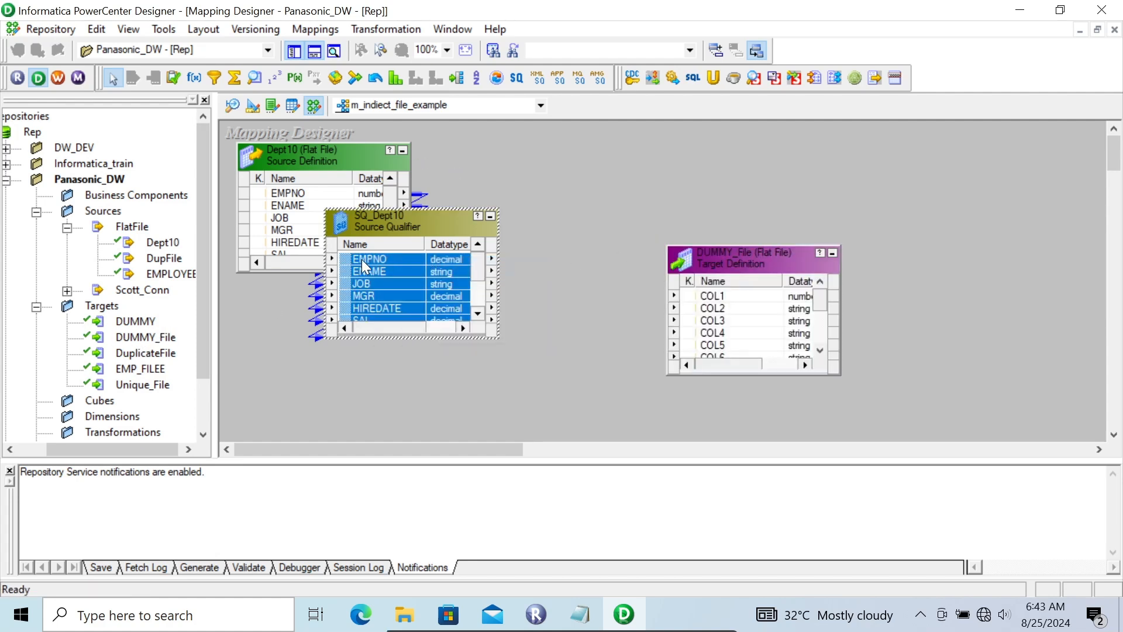
left_click_drag(351, 258, 720, 296)
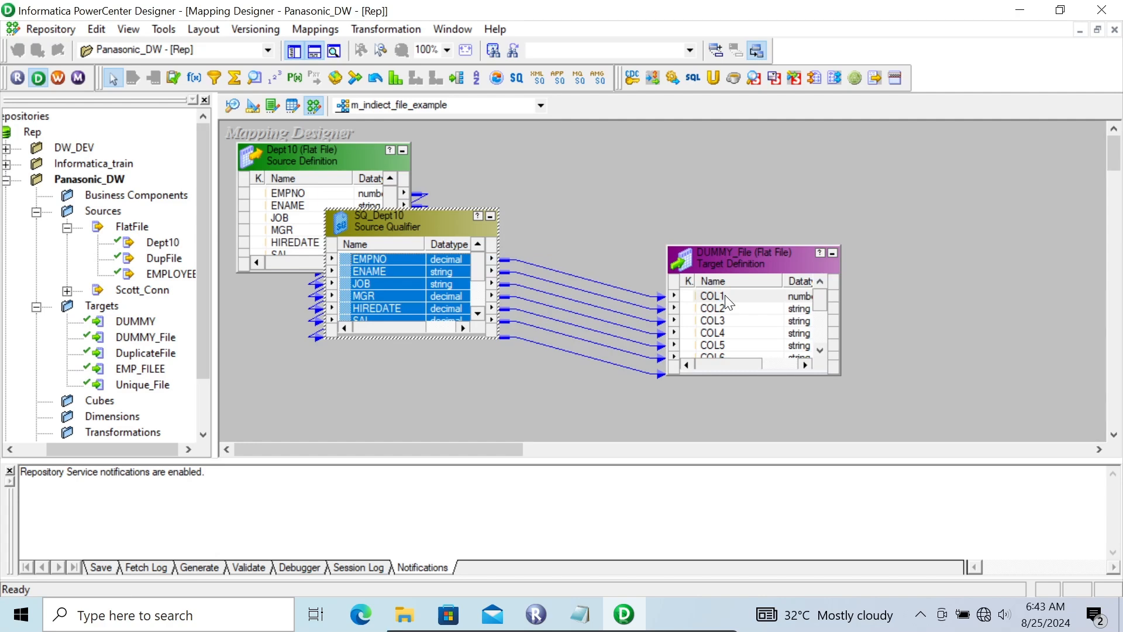
key("ctrl+s")
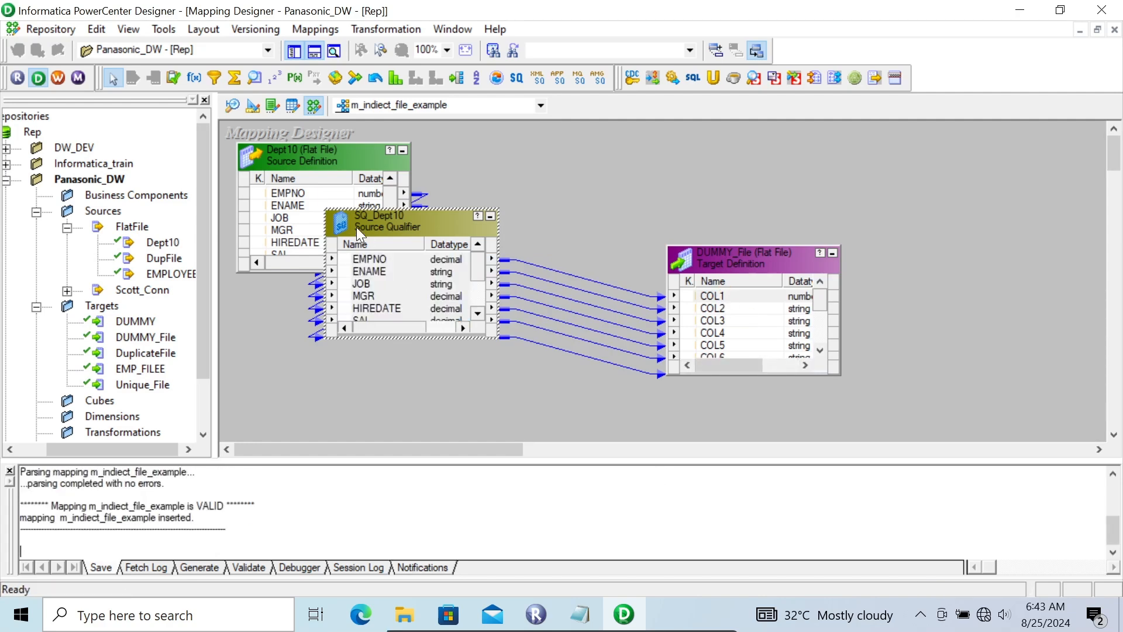
Switch to Workflow Manager and add a session for the m_indiect_file_example mapping to the w_panasonic workflow.
left_click(57, 77)
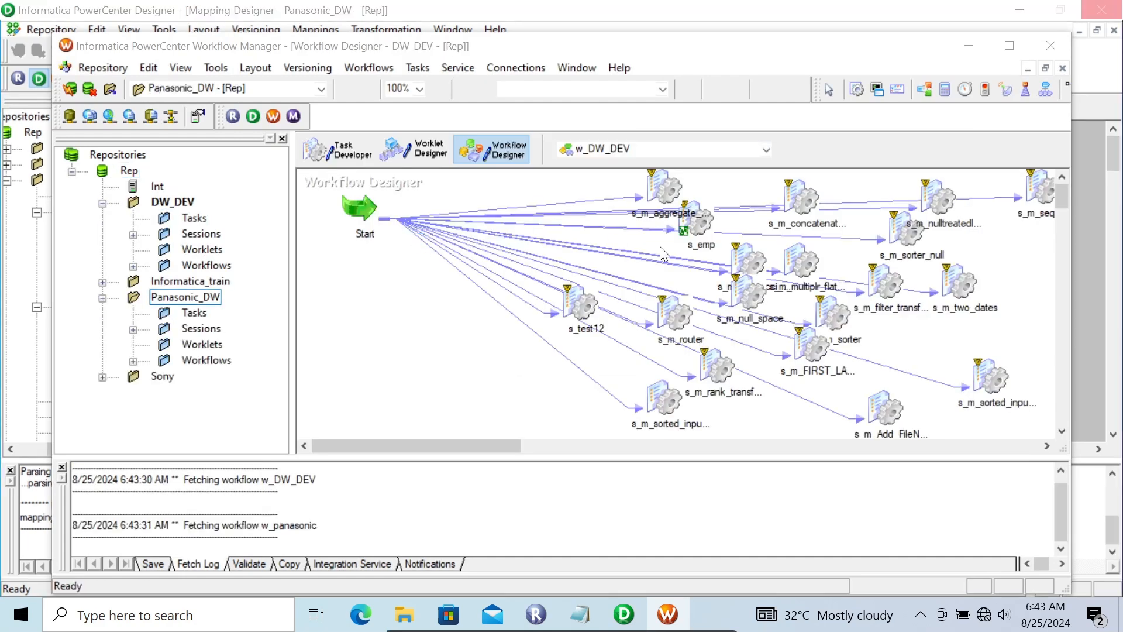
left_click(679, 253)
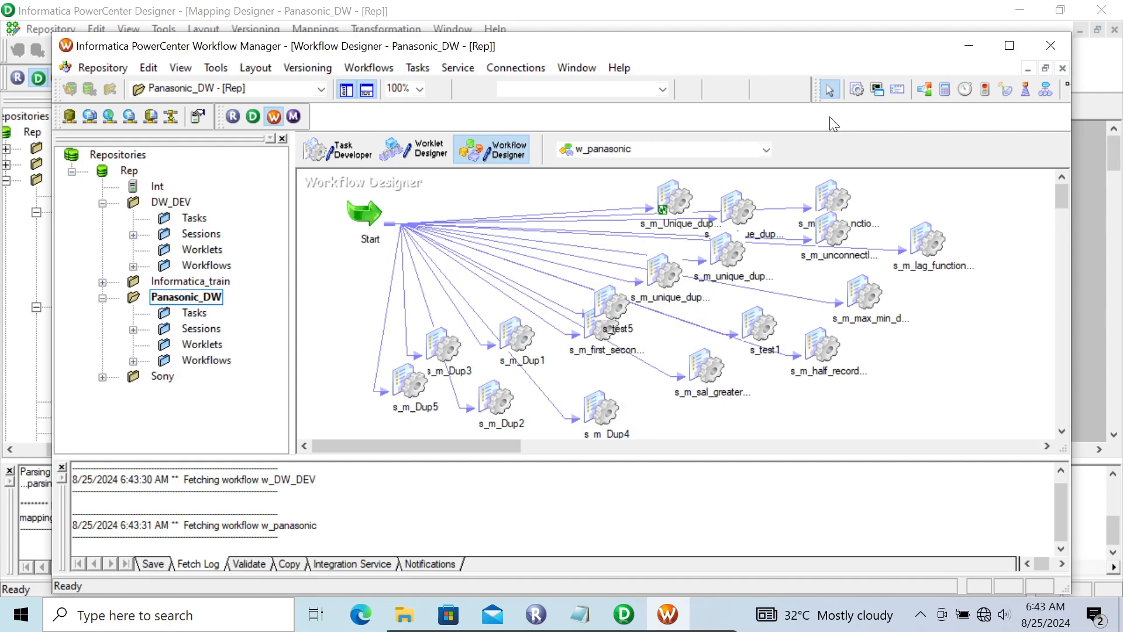
left_click(336, 292)
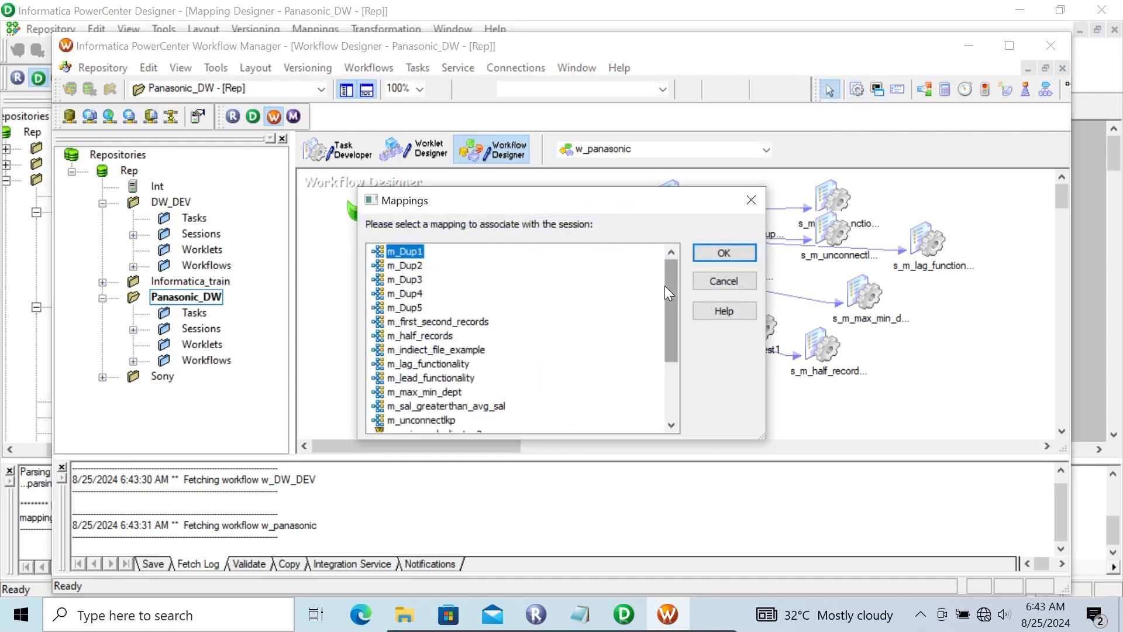
left_click_drag(665, 297, 669, 330)
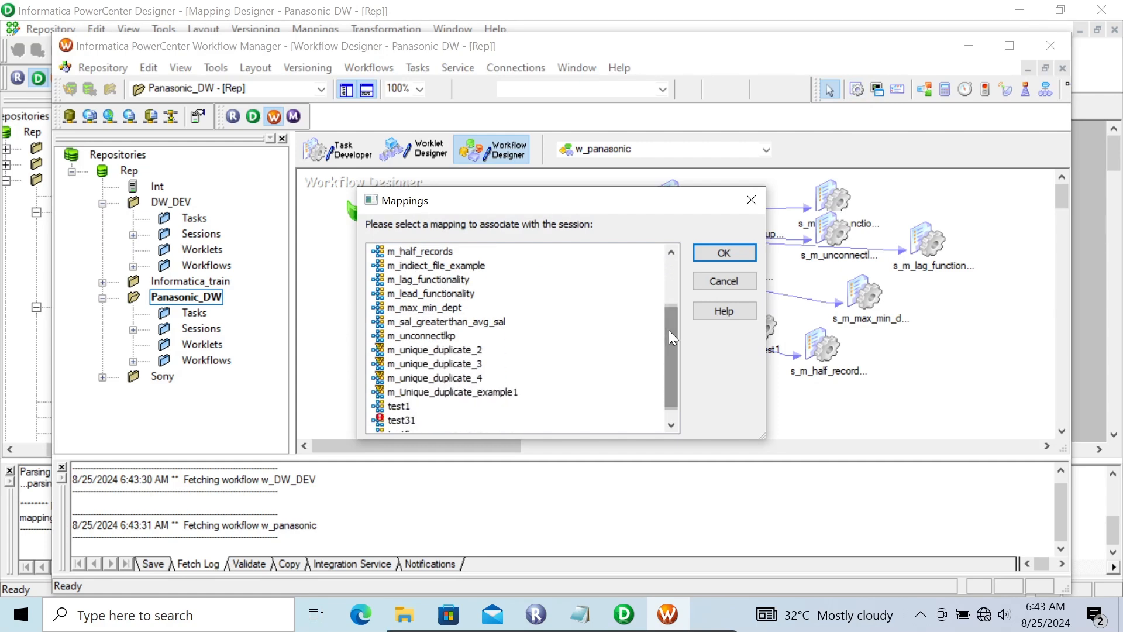
left_click(468, 266)
left_click(704, 254)
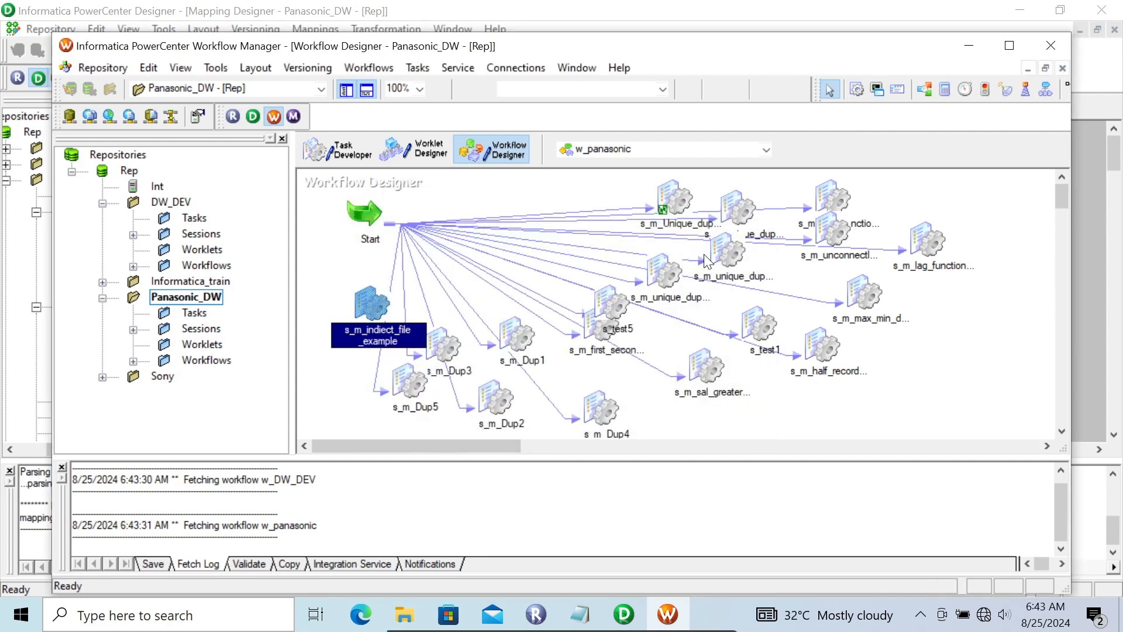
In the s_m_indiect_file_example session, set the SQ_Dept10 source file directory to the path copied from the desktop's Dept_data folder.
double_click(366, 307)
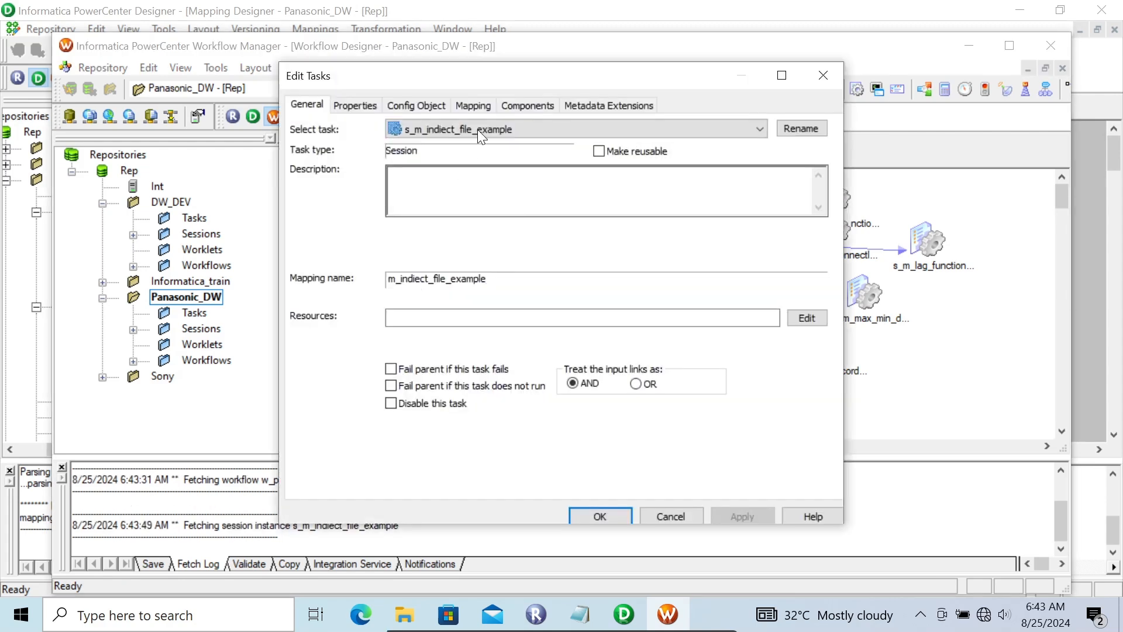
left_click(468, 104)
left_click(369, 243)
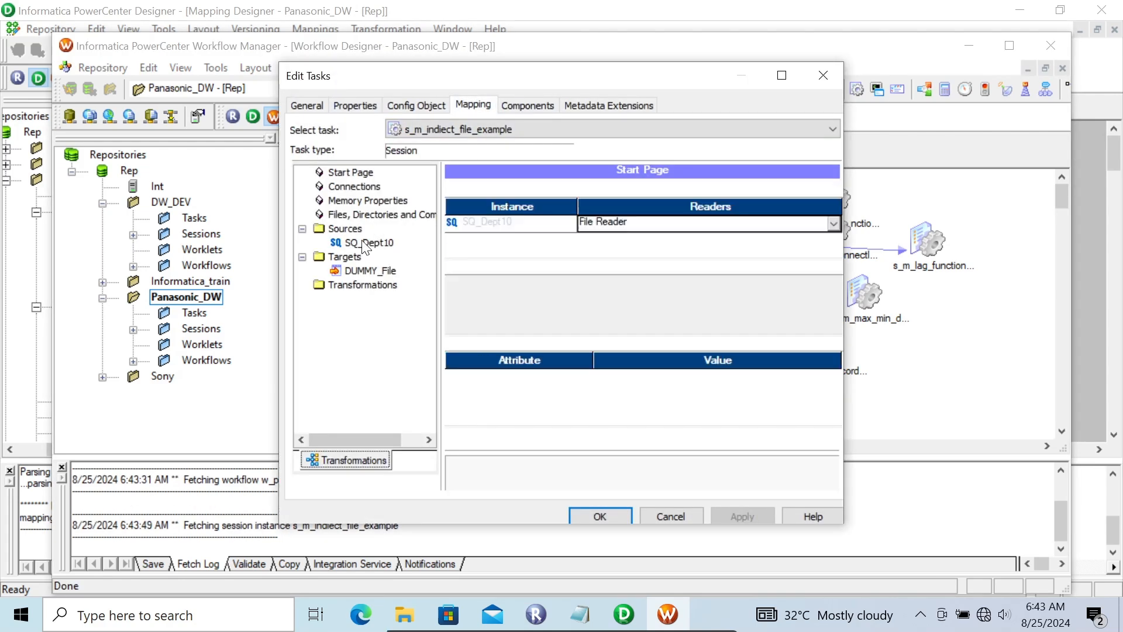
left_click(834, 436)
left_click(834, 436)
left_click(834, 436)
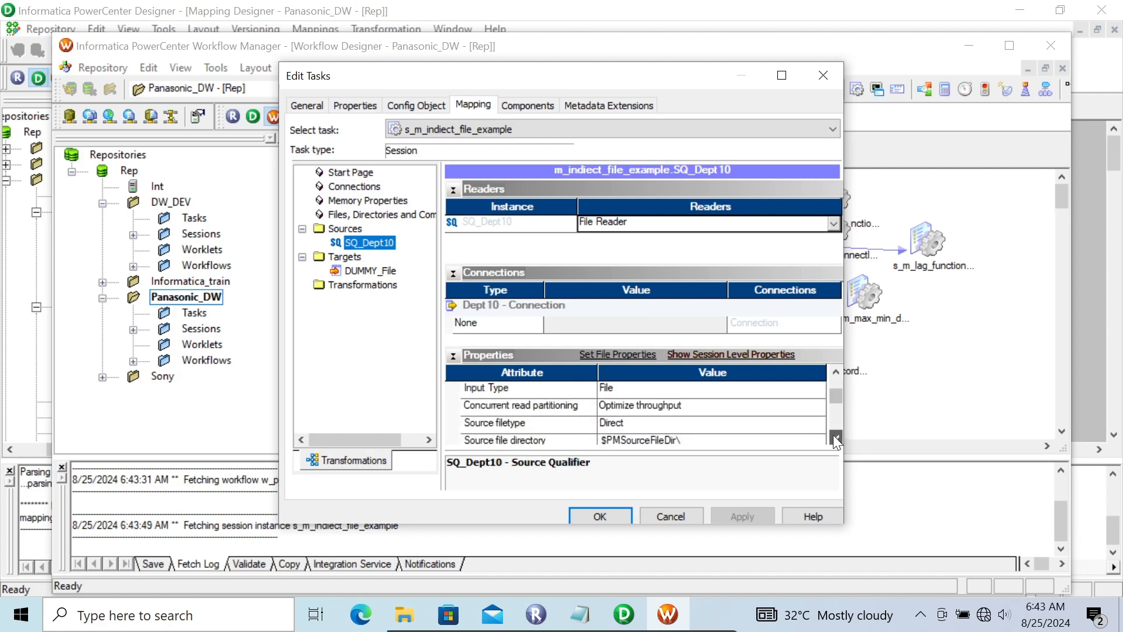
left_click(834, 435)
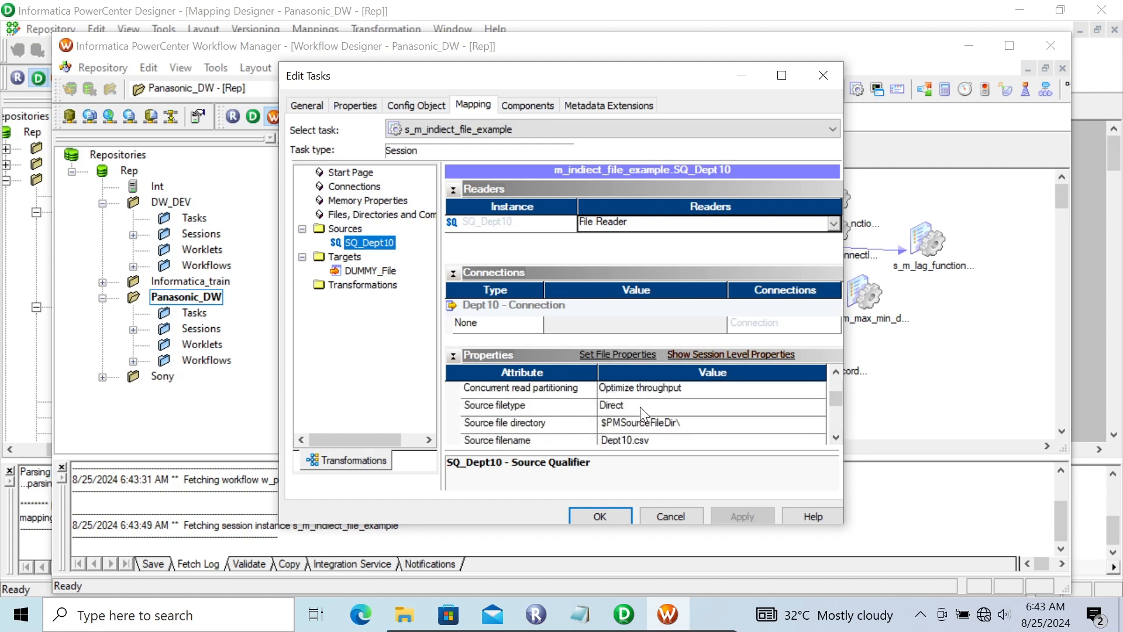
mouse_move(411, 616)
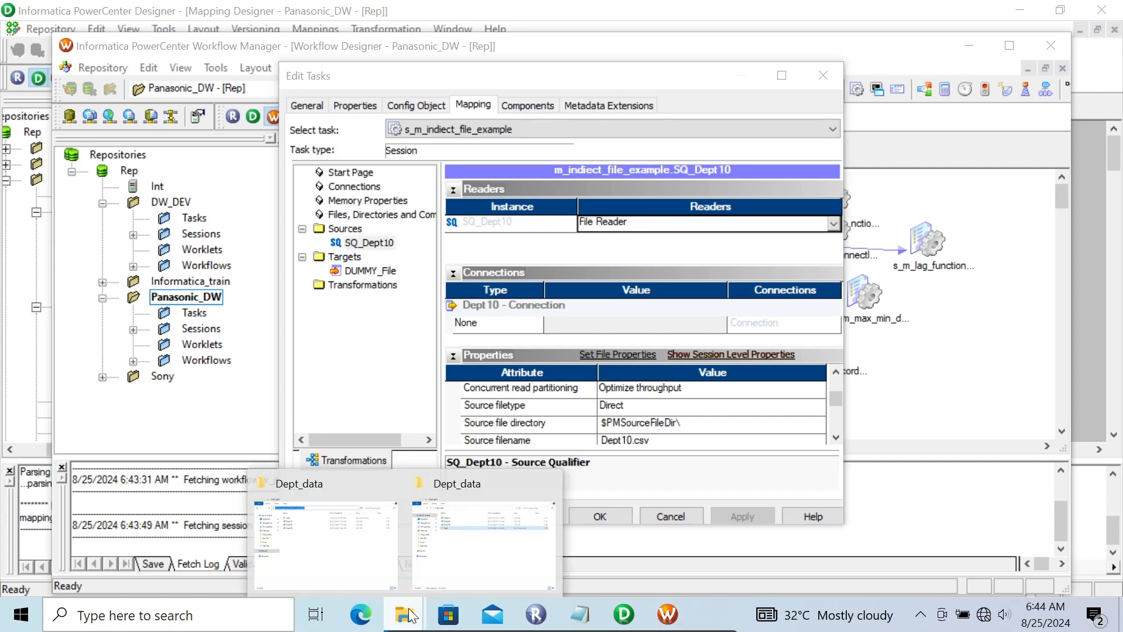
left_click(468, 539)
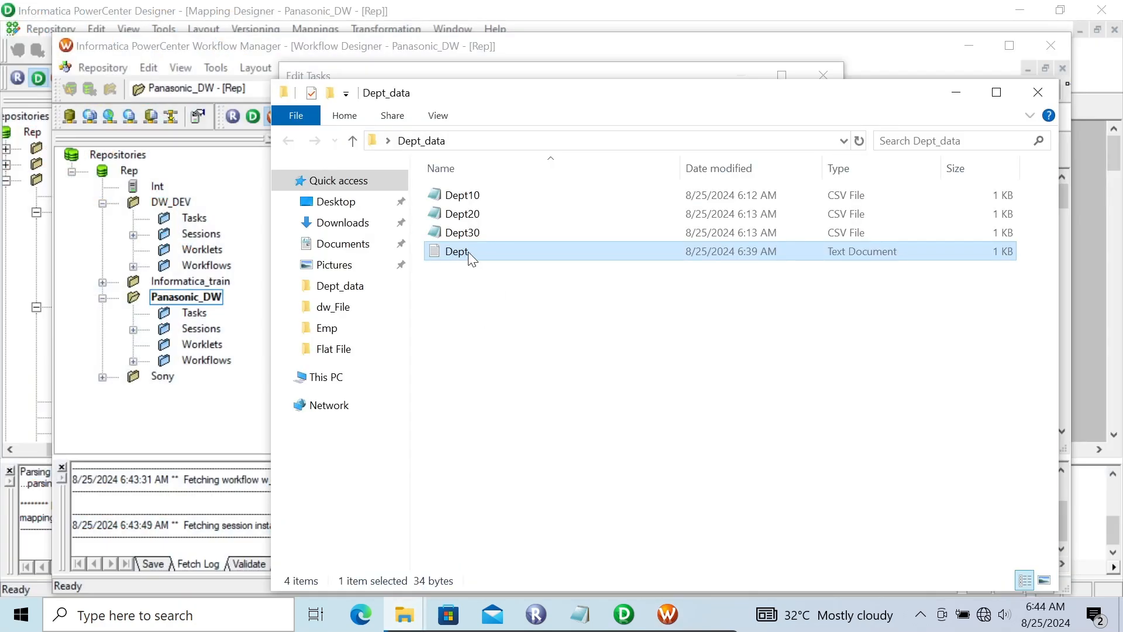
left_click(489, 141)
key("ctrl+c")
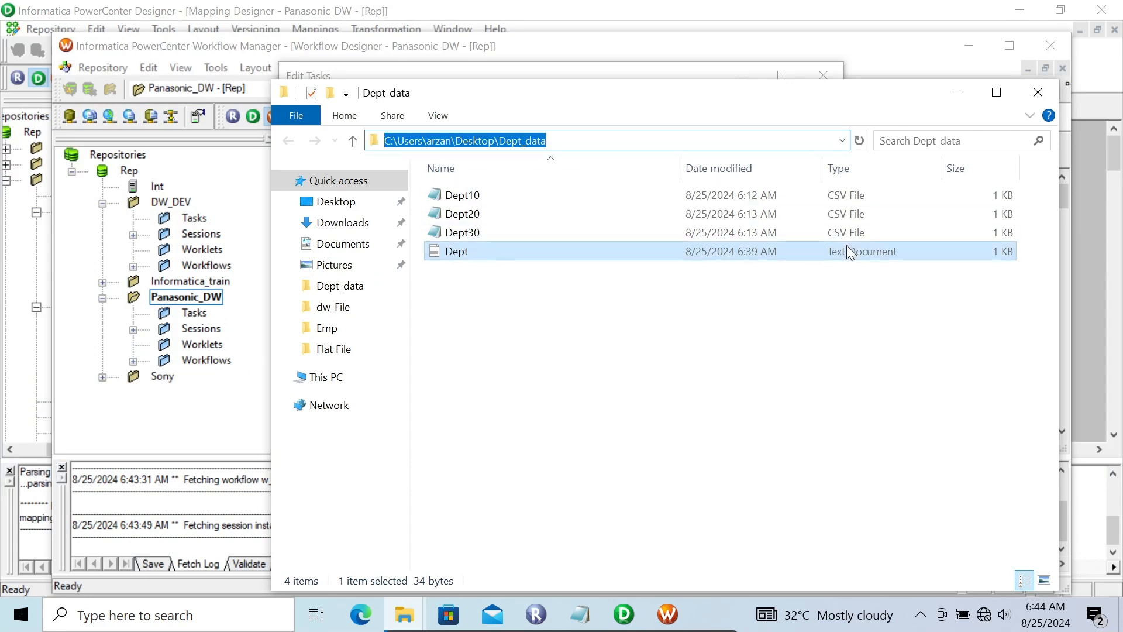
left_click(669, 615)
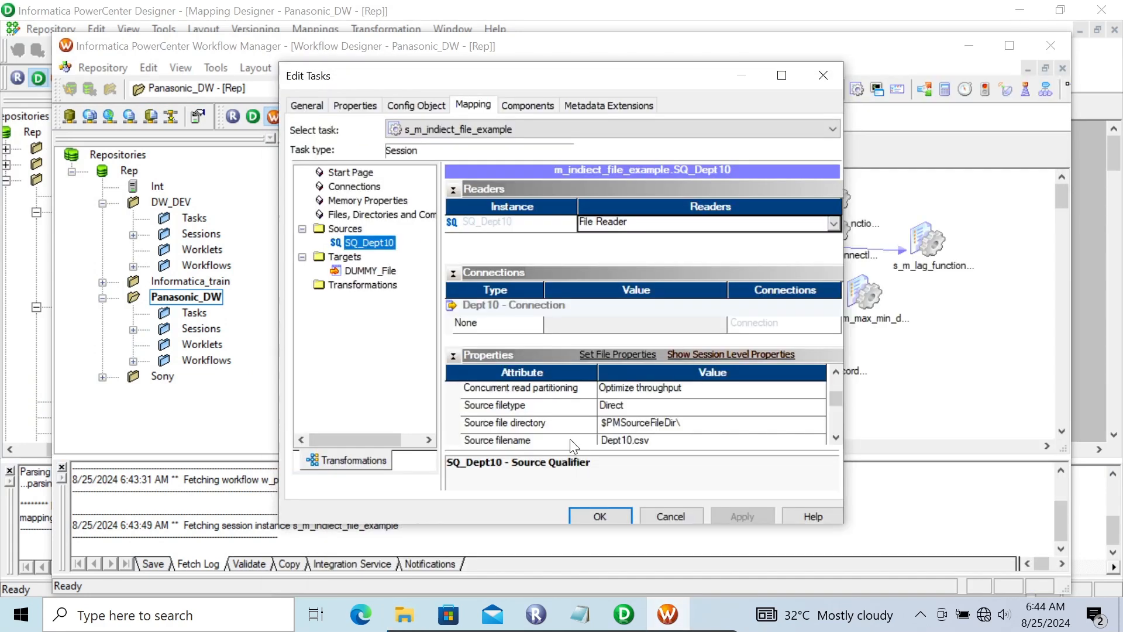
left_click(684, 421)
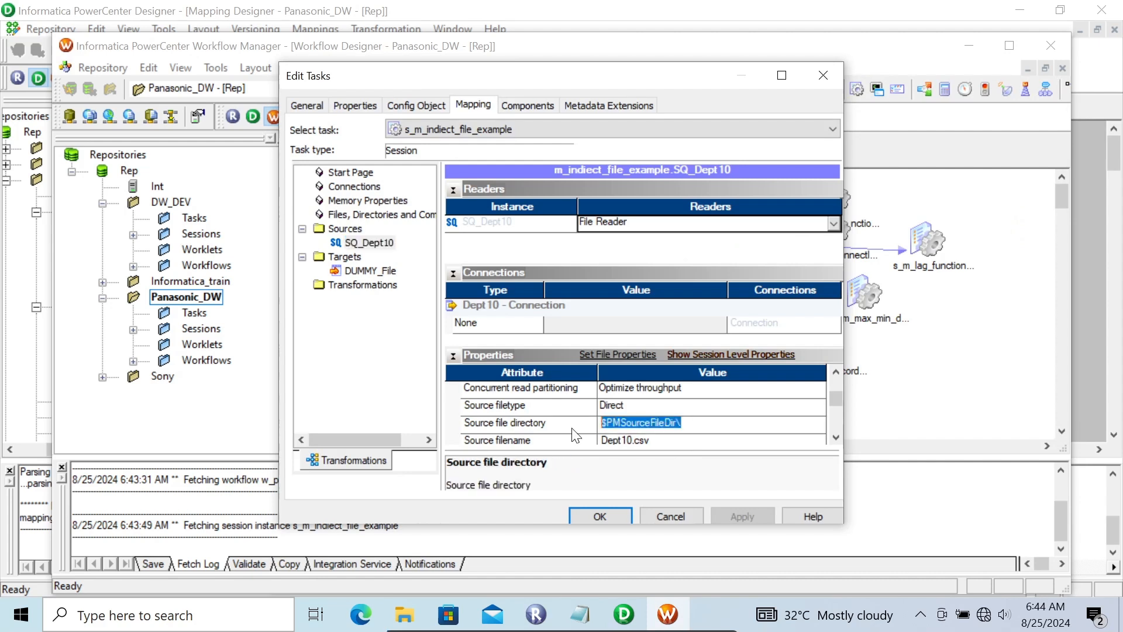
key("ctrl+v")
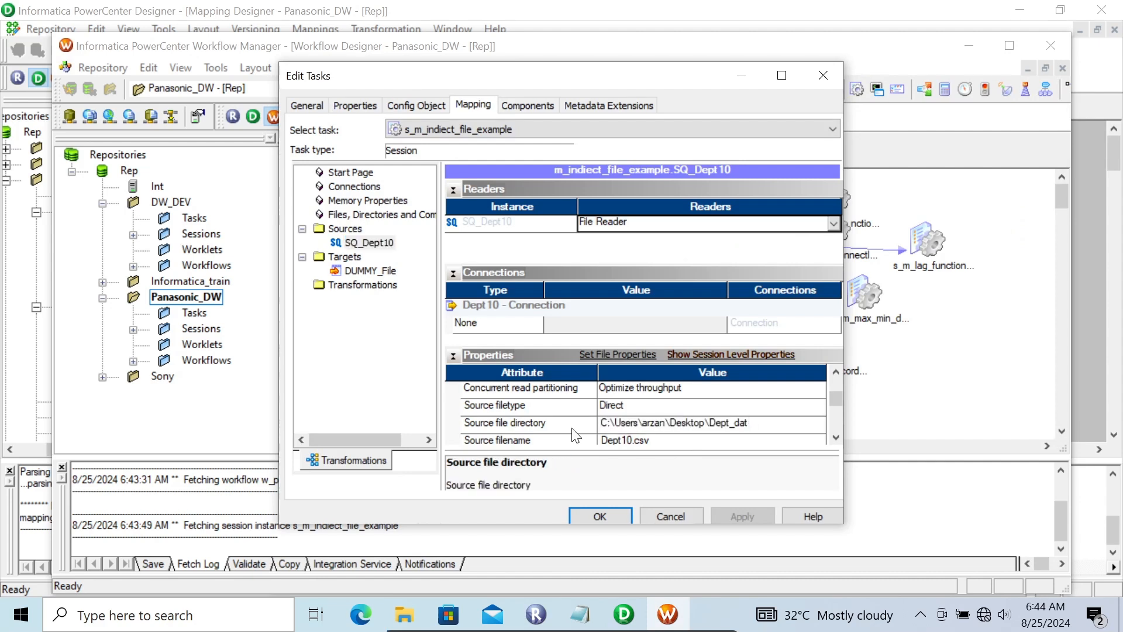
key("ctrl+a")
key("ctrl+v")
Set the source filename of SQ_Dept10 to the list file Dept.txt.
left_click(648, 440)
left_click(650, 440)
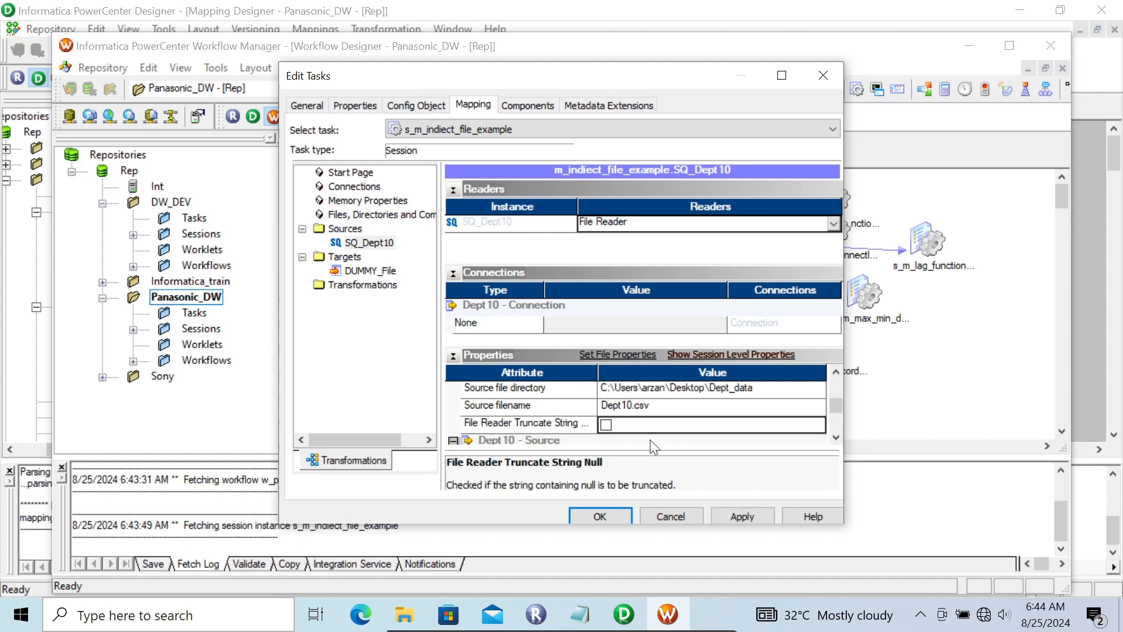
left_click(649, 405)
left_click(650, 405)
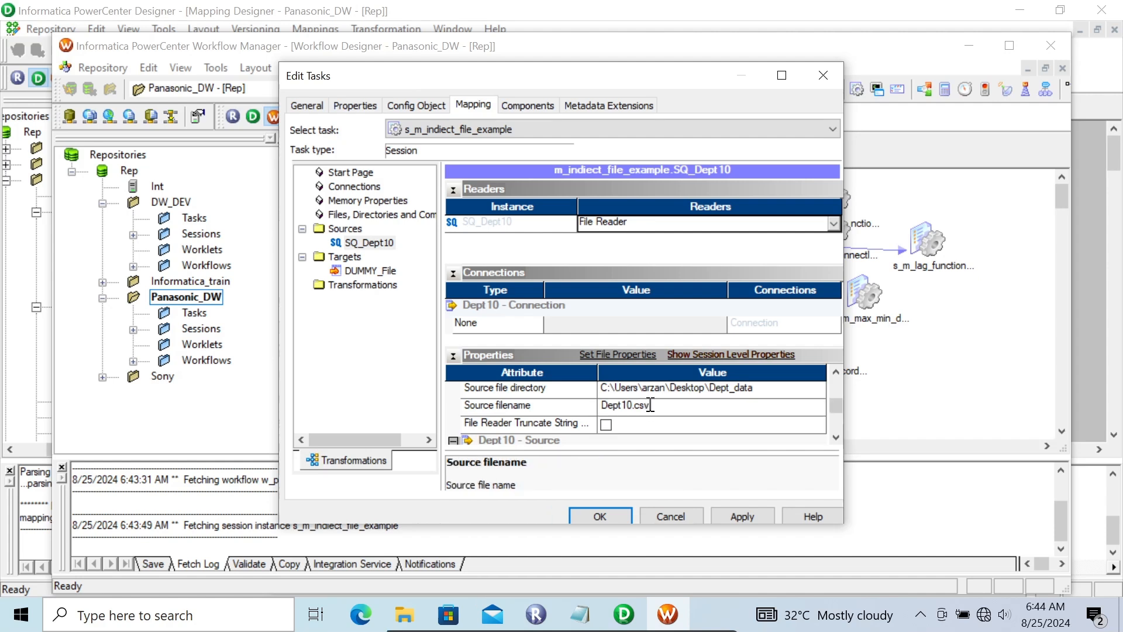
key("BackSpace")
key("BackSpace")
key("BackSpace")
Set the source filetype of SQ_Dept10 to Indirect and apply the session changes.
left_click(837, 373)
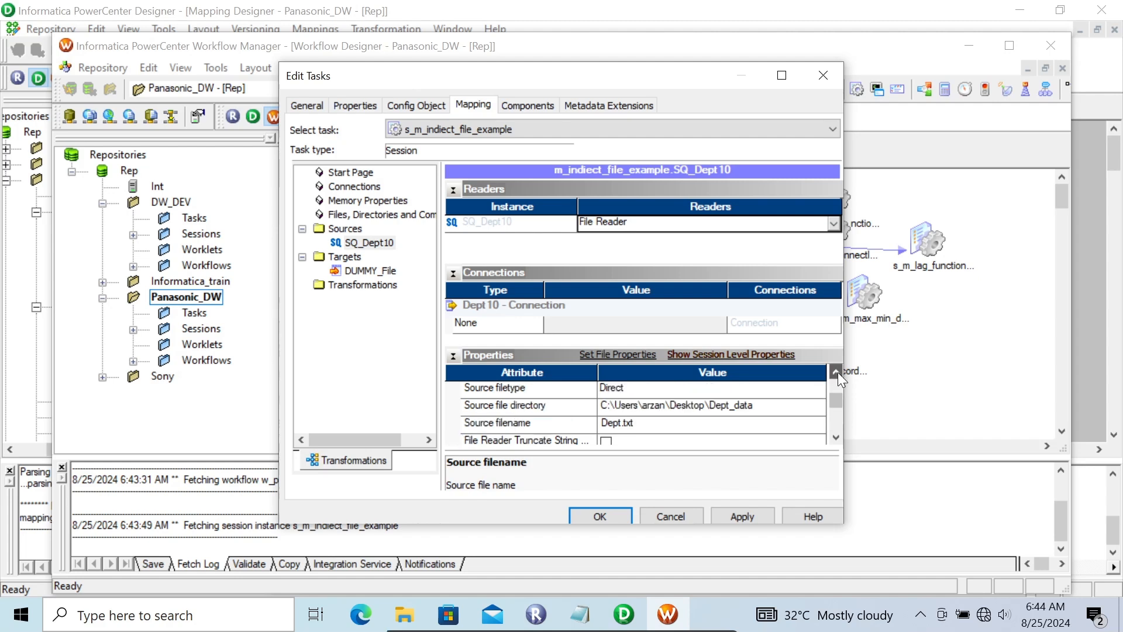
left_click(836, 372)
left_click(836, 373)
left_click(649, 422)
left_click(649, 422)
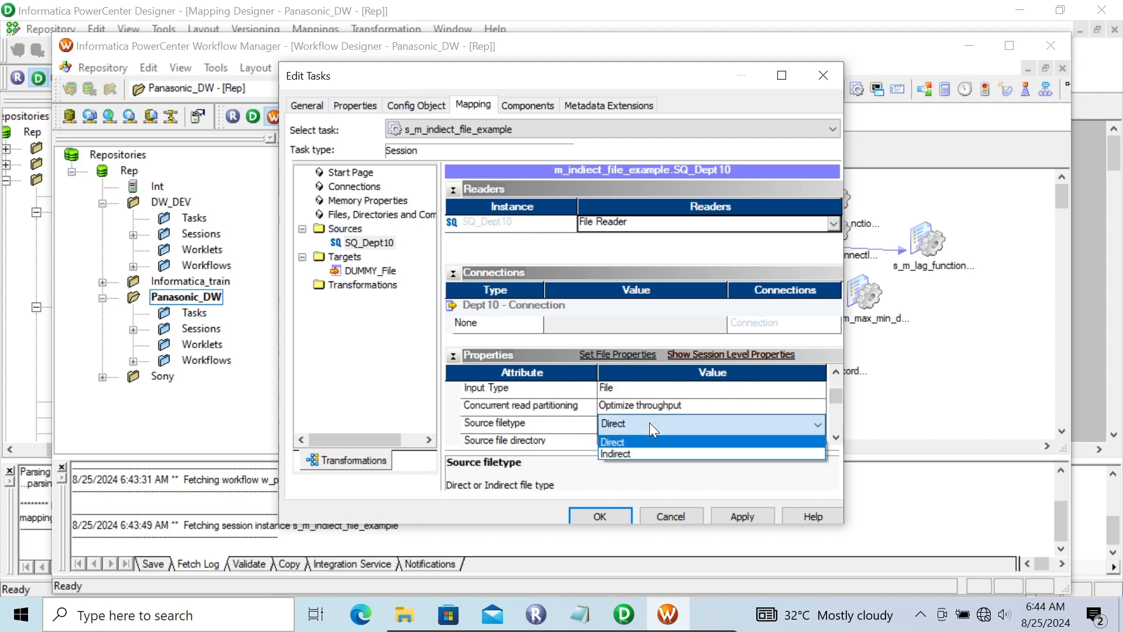
left_click(626, 450)
left_click(734, 518)
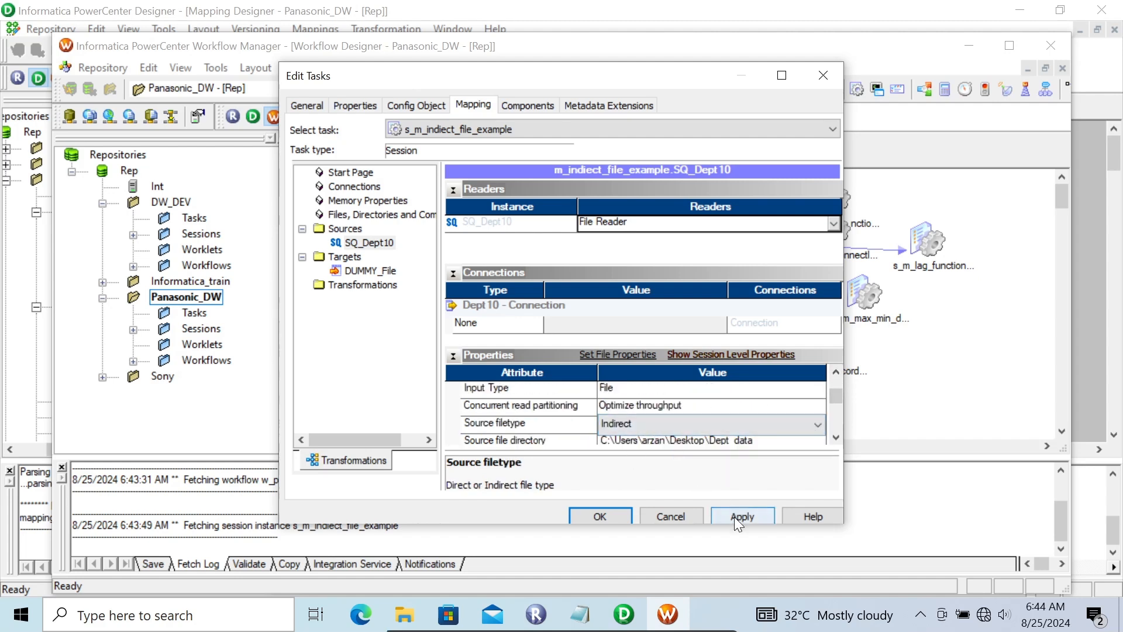
Set the output file directory of the DUMMY_File target to the copied path of the desktop's Dept_data folder.
left_click(372, 271)
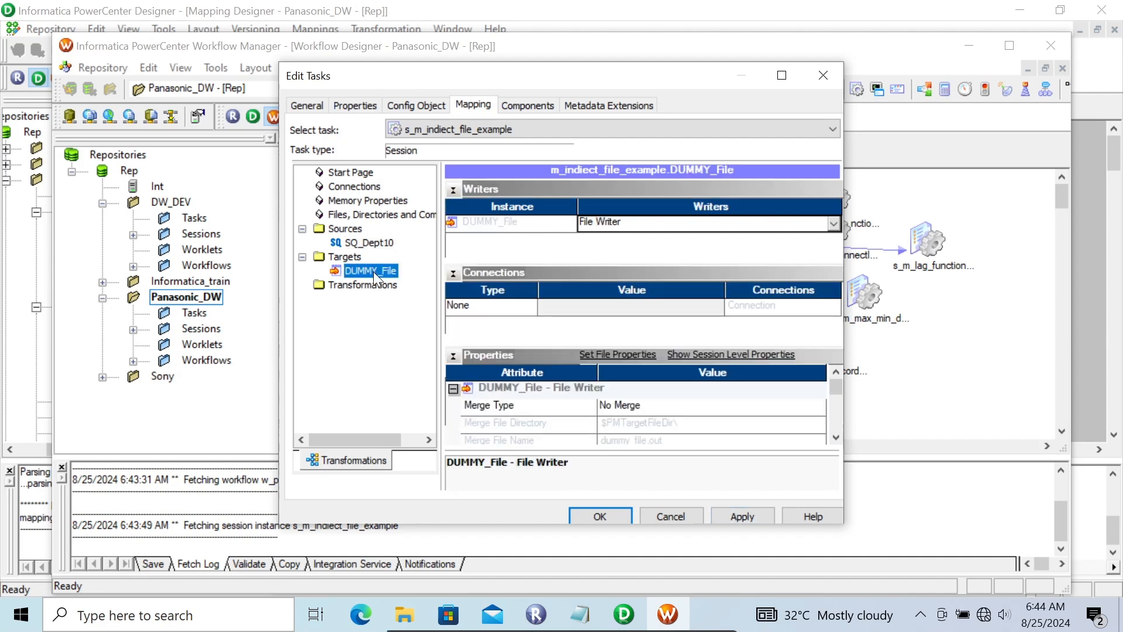
left_click(839, 441)
left_click(839, 442)
left_click(839, 441)
left_click(838, 441)
left_click(838, 441)
left_click(838, 441)
left_click(838, 441)
left_click(838, 440)
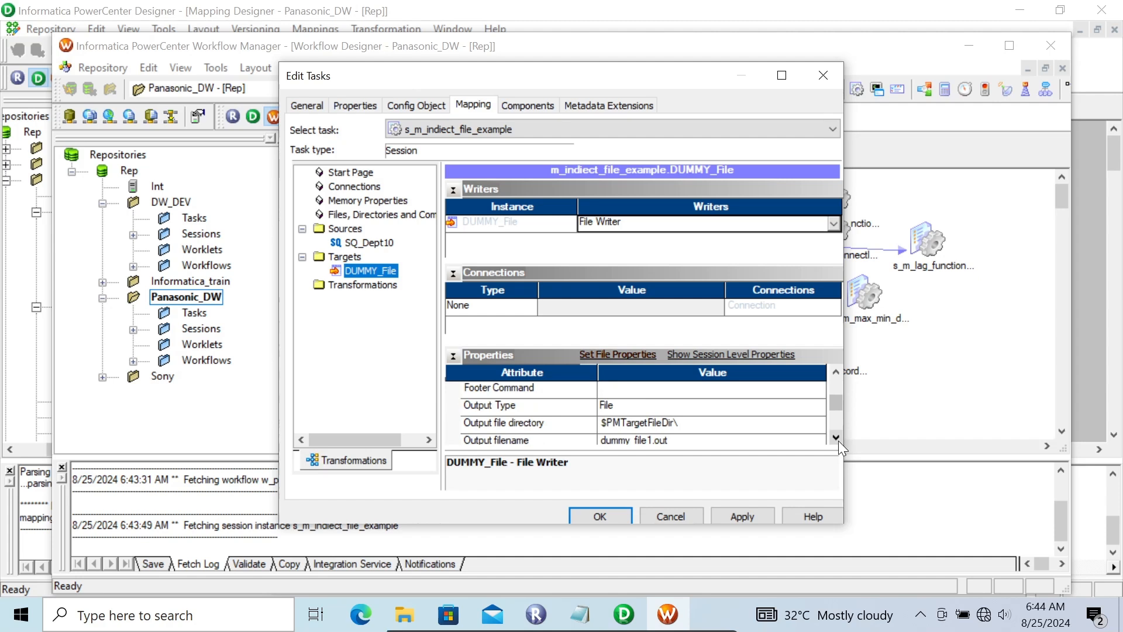
left_click(679, 426)
left_click(679, 426)
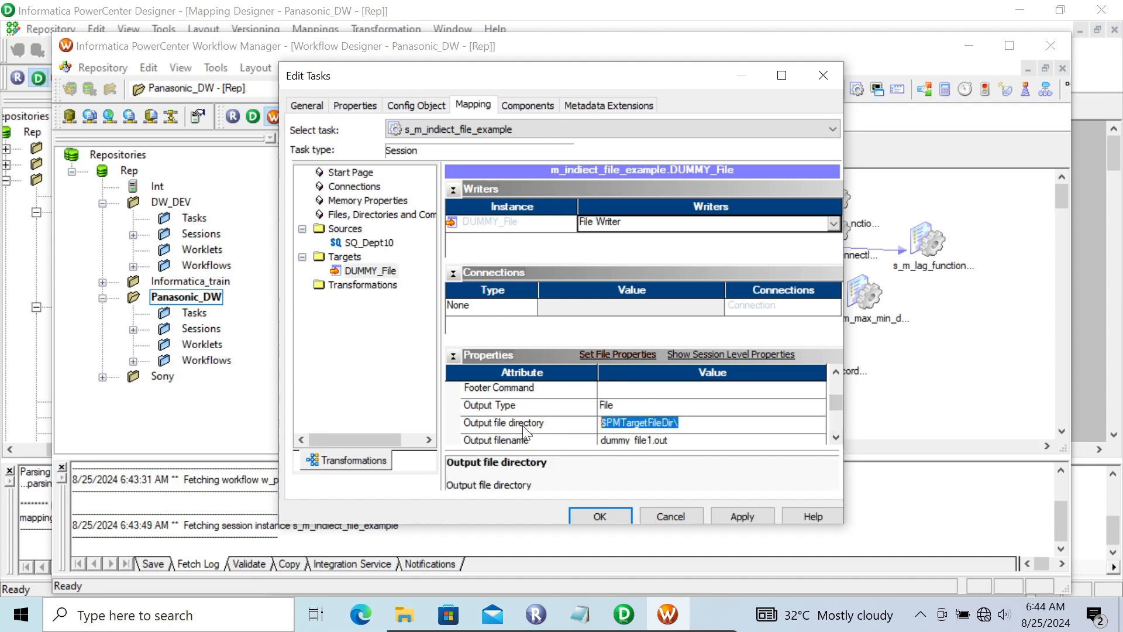
key("ctrl+v")
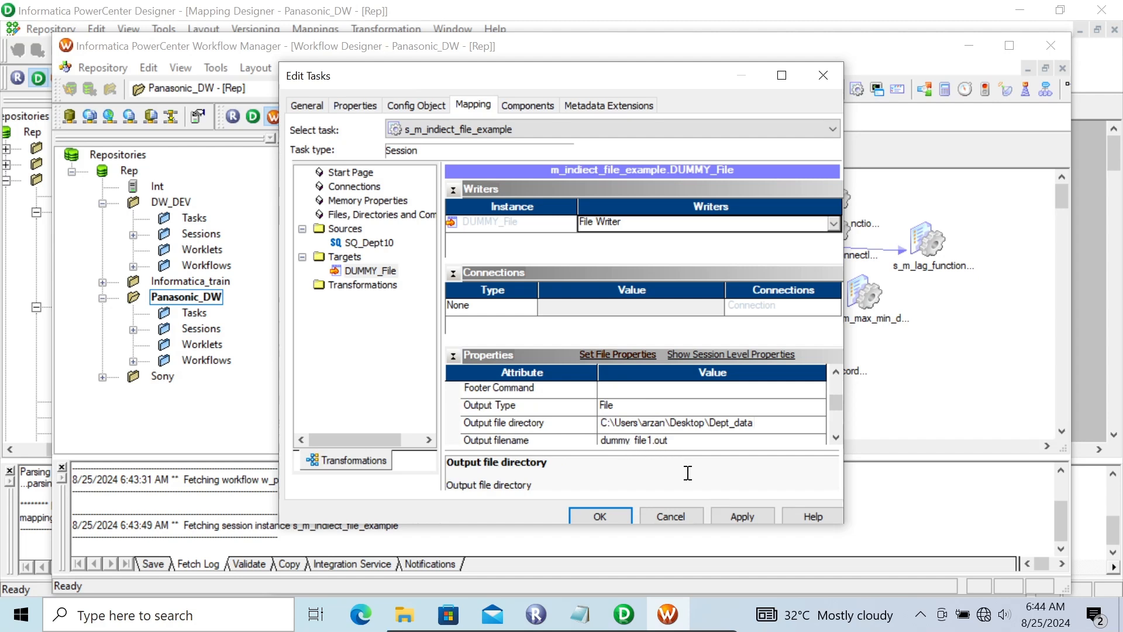
Set the output filename of the DUMMY_File target to deptFile.txt, then apply and accept the session changes.
left_click(671, 441)
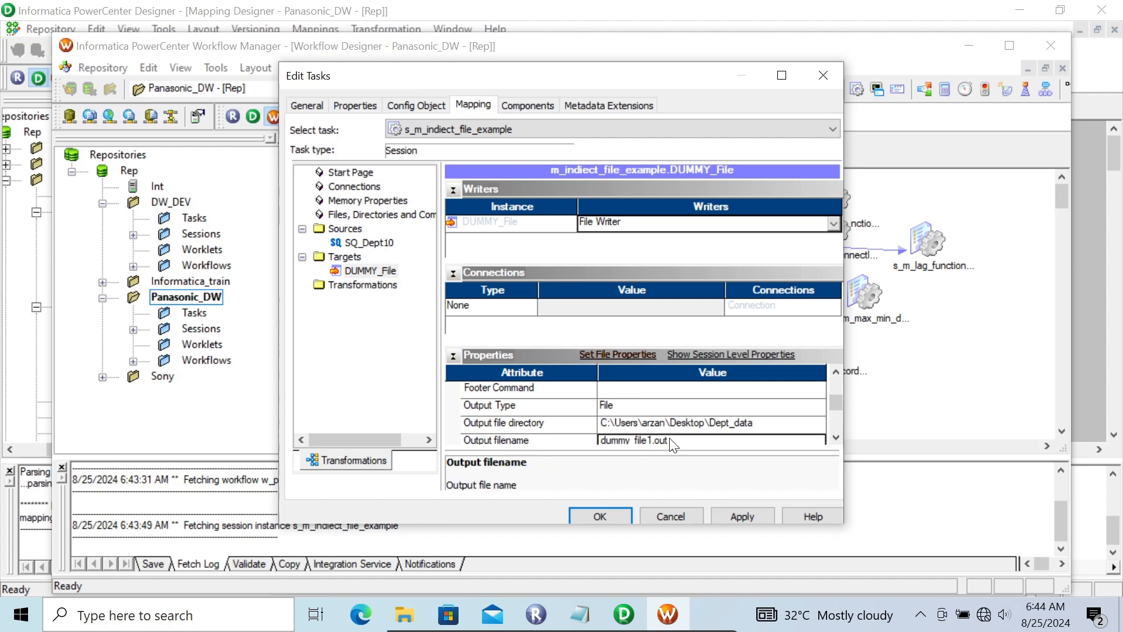
key("Down")
key("Down")
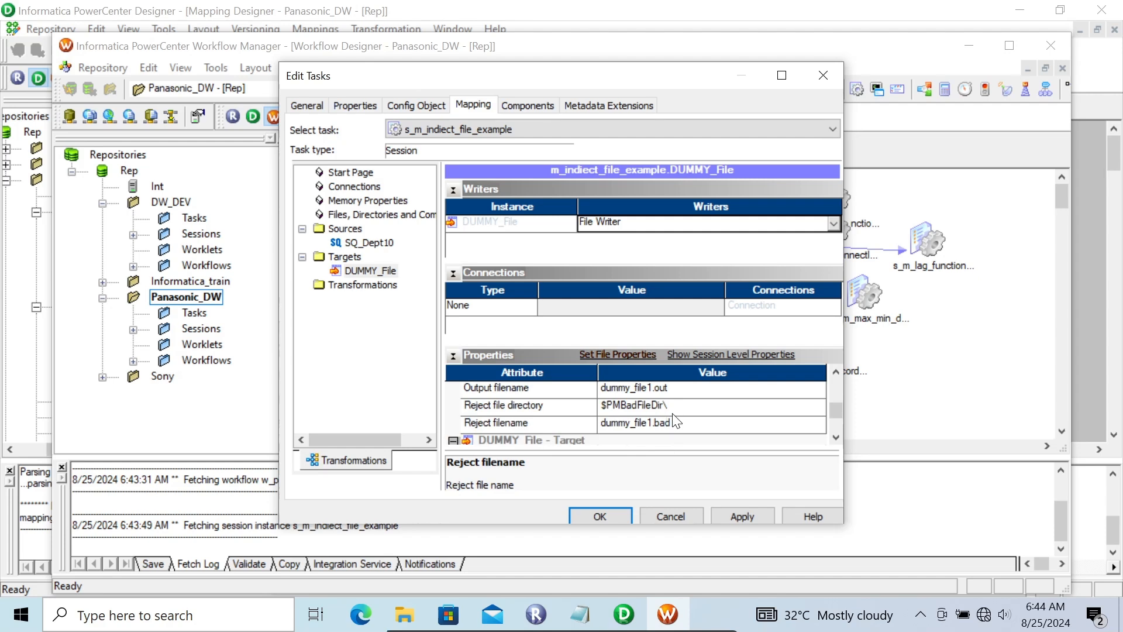
left_click(674, 388)
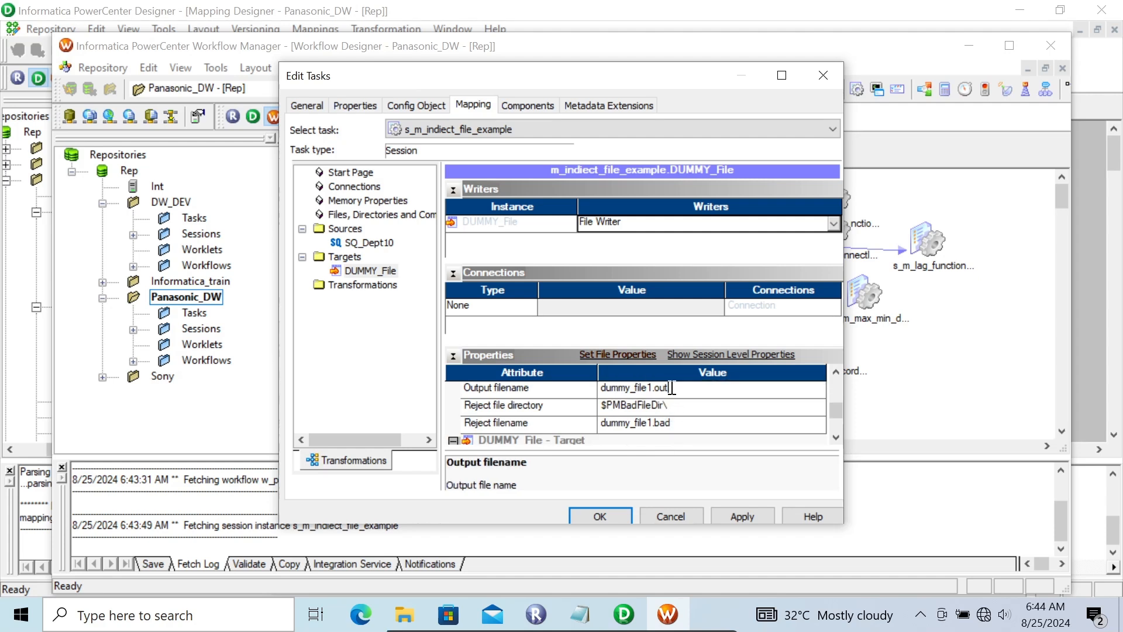
type("de")
left_click(728, 508)
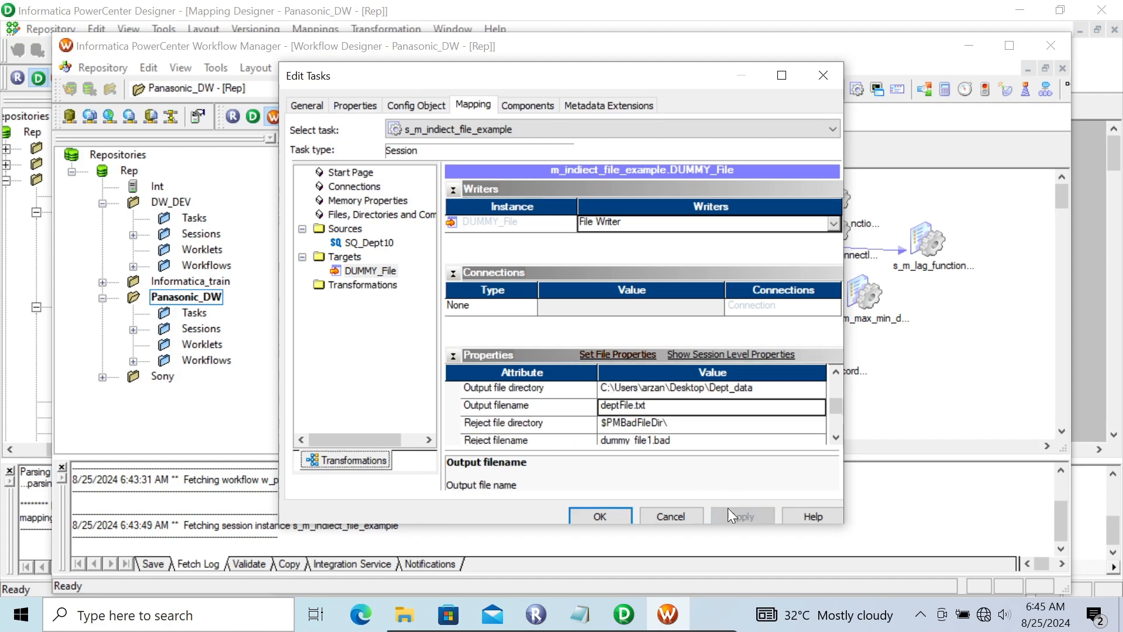
left_click(602, 517)
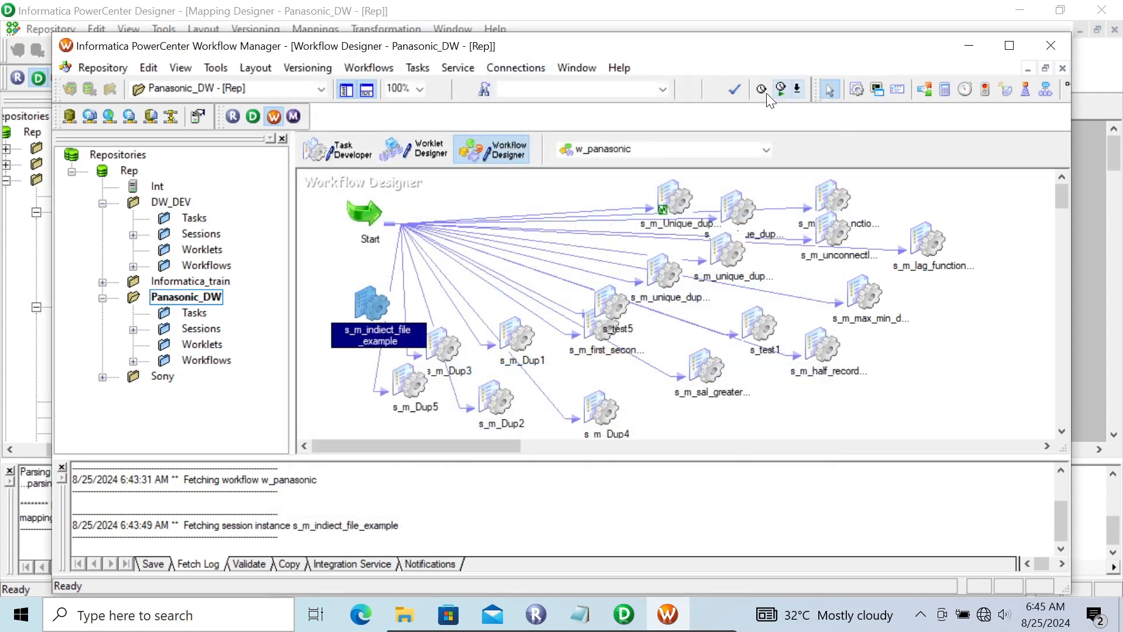
Link the Start task to the s_m_indiect_file_example session and save the w_panasonic workflow.
left_click(424, 67)
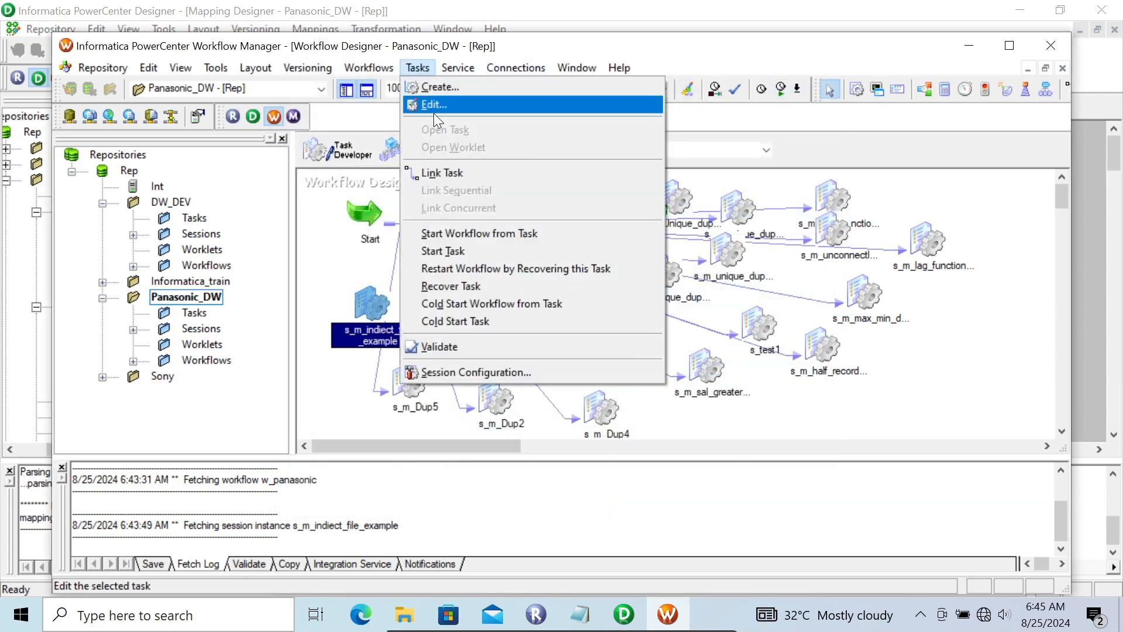
left_click(440, 169)
left_click_drag(363, 239, 357, 300)
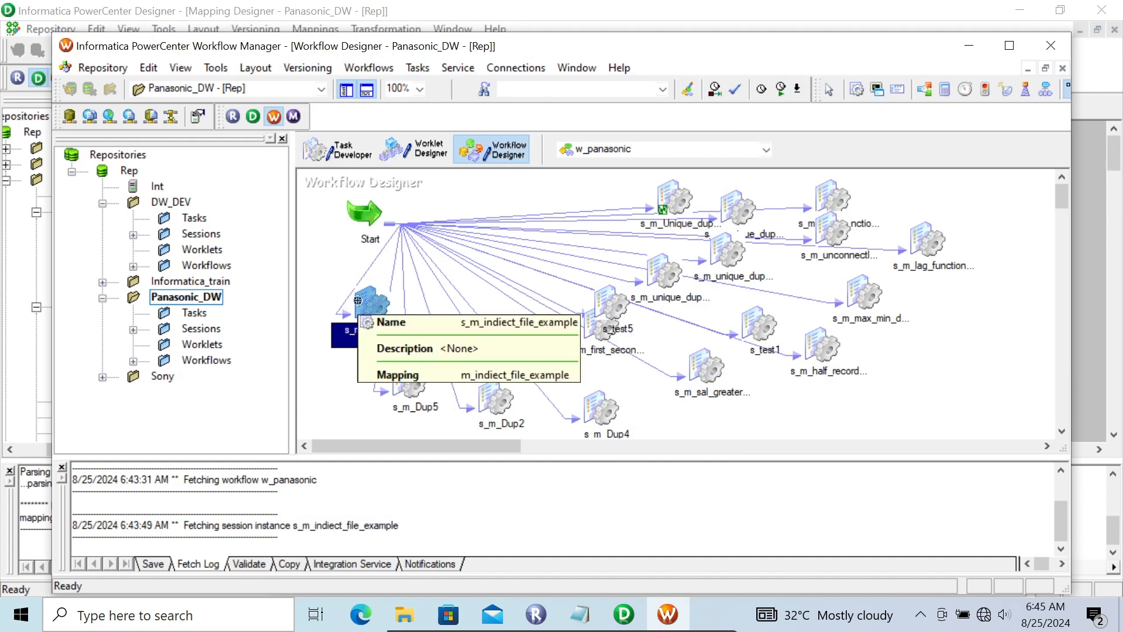
key("ctrl+s")
Run the s_m_indiect_file_example session and display its source/target statistics in Workflow Monitor.
right_click(358, 300)
left_click(416, 462)
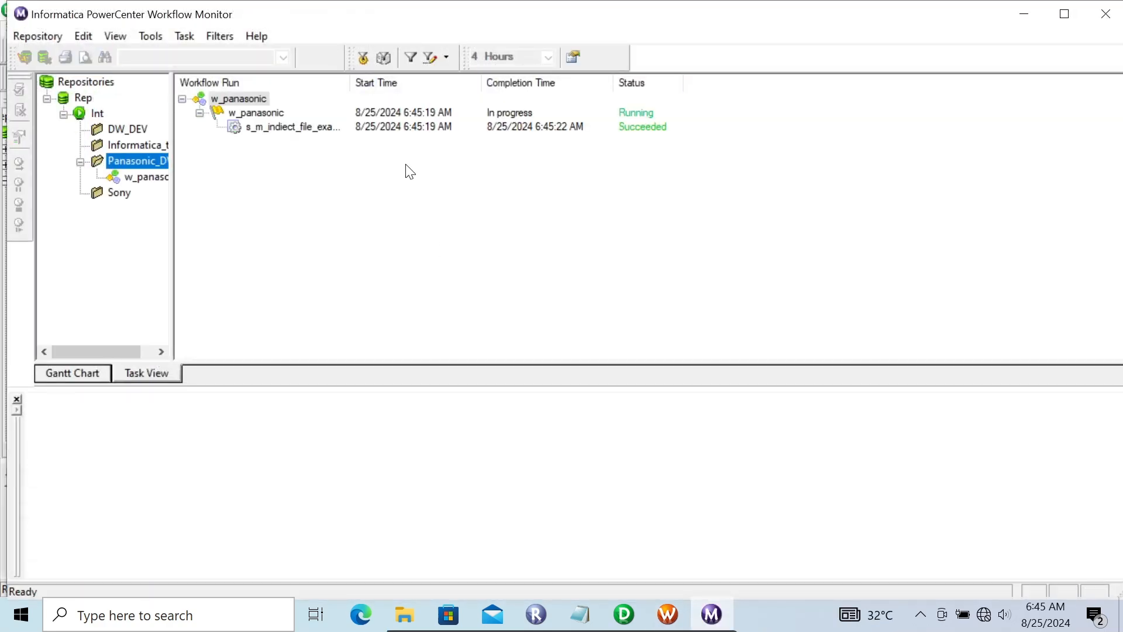
left_click(294, 126)
left_click(34, 420)
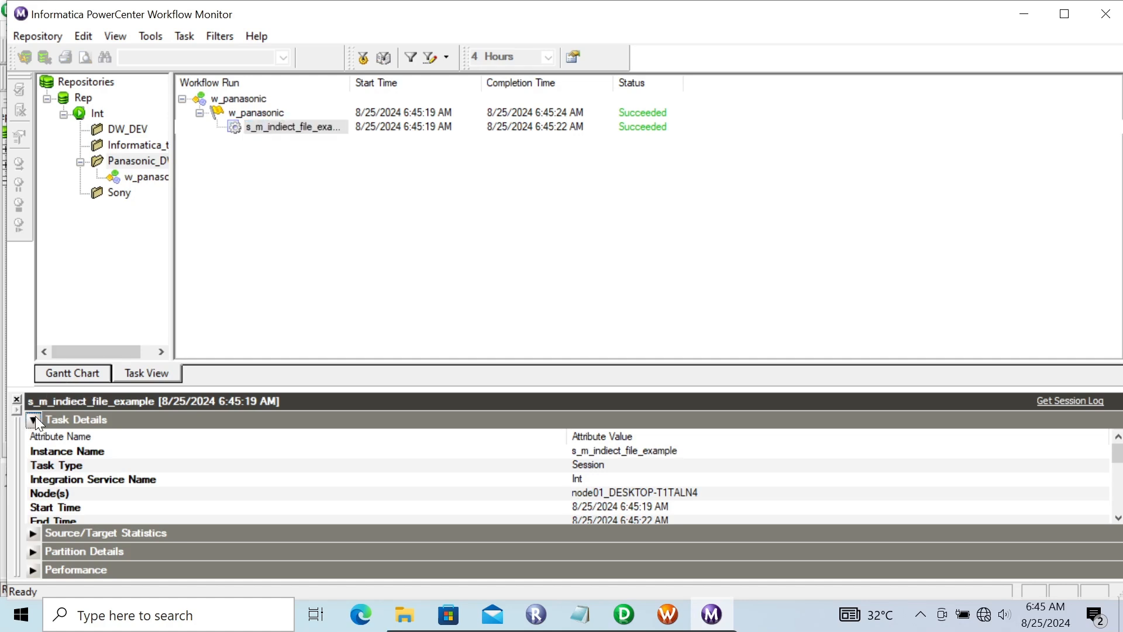
left_click(34, 438)
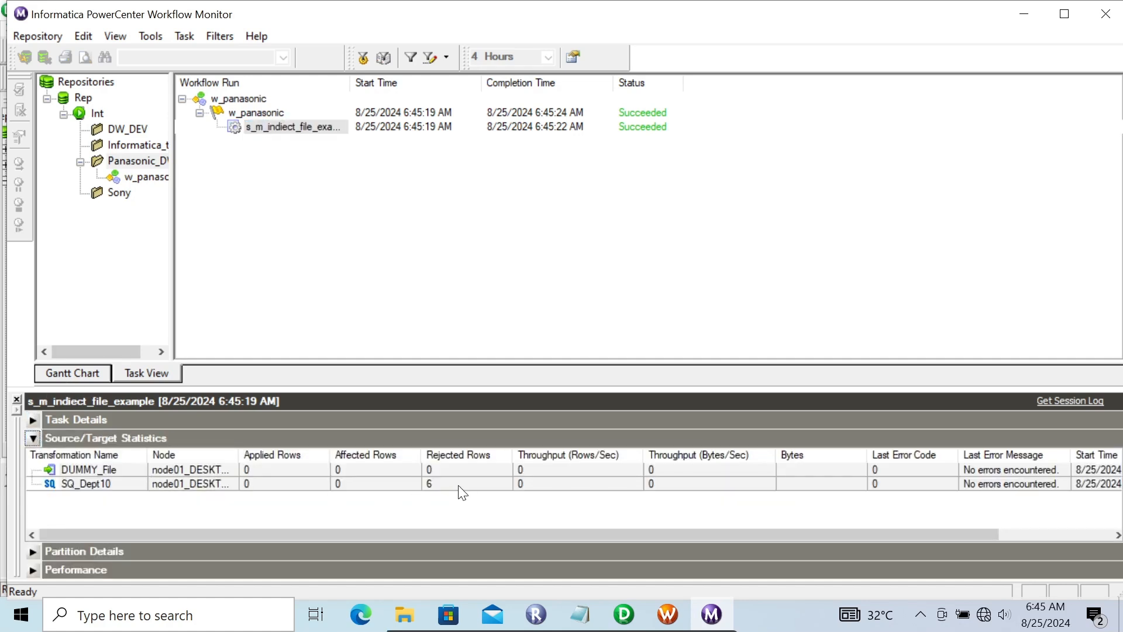
Open the session log of s_m_indiect_file_example and examine the reader messages for the rejected rows.
left_click(263, 123)
right_click(263, 123)
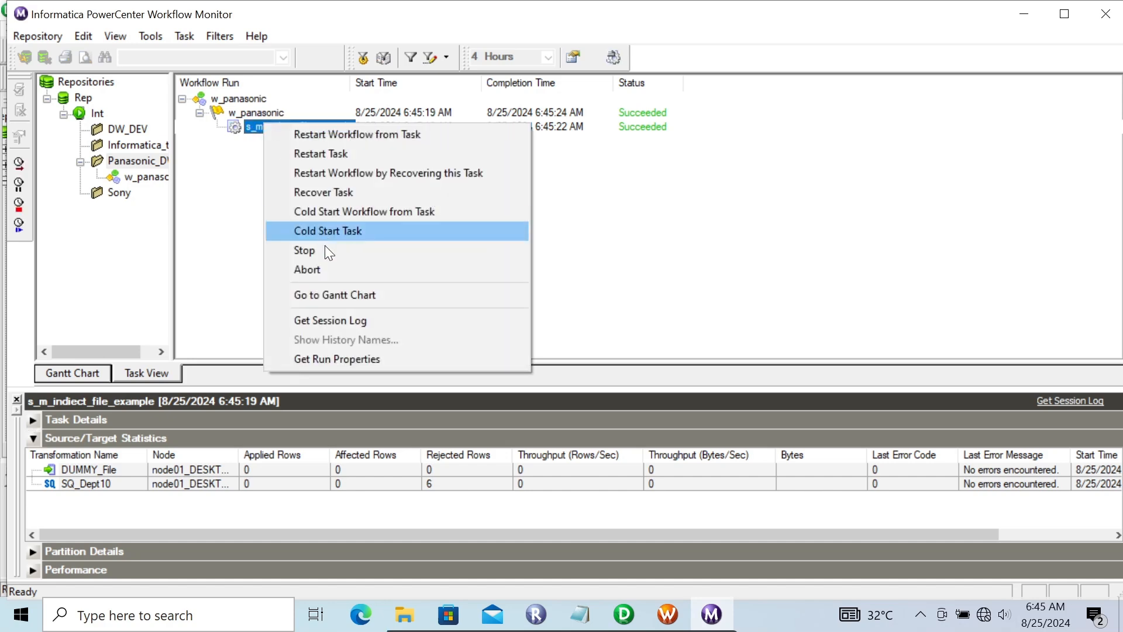
left_click(340, 315)
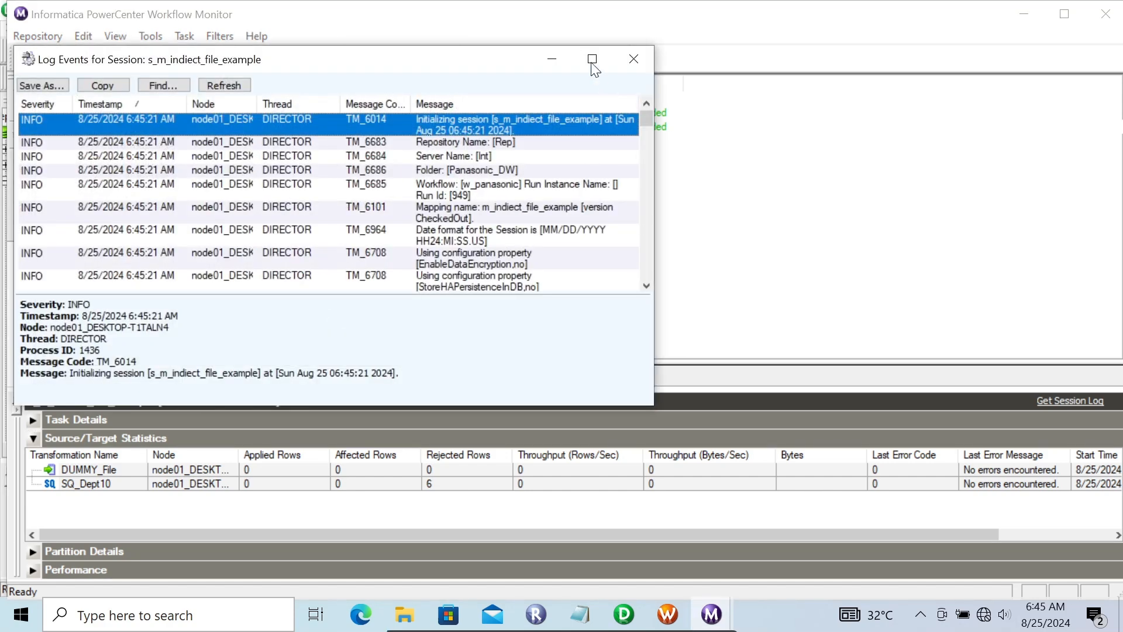
left_click(592, 61)
left_click(483, 311)
key("Down")
key("Down")
key("Down")
key("Down")
key("Down")
key("Down")
key("Down")
key("Down")
key("Down")
key("Down")
key("Down")
key("Down")
key("Down")
key("Down")
key("Down")
key("Down")
key("Down")
key("Down")
key("Down")
key("Down")
key("Down")
key("Down")
key("Down")
key("Down")
key("Down")
key("Down")
key("Down")
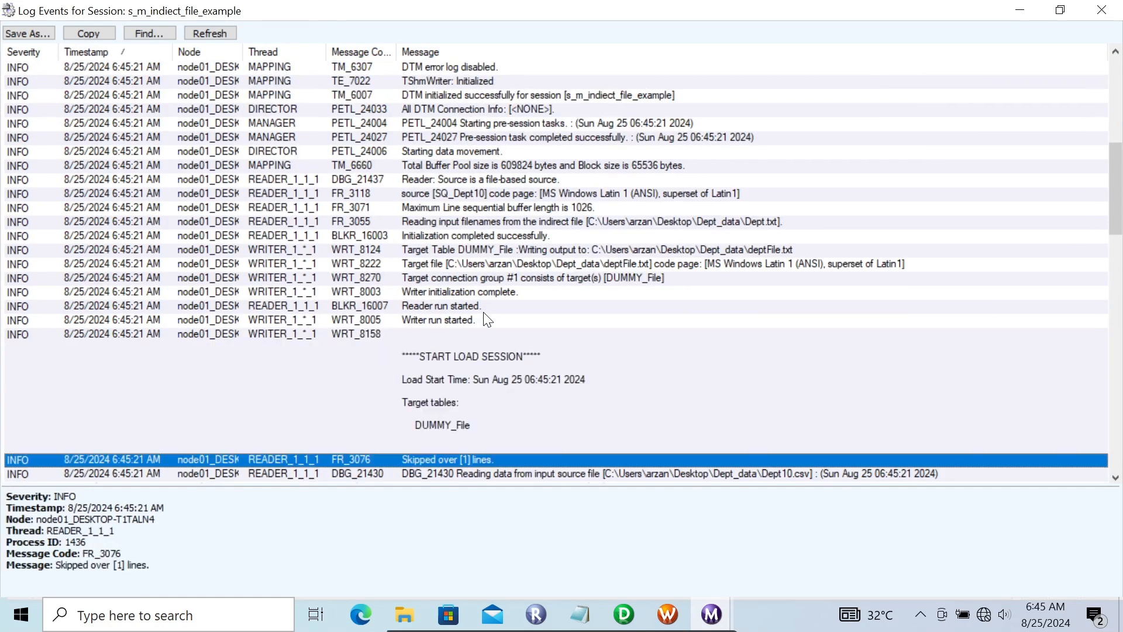
key("Up")
key("Up")
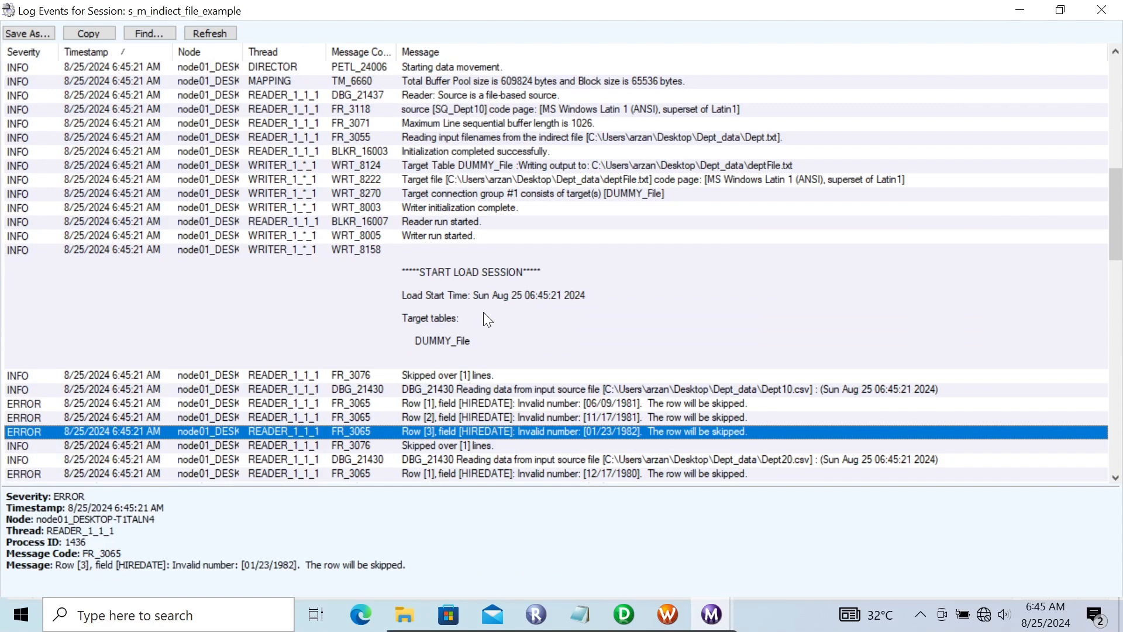
key("Up")
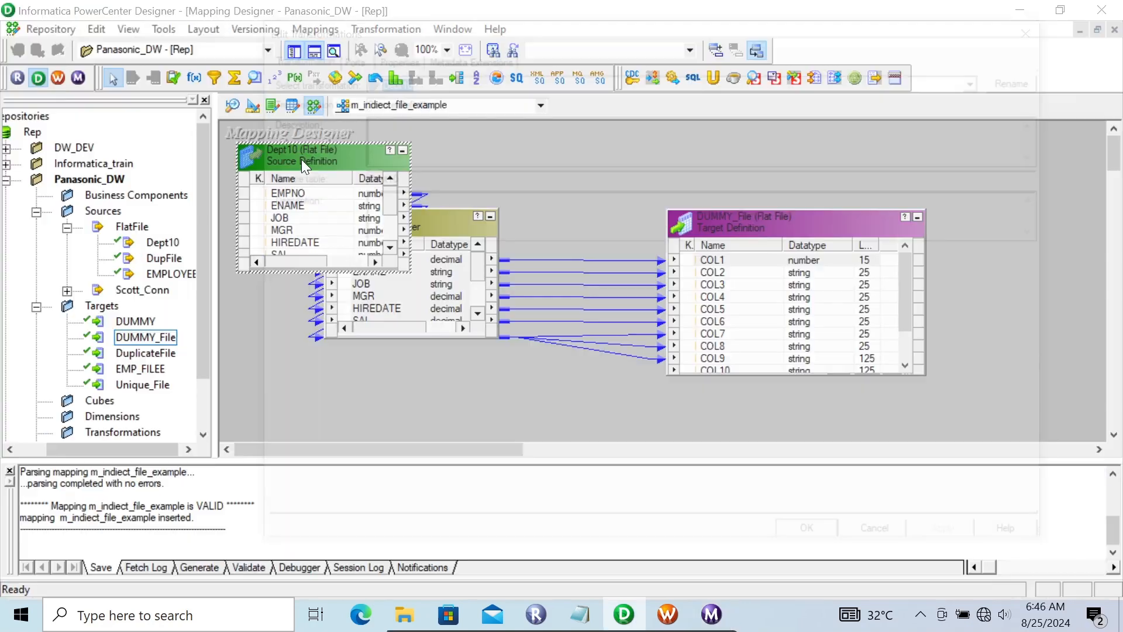
In PowerCenter Designer, check the port datatypes of the Dept10 source definition in the mapping.
double_click(300, 159)
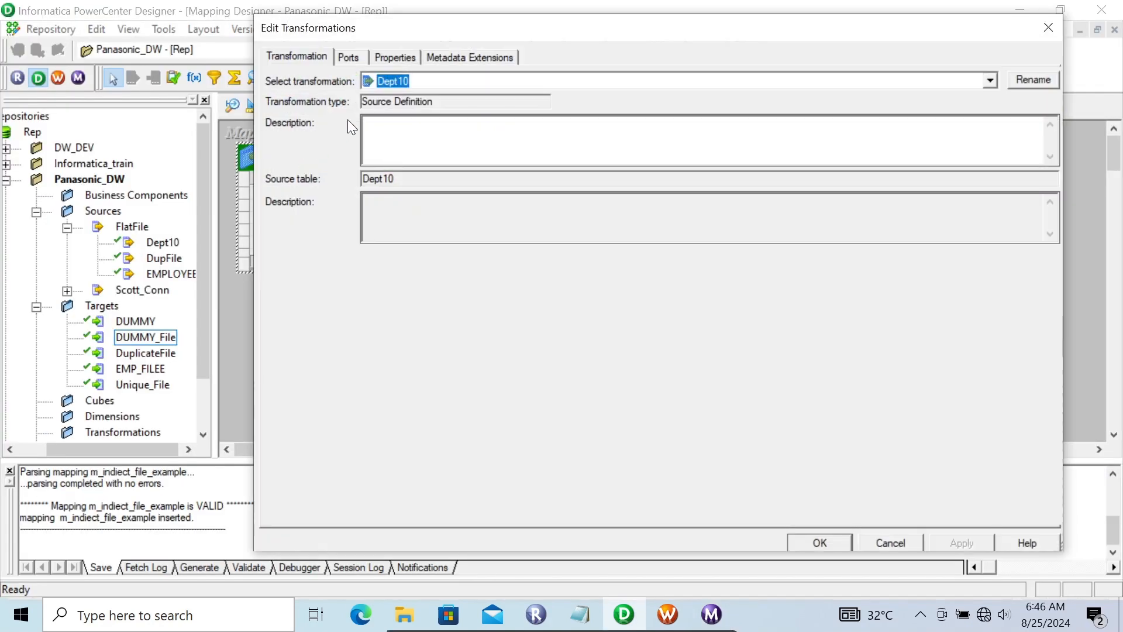
left_click(347, 58)
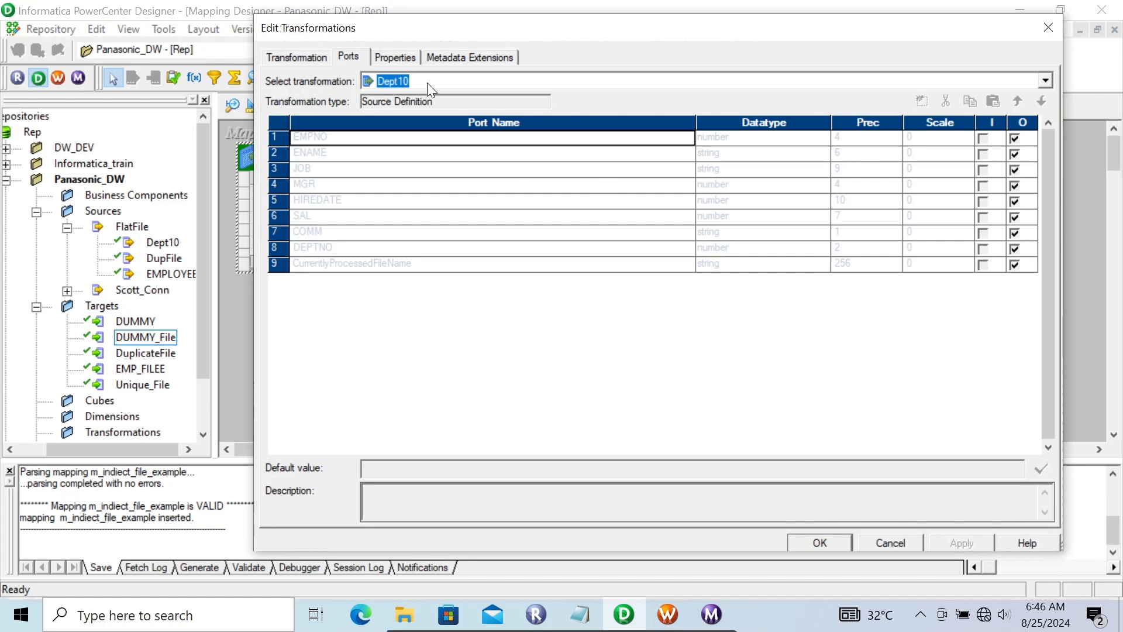
left_click(814, 536)
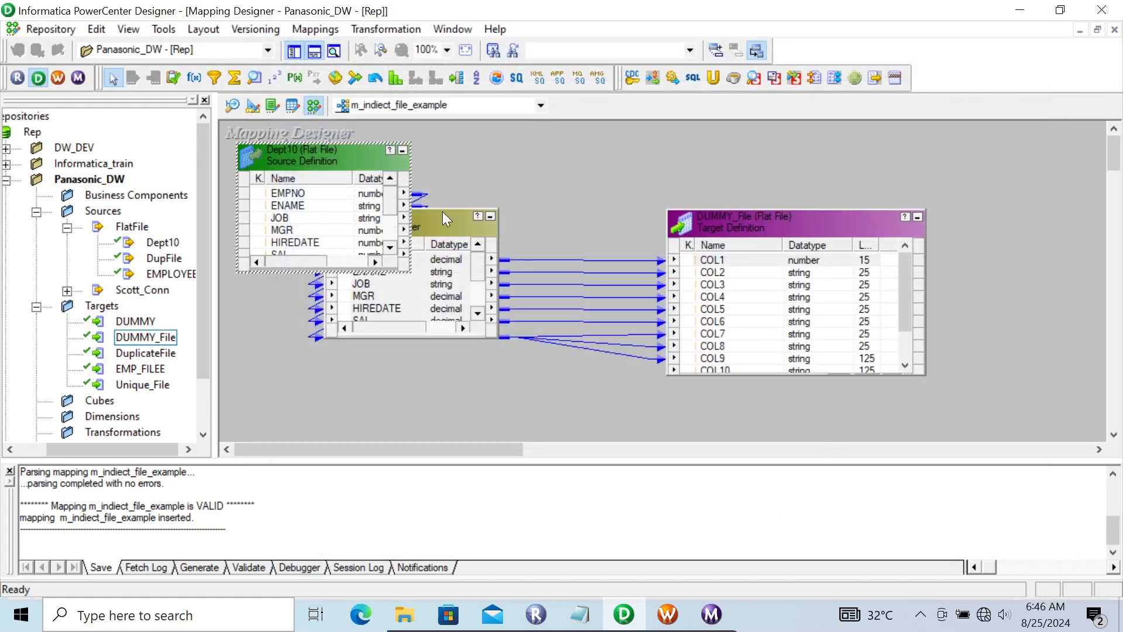
In the Source Analyzer, set the HIREDATE column of the Dept10 flat file to datetime and save the change.
left_click(232, 105)
double_click(290, 134)
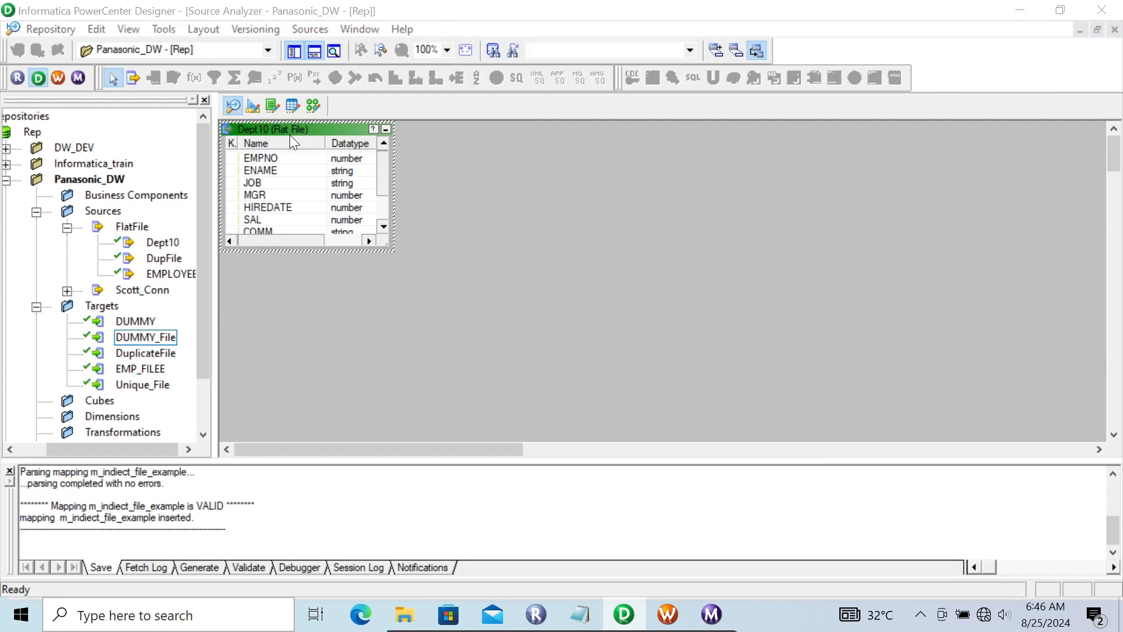
left_click(311, 58)
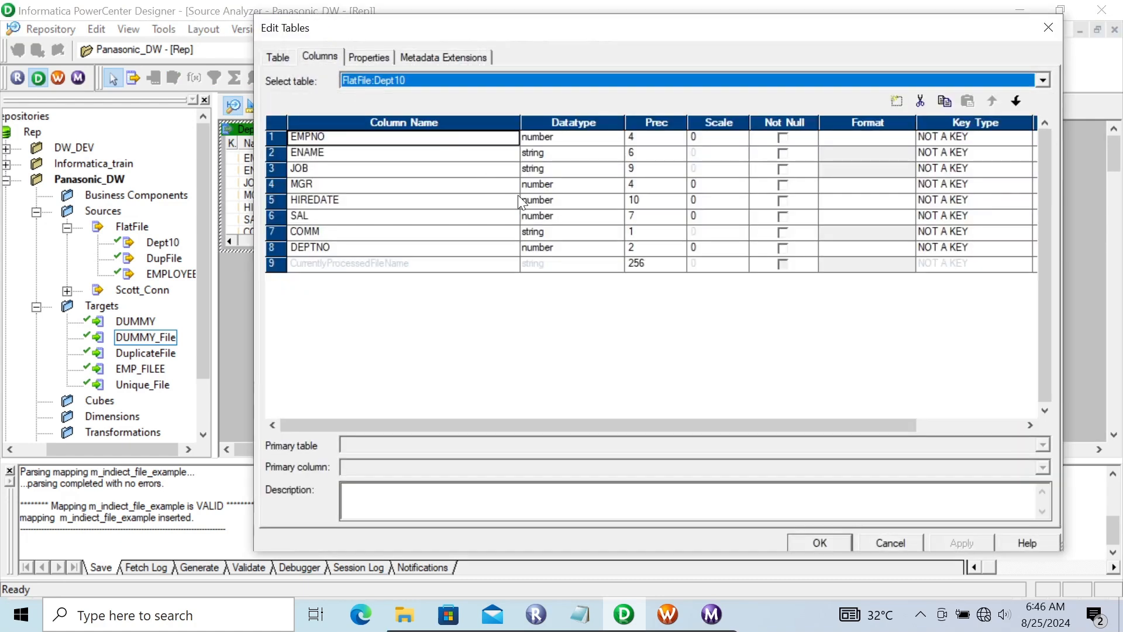
left_click(554, 203)
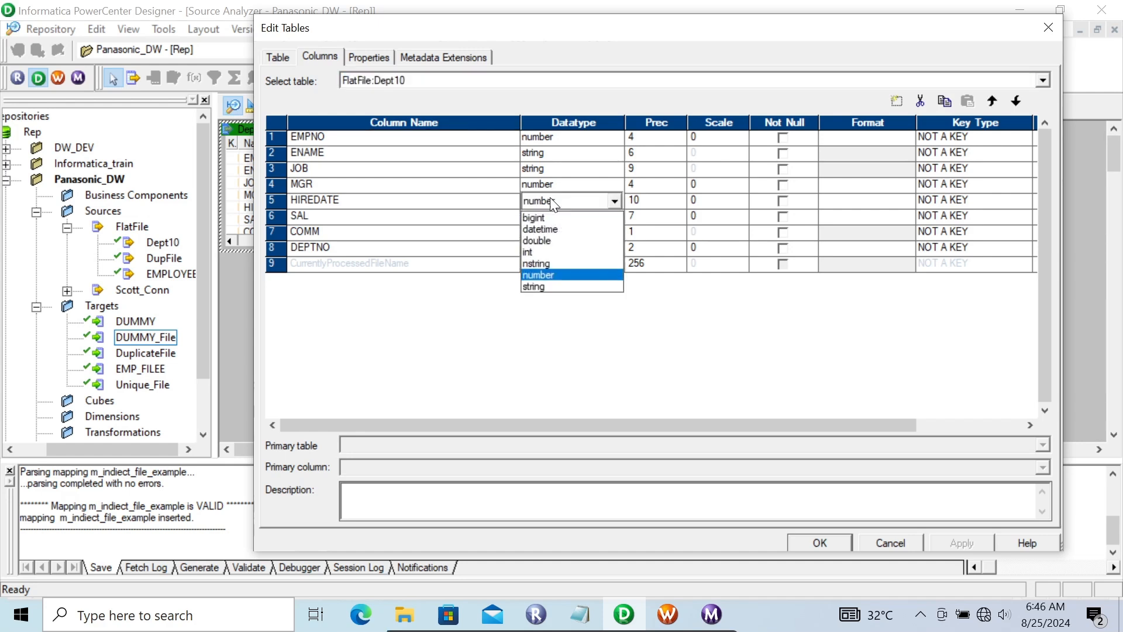
left_click(552, 229)
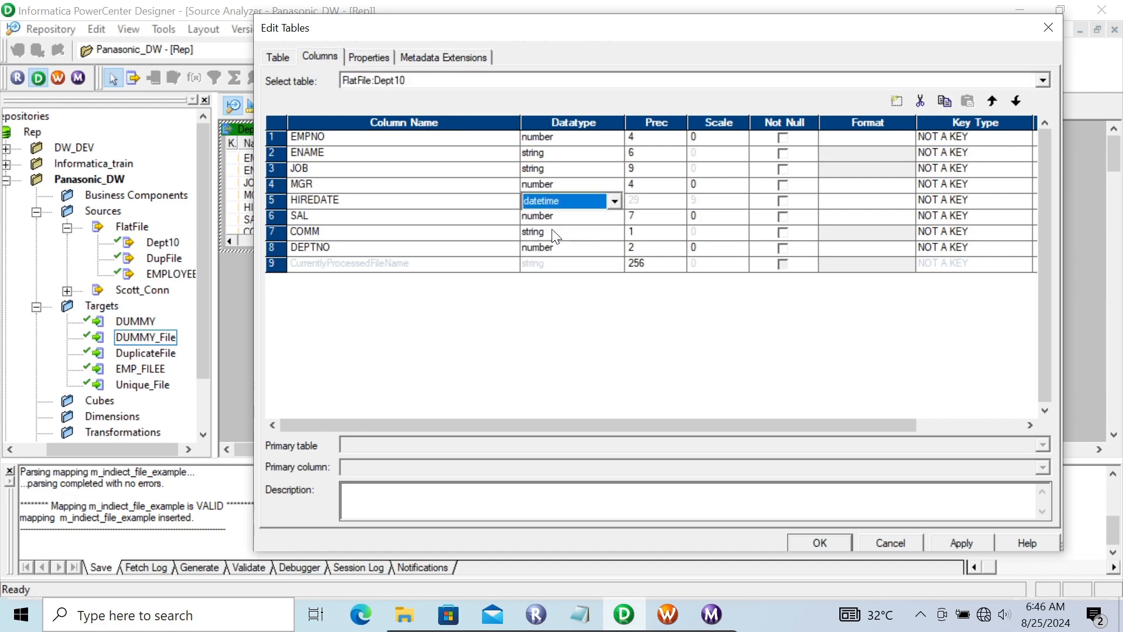
left_click(963, 540)
left_click(821, 540)
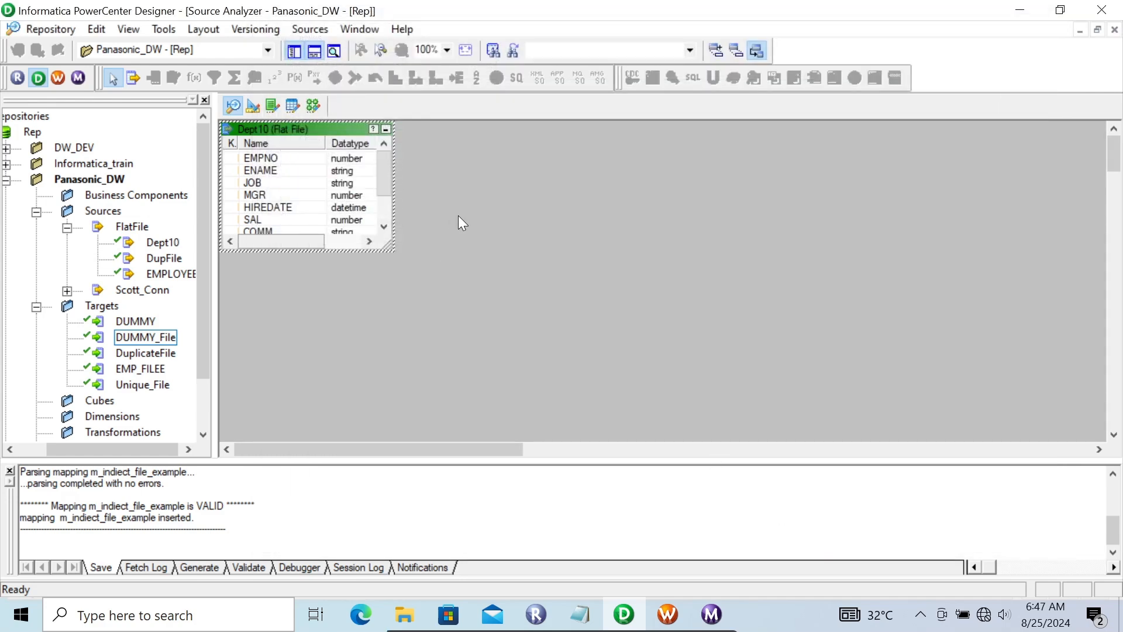
key("ctrl+s")
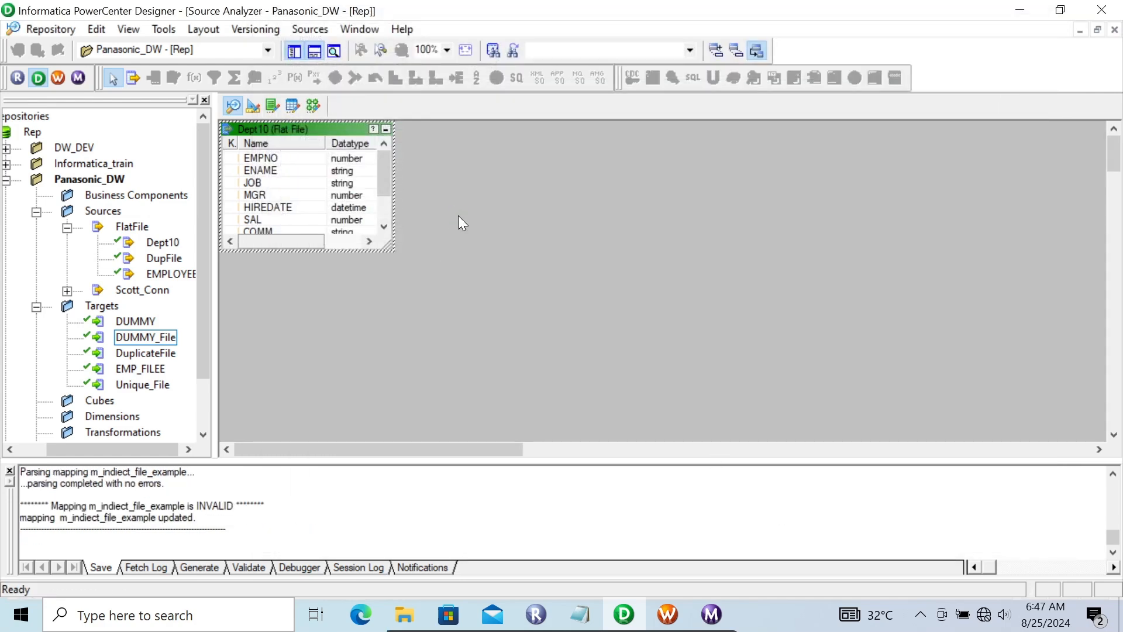
In the m_indiect_file_example mapping, set the HIREDATE port of SQ_Dept10 to date/time and save the mapping.
left_click(314, 105)
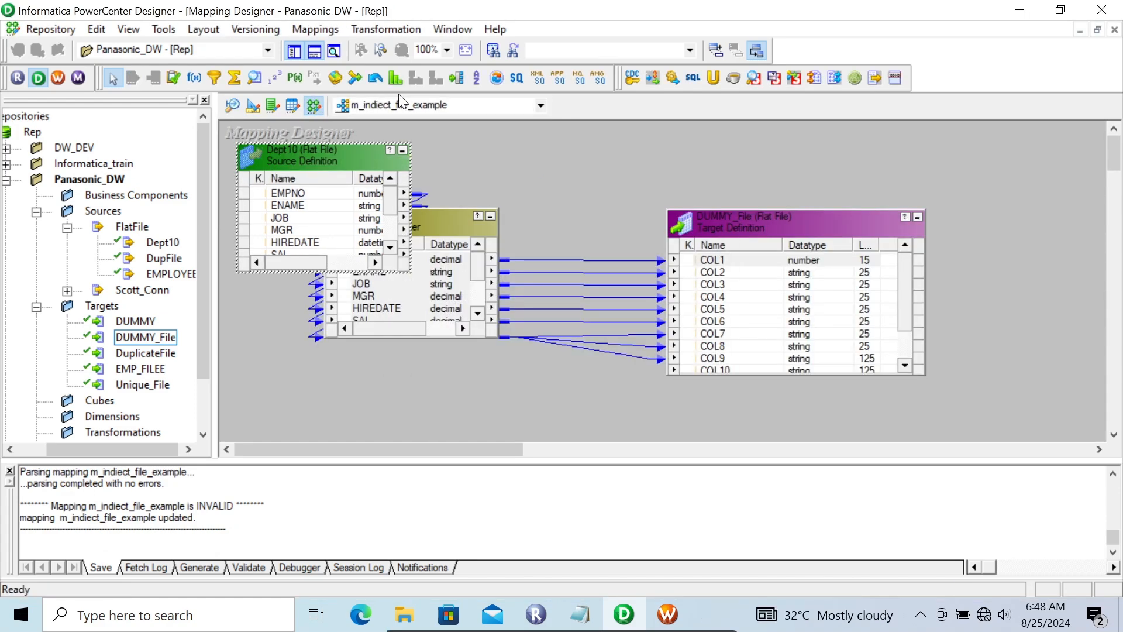
double_click(421, 218)
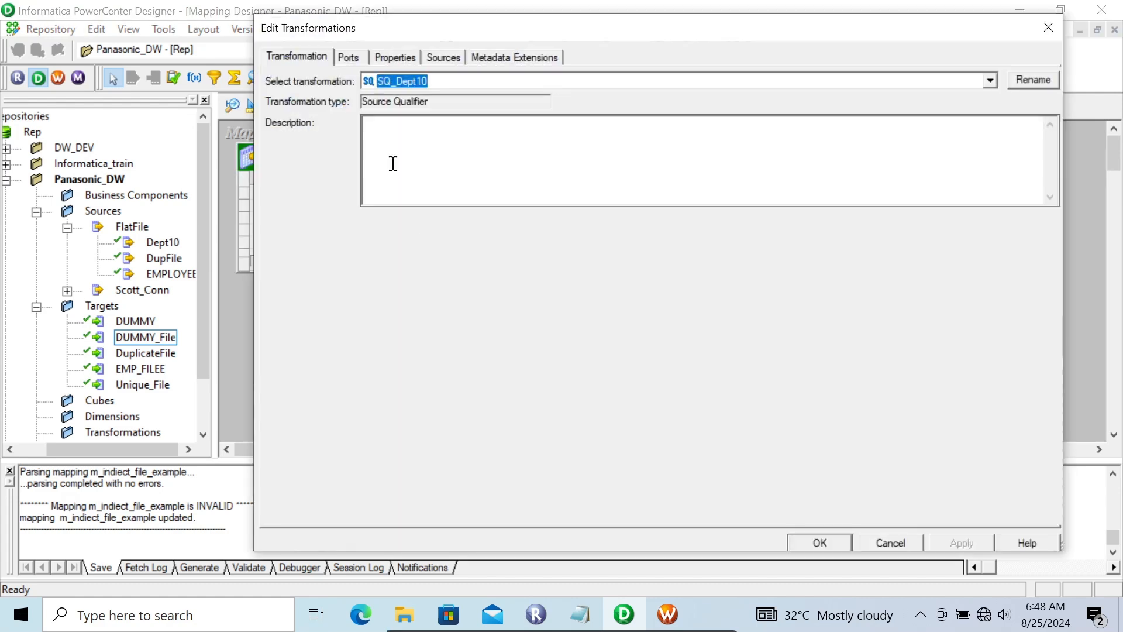
left_click(350, 55)
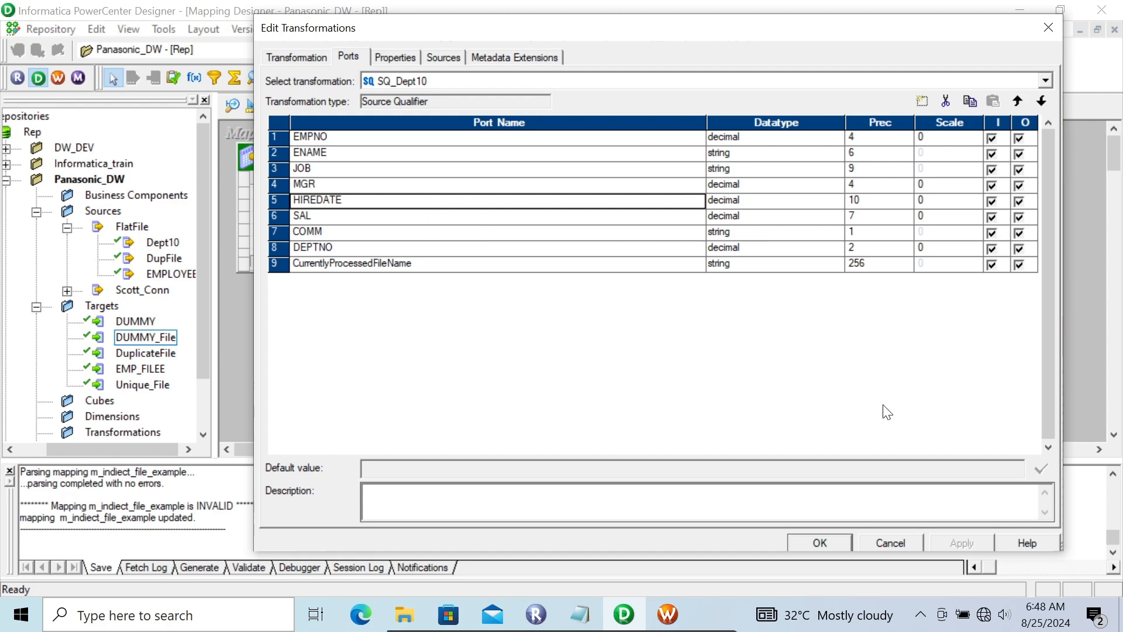
left_click(766, 191)
left_click(767, 192)
left_click(753, 203)
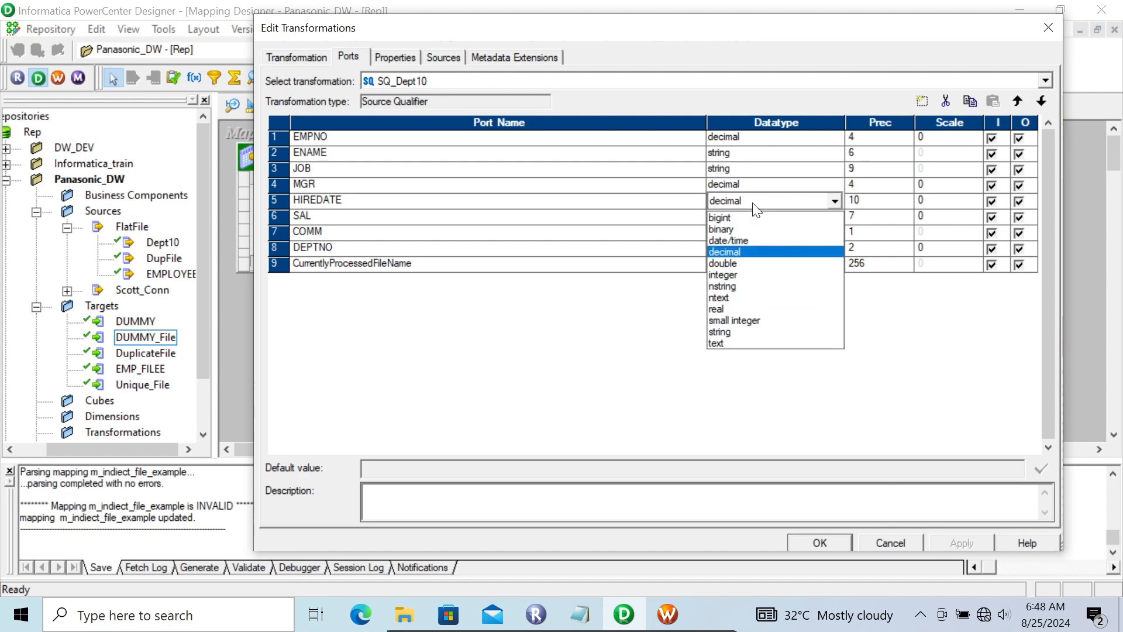
left_click(739, 237)
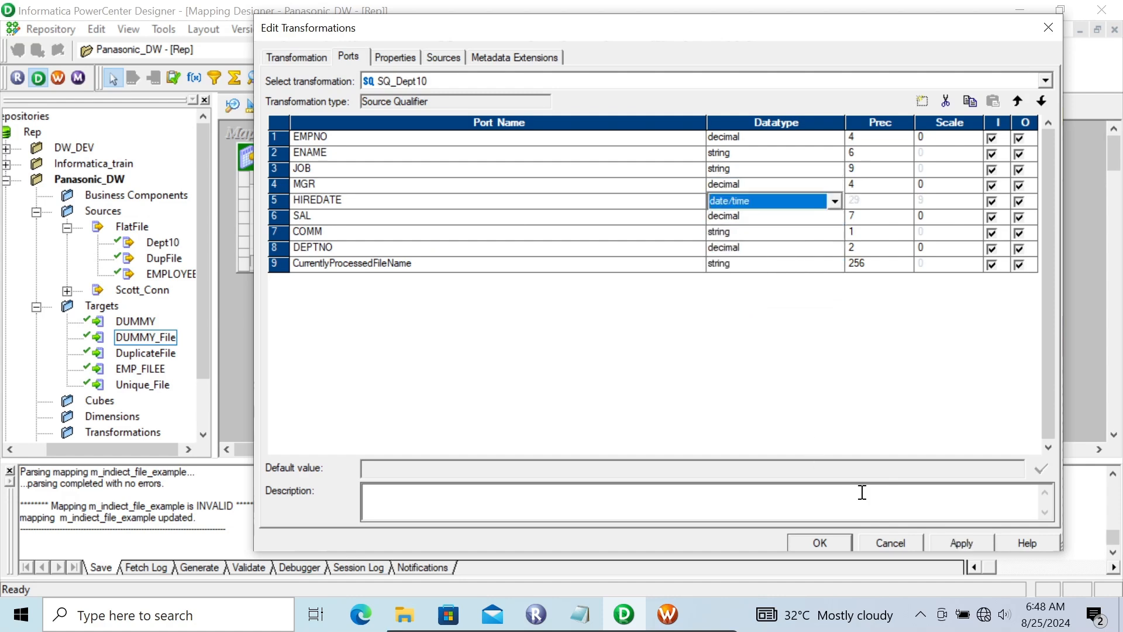
left_click(962, 541)
left_click(819, 540)
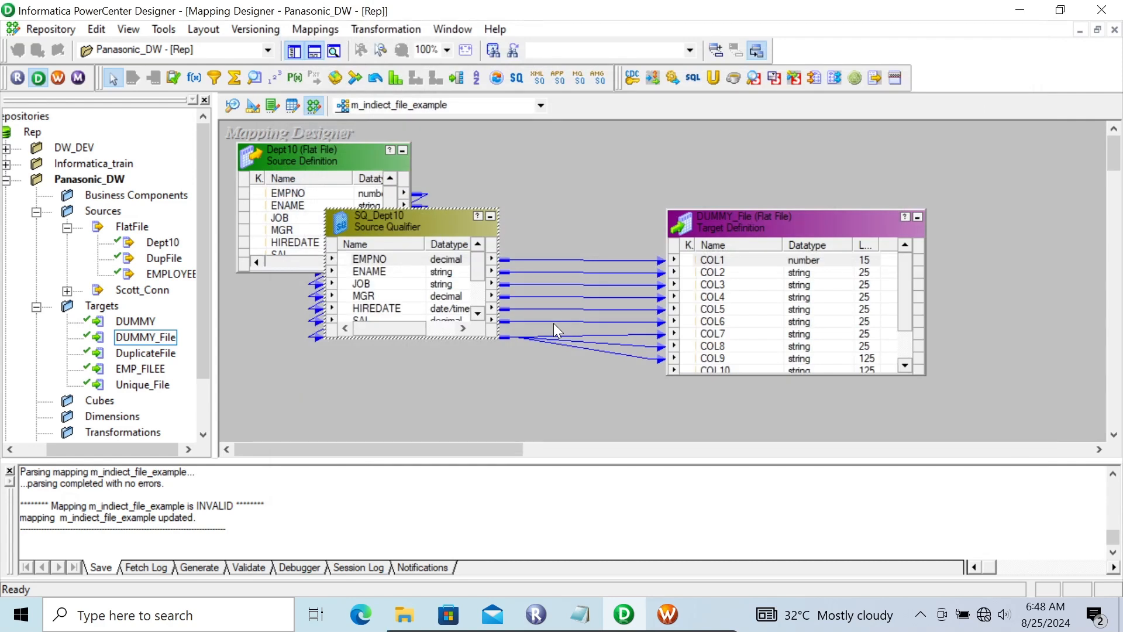
key("ctrl+s")
Validate the m_indiect_file_example mapping.
left_click(381, 242)
left_click(427, 224)
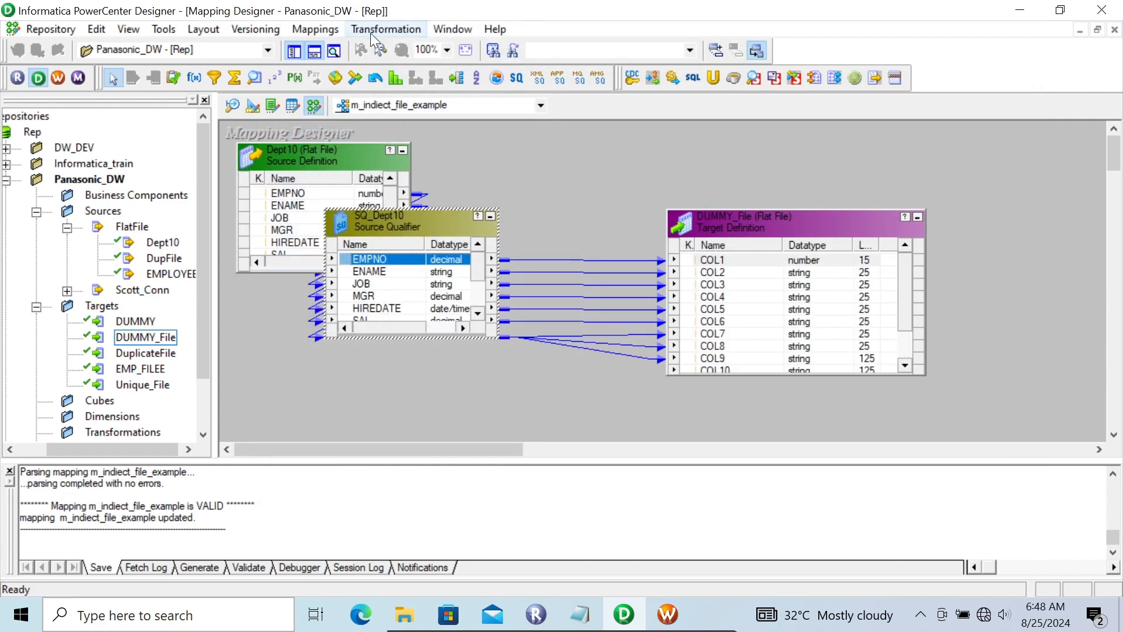
left_click(324, 33)
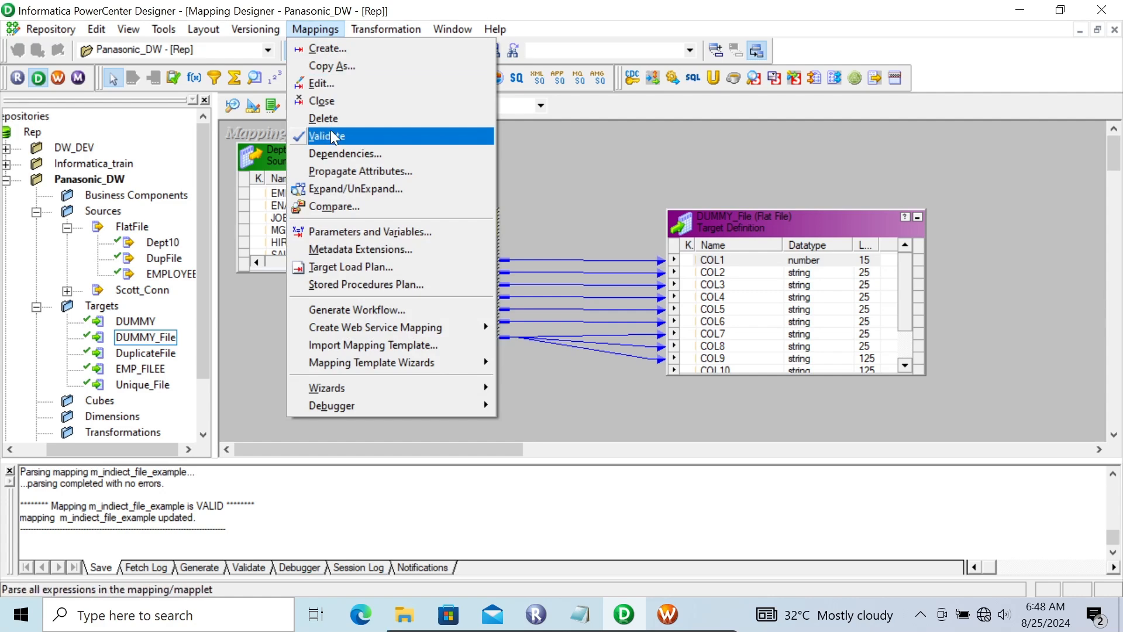
left_click(331, 130)
In Workflow Manager, refresh the mapping of the s_m_indiect_file_example session and save the workflow.
left_click(667, 615)
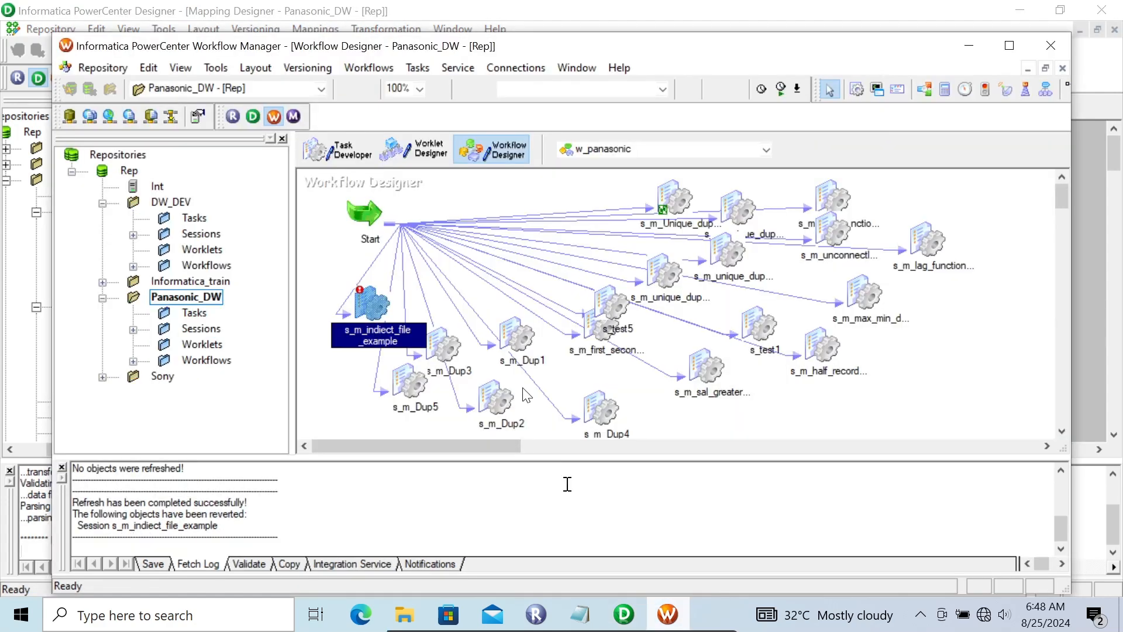
right_click(363, 312)
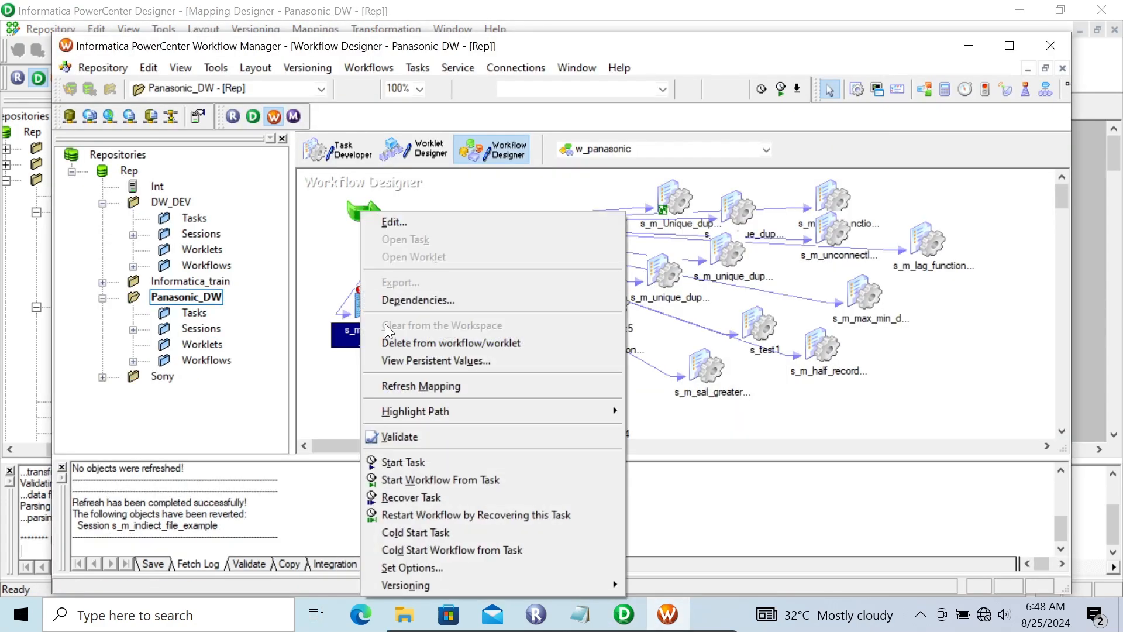
left_click(407, 385)
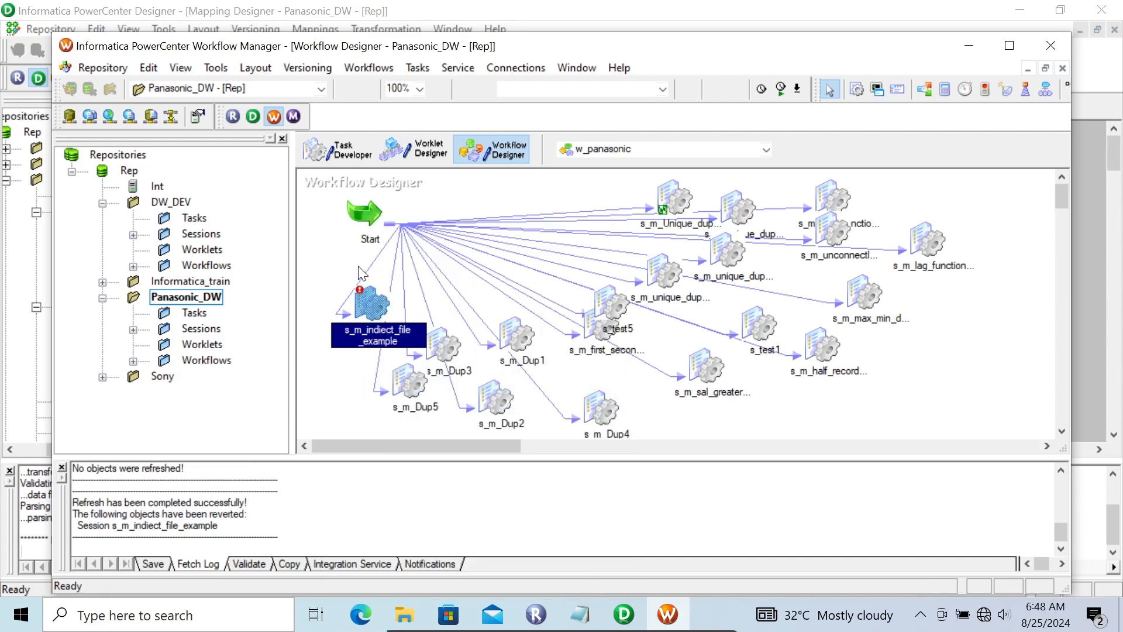
key("ctrl+s")
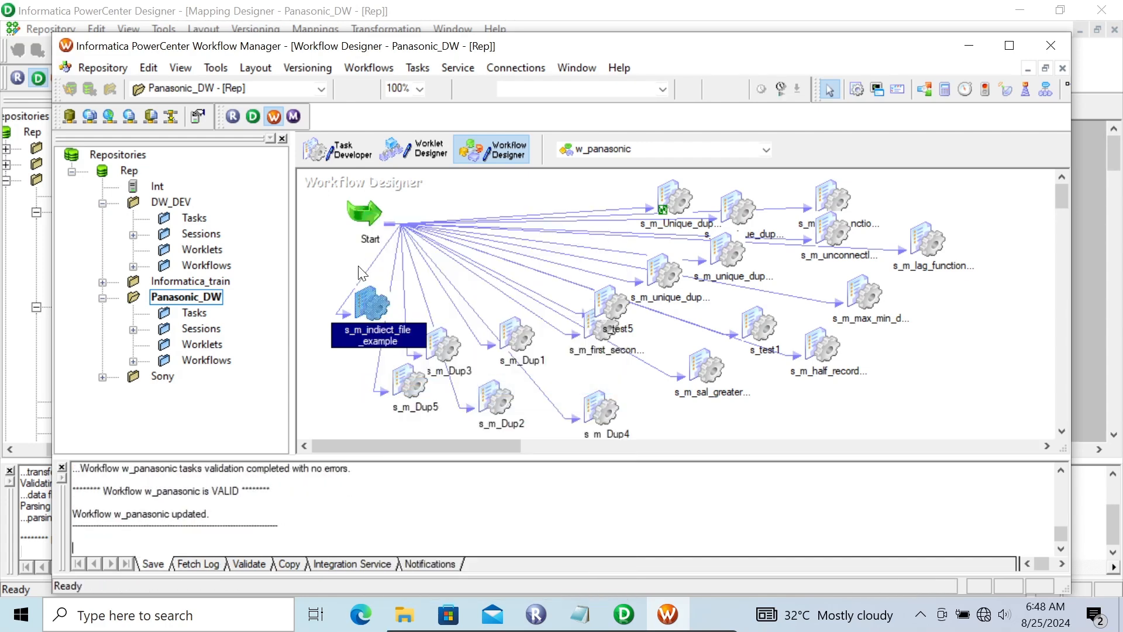
Run the s_m_indiect_file_example task and show its source/target statistics in Workflow Monitor.
right_click(375, 306)
left_click(438, 460)
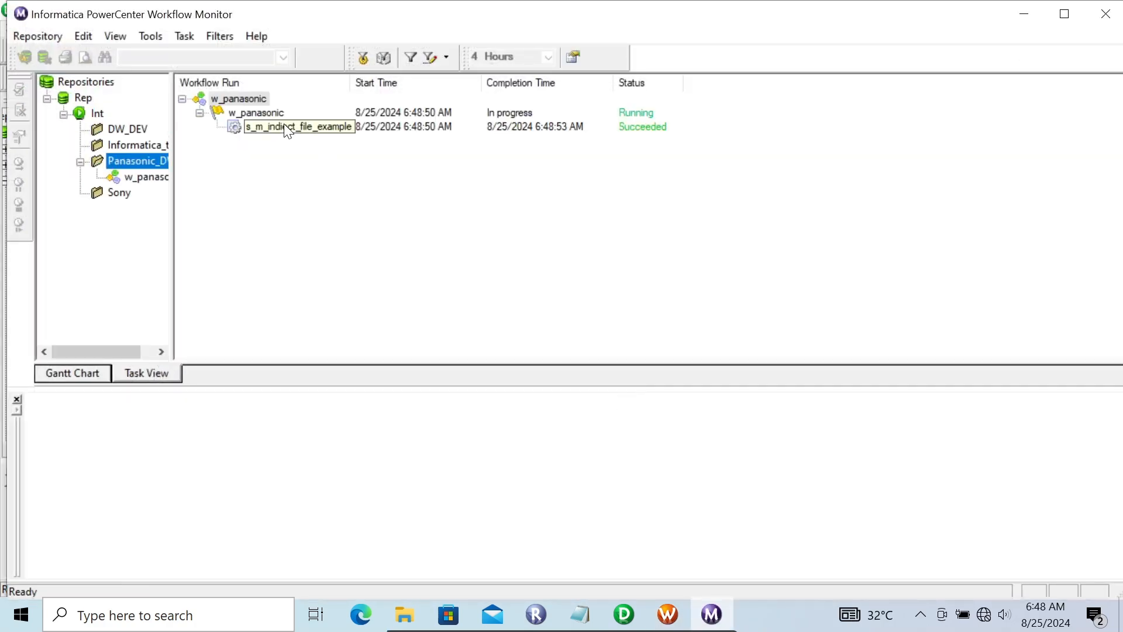
left_click(285, 126)
left_click(32, 419)
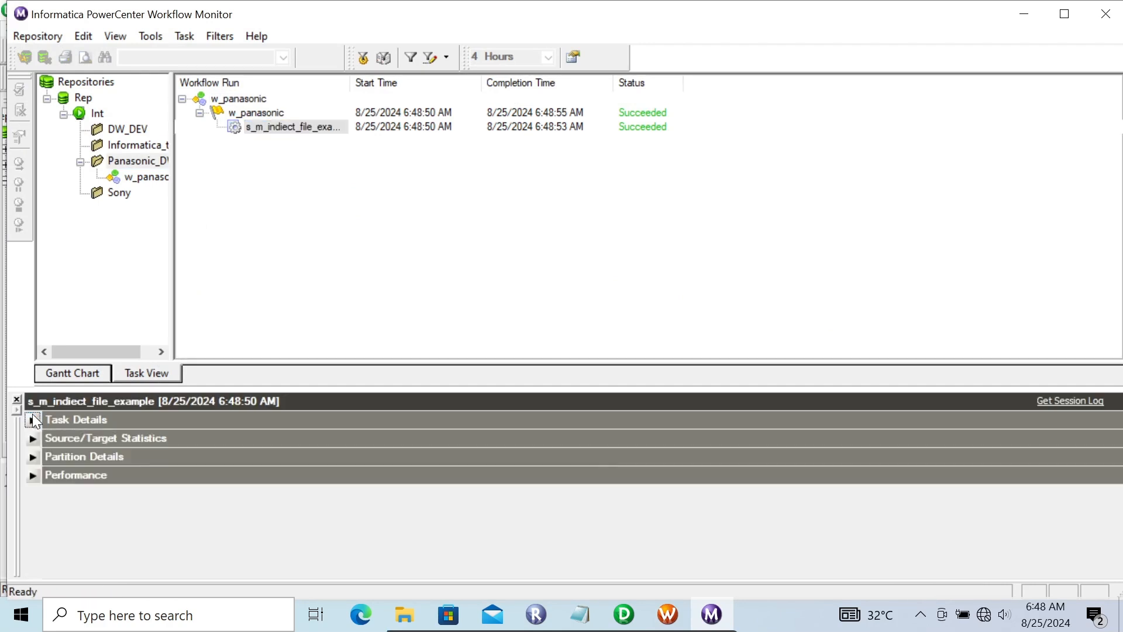
left_click(34, 437)
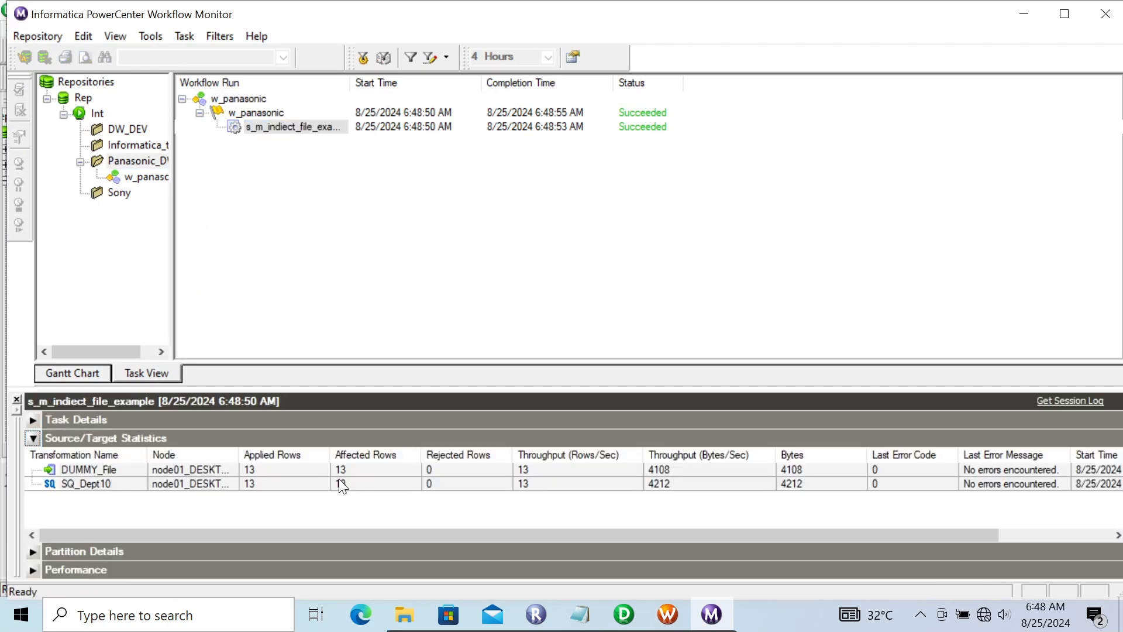
Open the deptFile text document from the Dept_data folder on the desktop in a maximized Notepad window.
left_click(1024, 14)
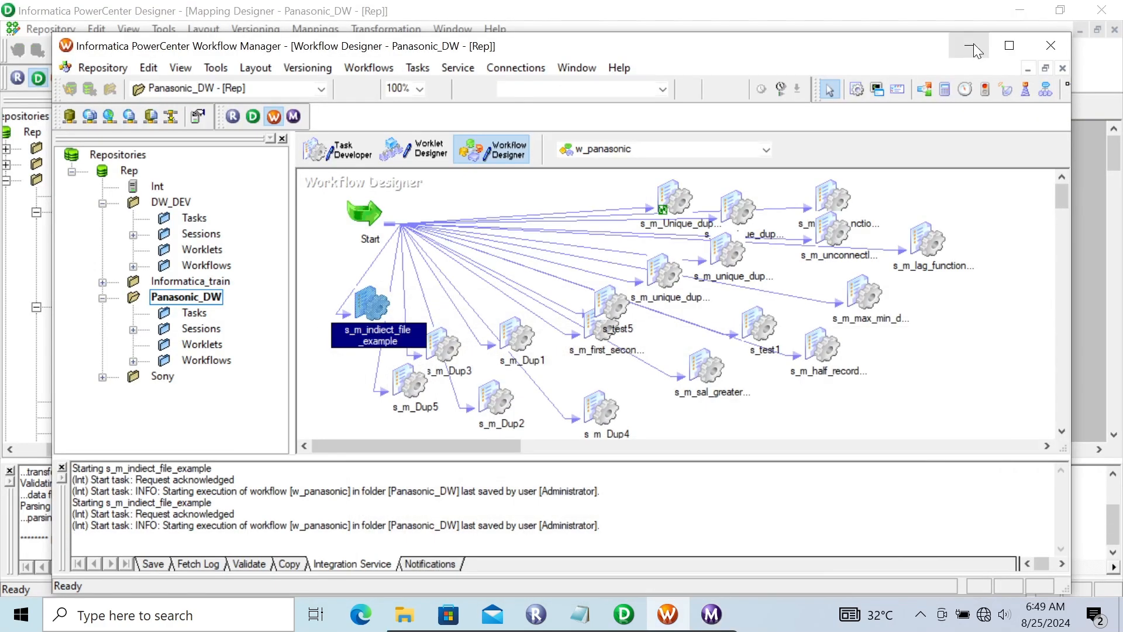
left_click(969, 46)
left_click(1018, 12)
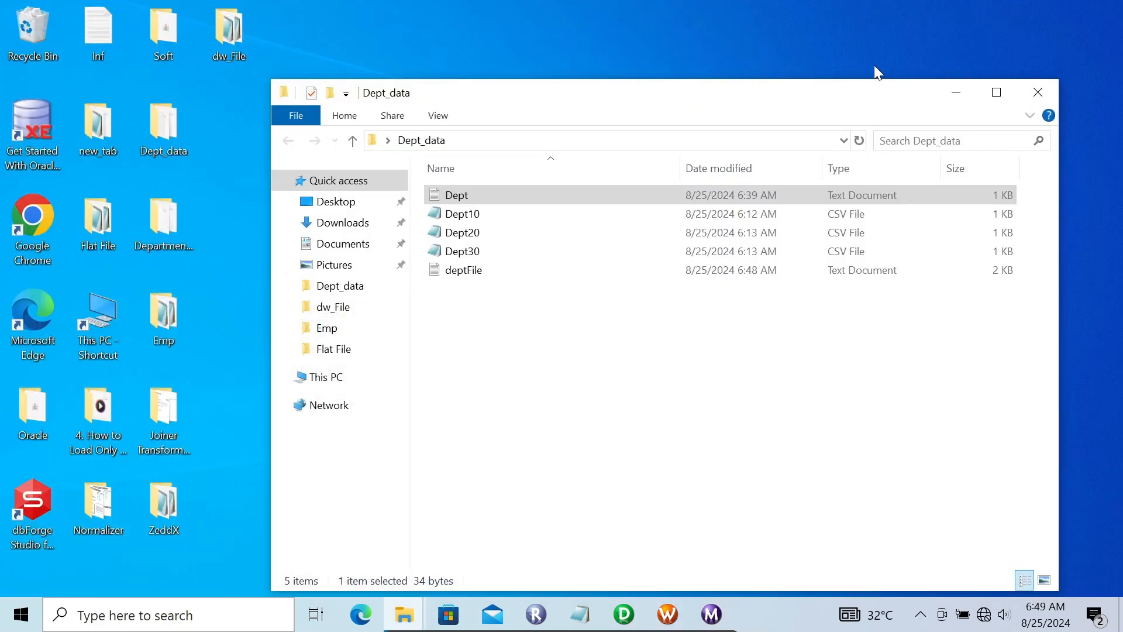
left_click(967, 95)
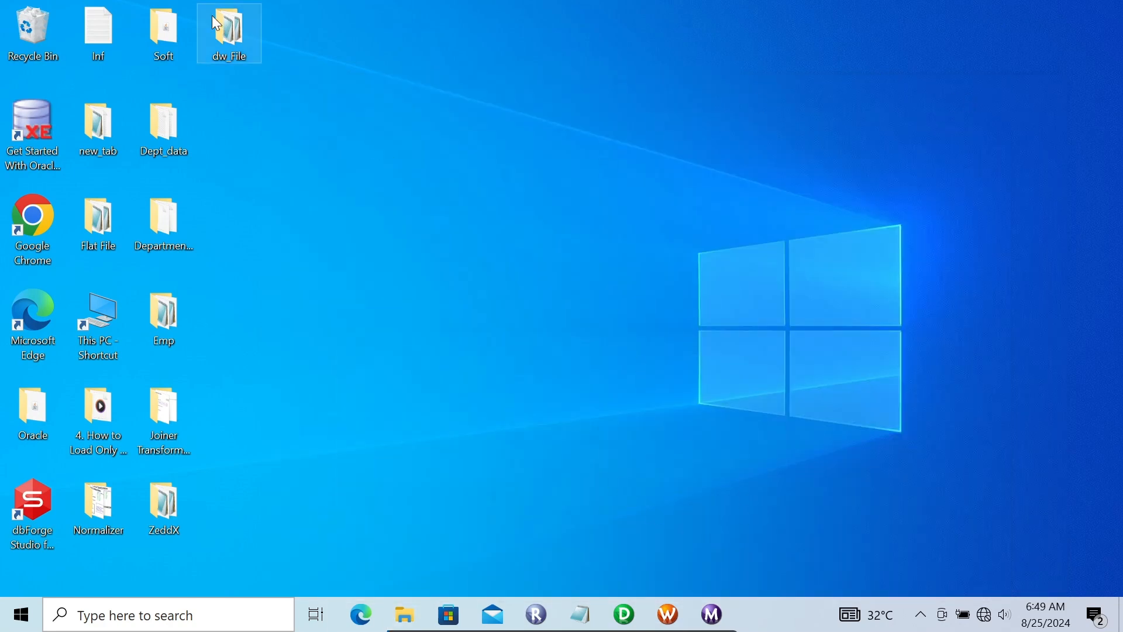
double_click(176, 117)
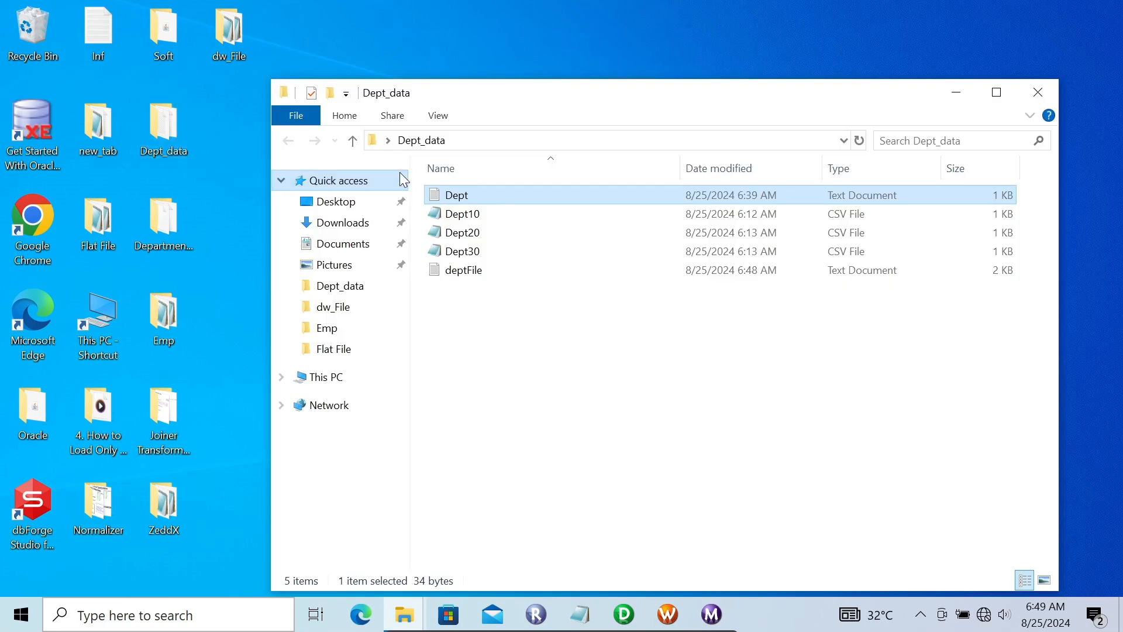
double_click(467, 270)
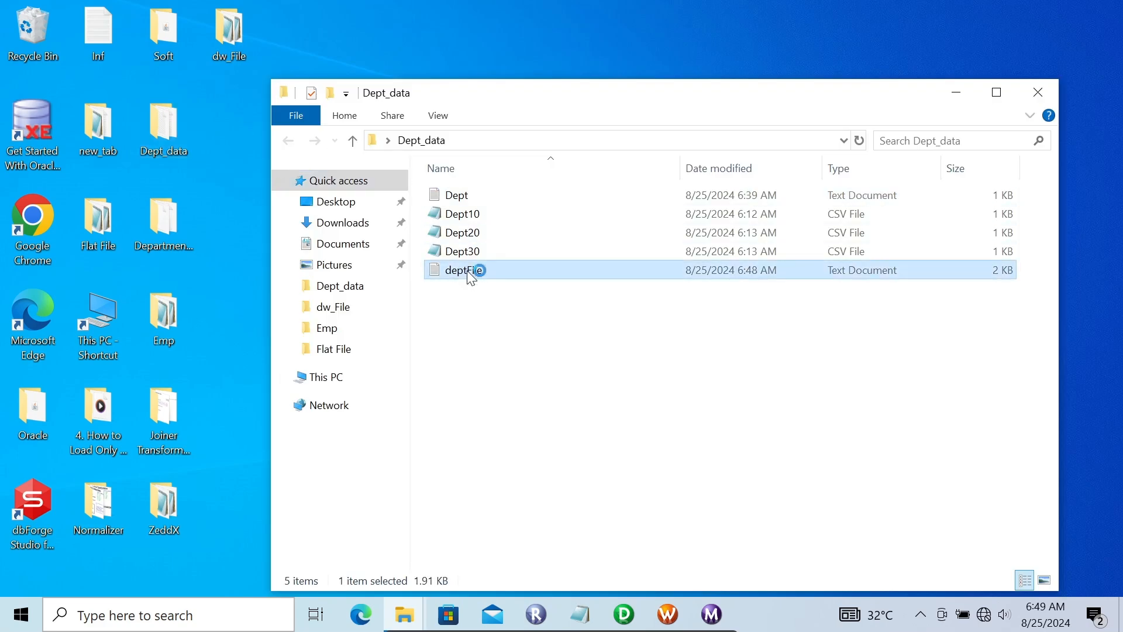
left_click(886, 325)
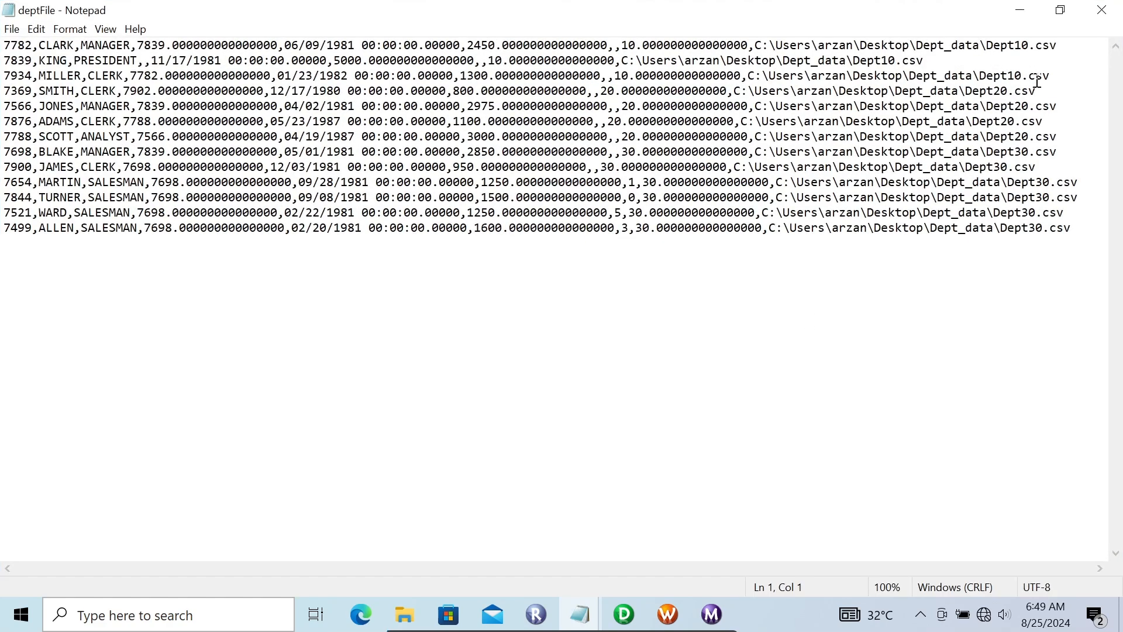
Examine the loaded rows and the source file path ending each row in deptFile, and close the file.
left_click_drag(1060, 79, 1088, 256)
double_click(1061, 70)
double_click(1071, 137)
left_click(1074, 146)
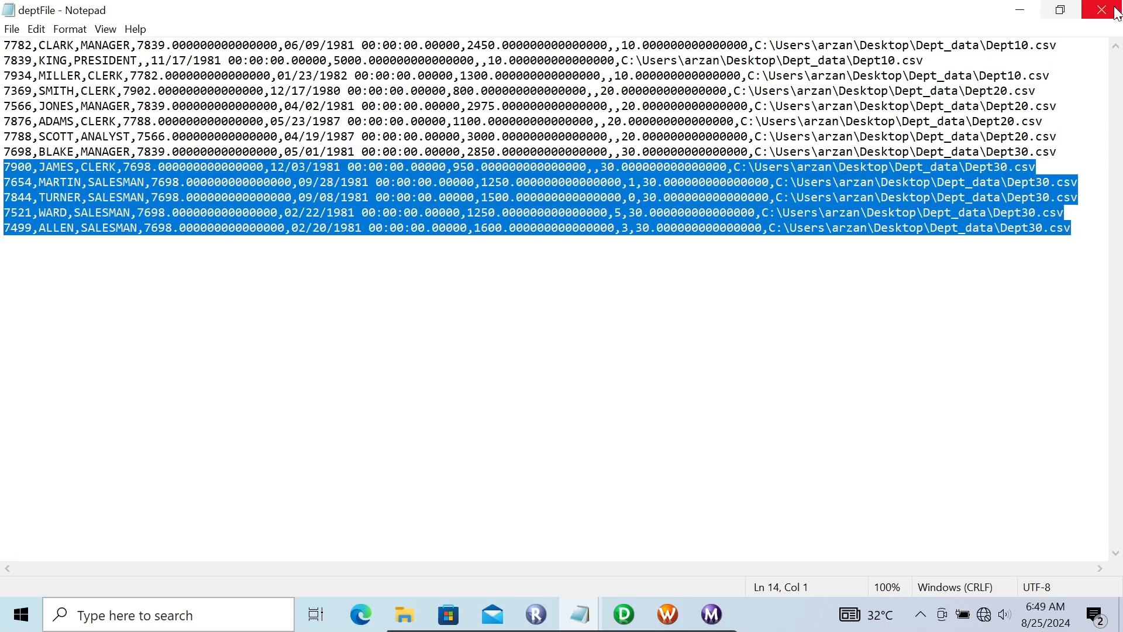
left_click(1062, 7)
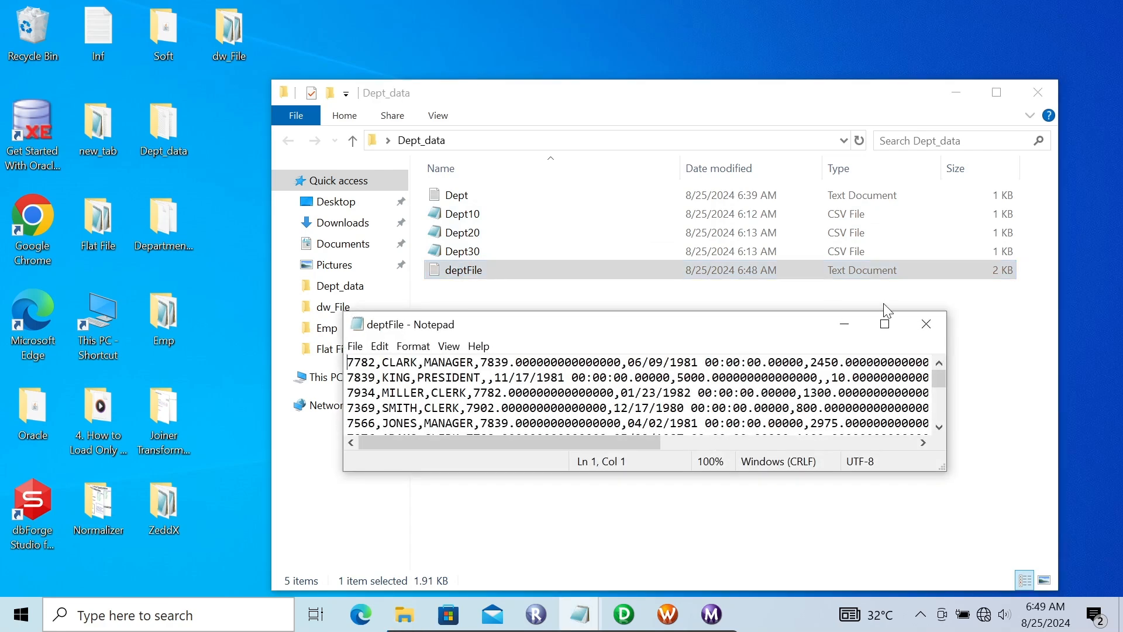
left_click(883, 325)
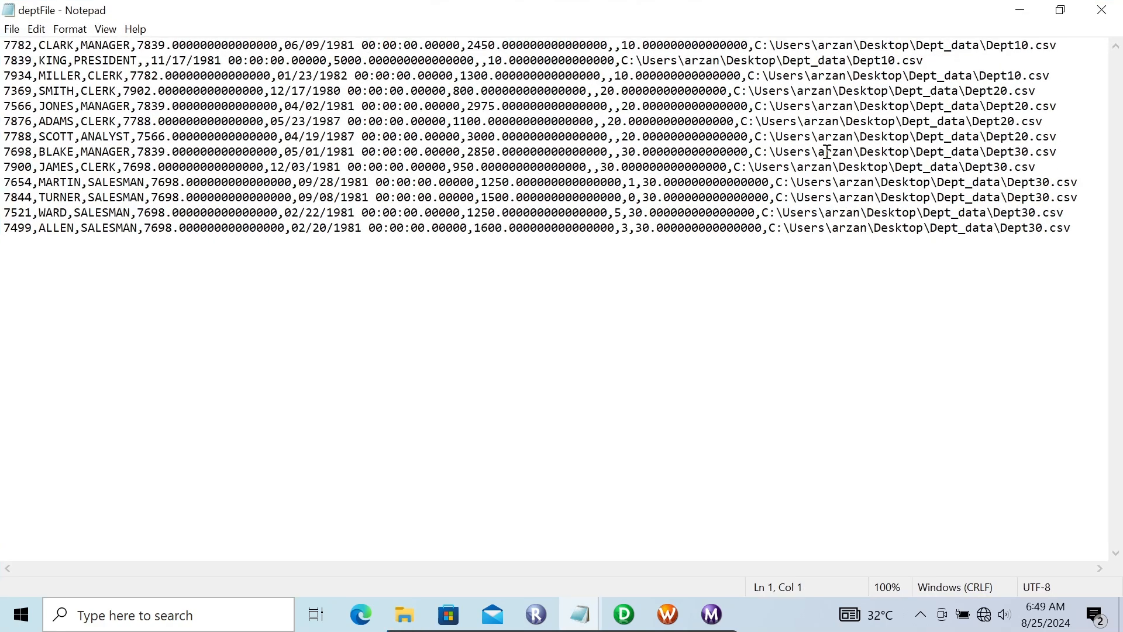
left_click(1101, 10)
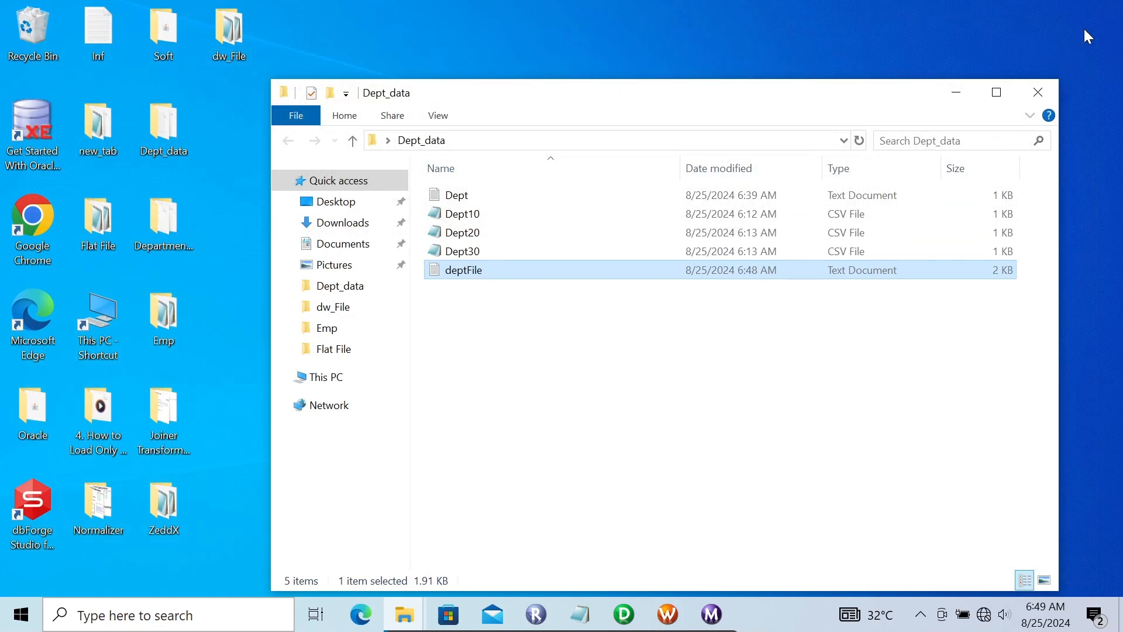
In Workflow Manager, open the mapping settings of s_m_indiect_file_example and review the source file type and directory of SQ_Dept10.
left_click(668, 614)
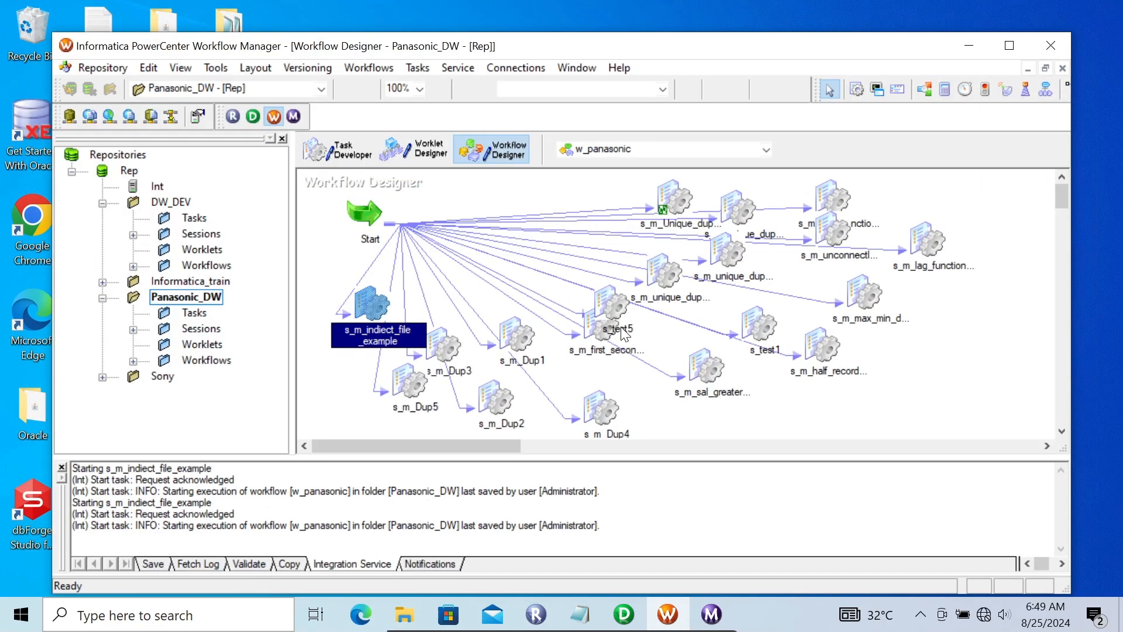
double_click(372, 304)
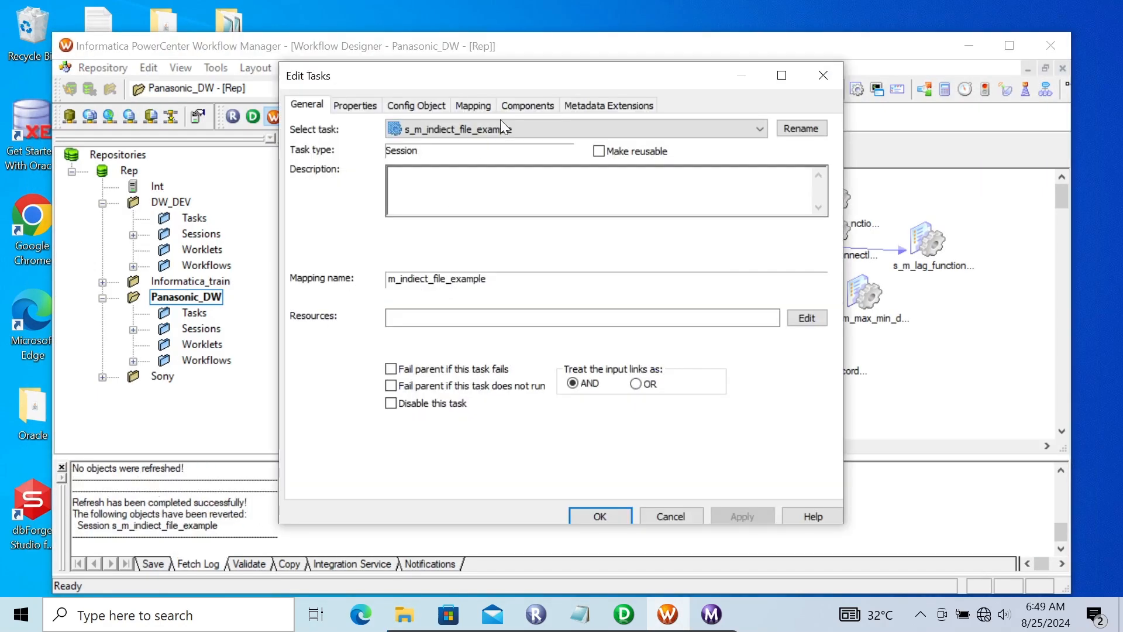
left_click(484, 105)
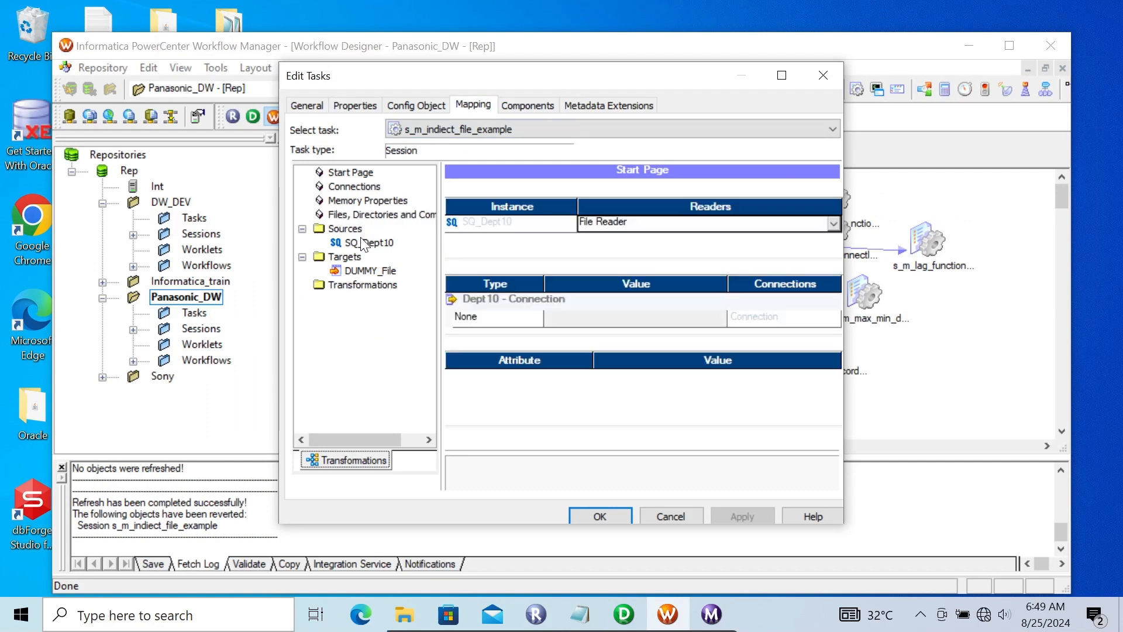
left_click(835, 438)
left_click(835, 438)
left_click(836, 437)
left_click(835, 438)
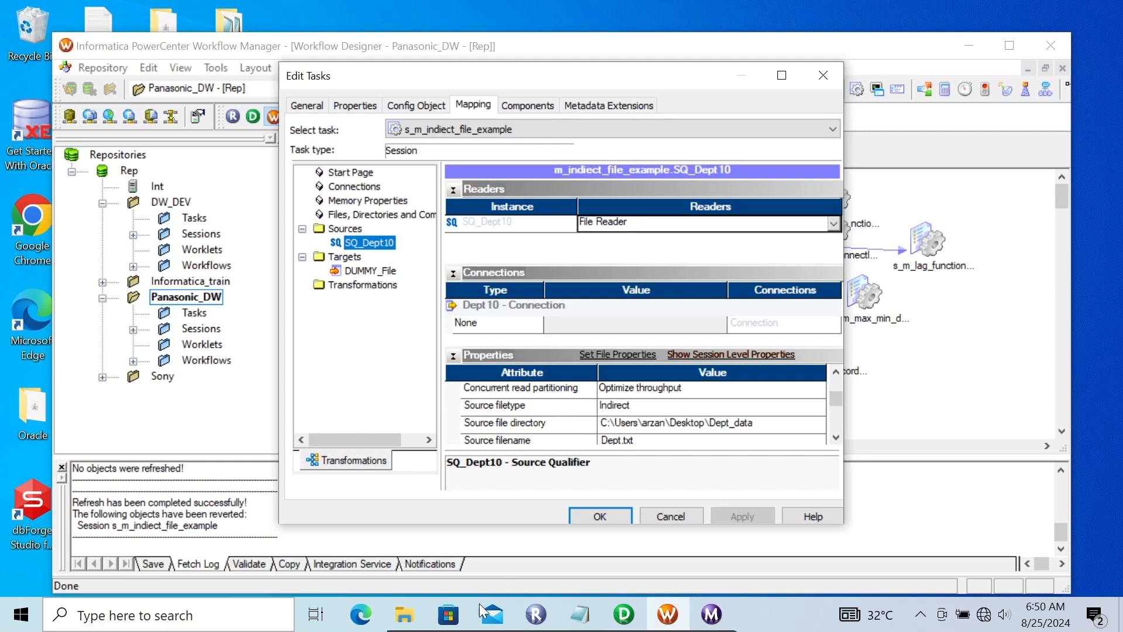
Check the files in the Dept_data folder against the source filename set for SQ_Dept10.
left_click(404, 615)
left_click(486, 528)
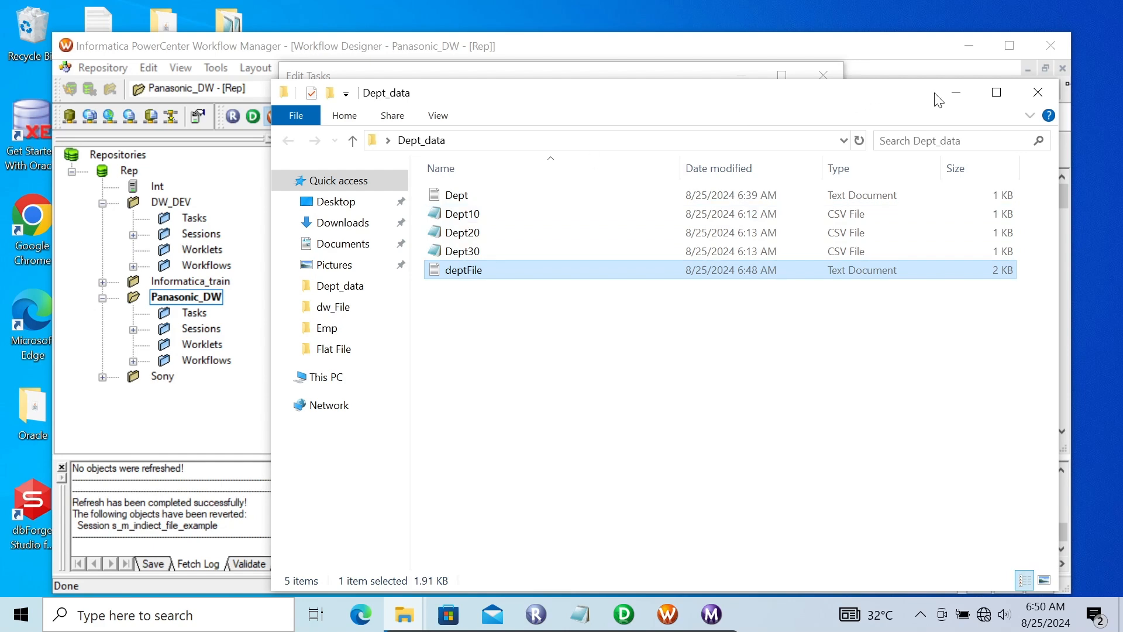
left_click(956, 92)
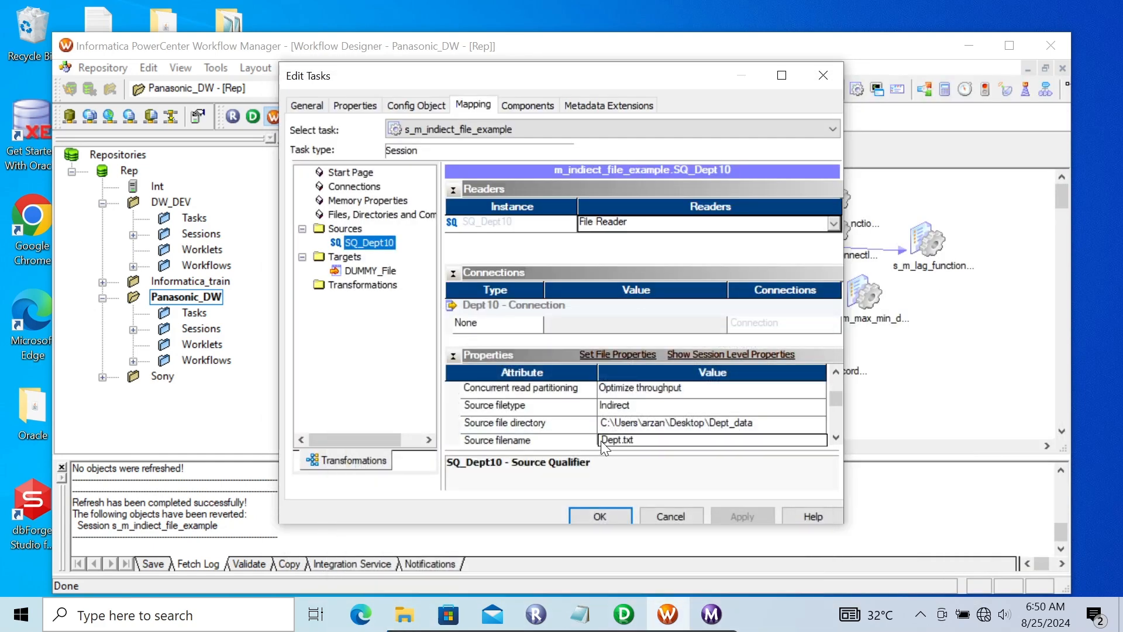
left_click(630, 444)
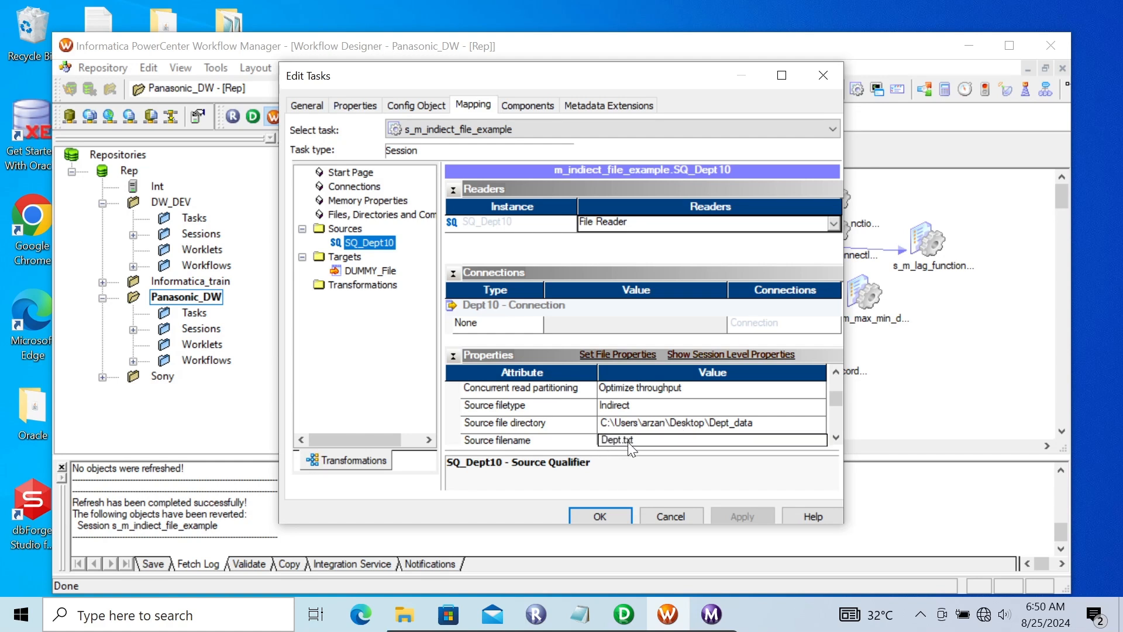
left_click(835, 439)
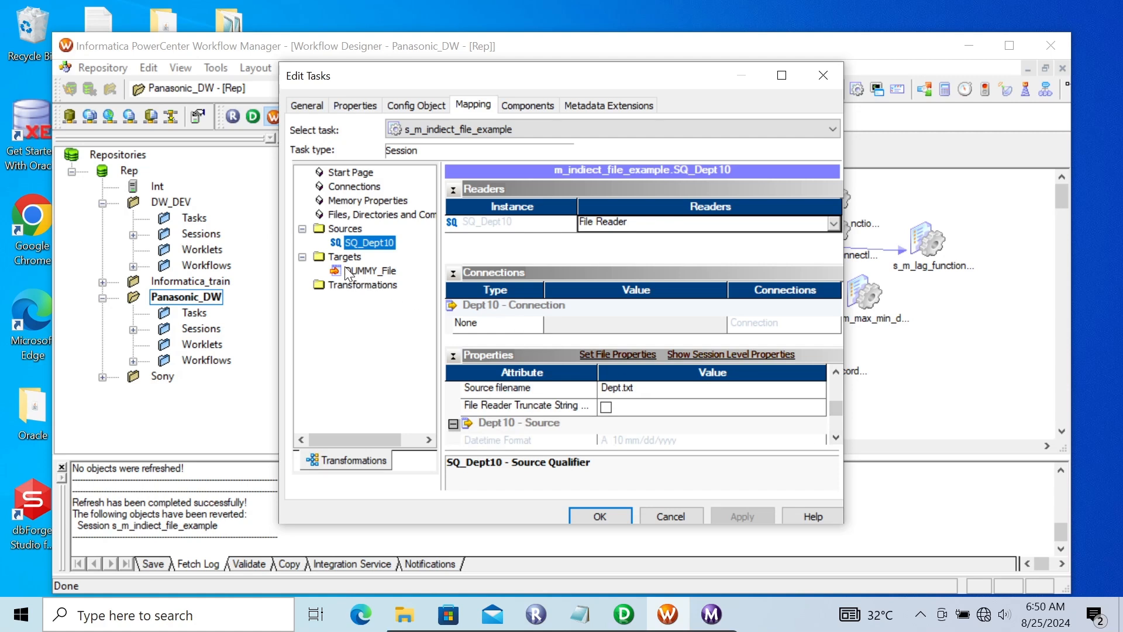
Review the output file directory and filename of the DUMMY_File target, and close the session settings.
left_click(369, 271)
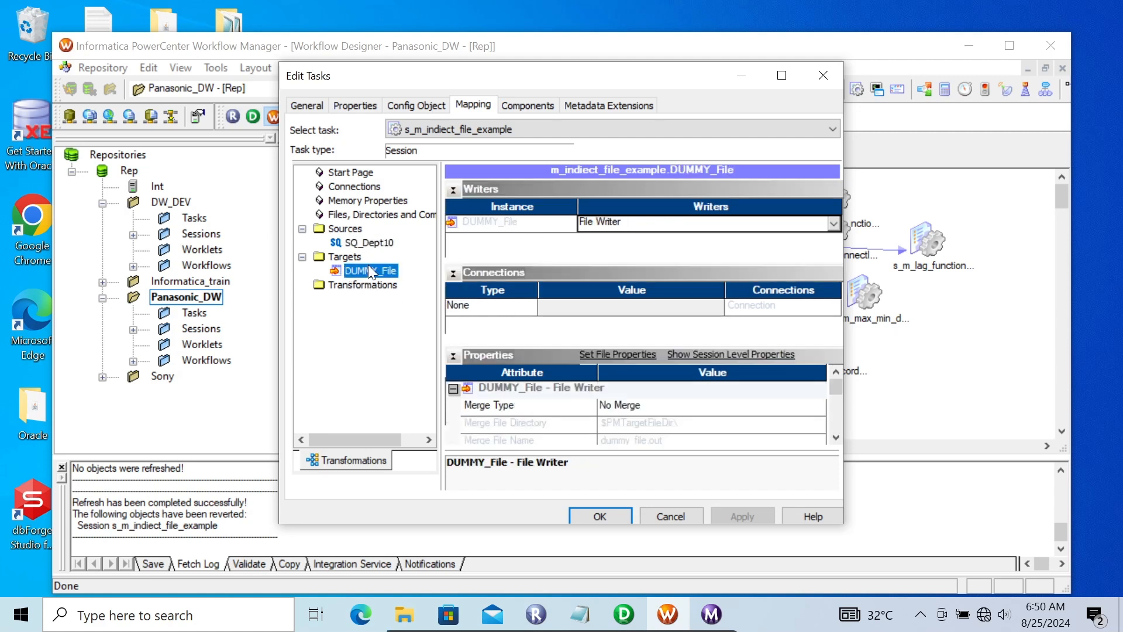
left_click(836, 437)
left_click(836, 437)
left_click(836, 437)
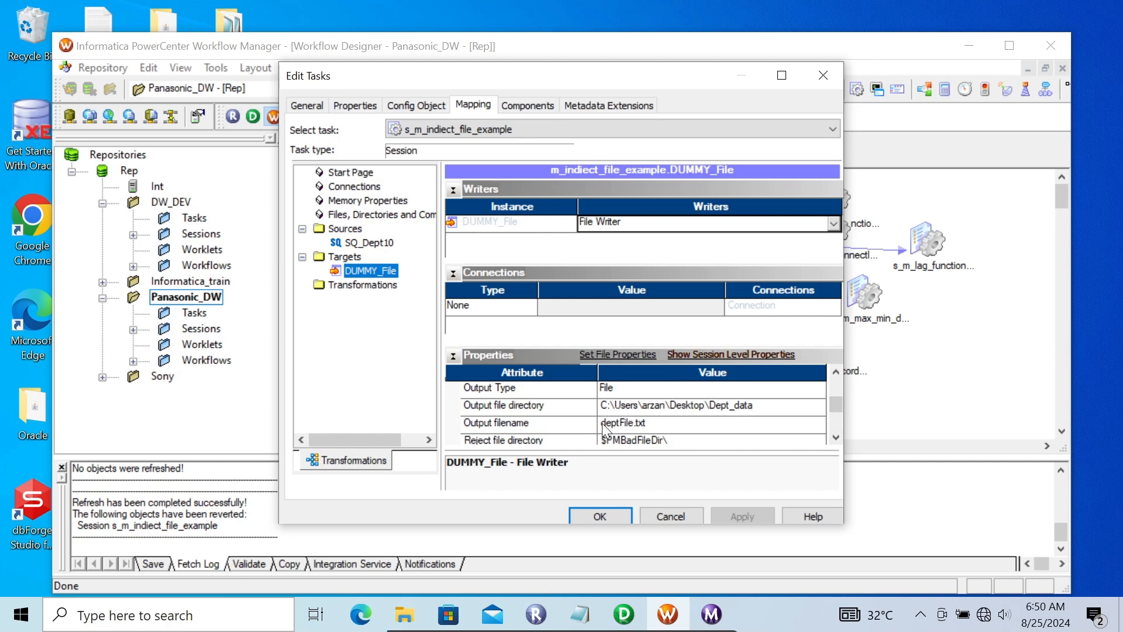
left_click(598, 516)
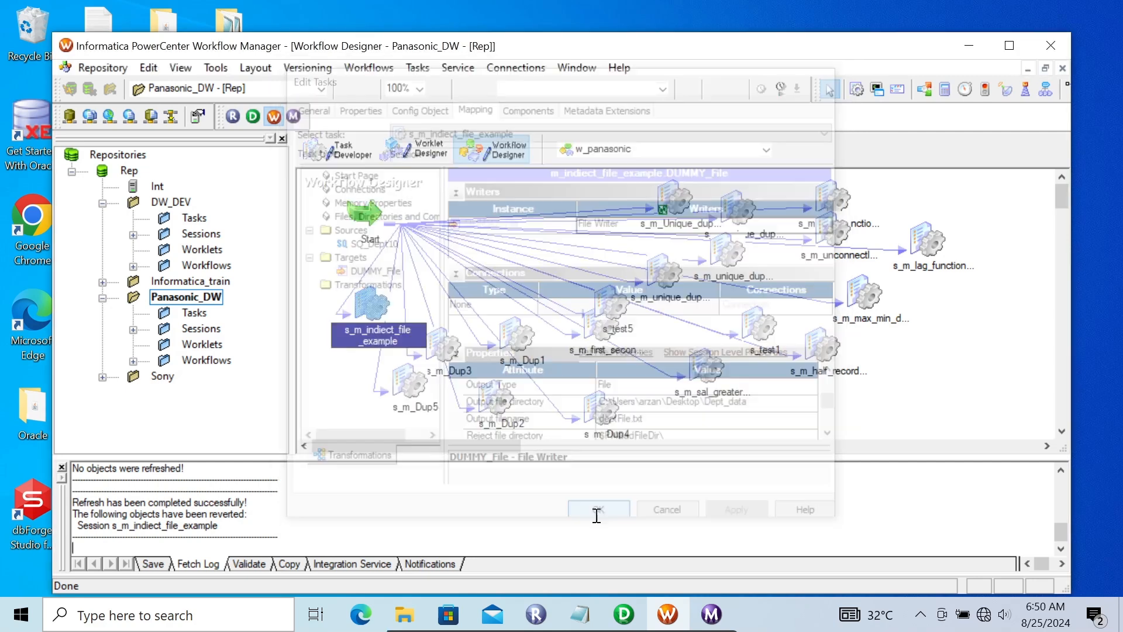
Switch to the Inf notes on indirect file loading in Notepad.
left_click(580, 615)
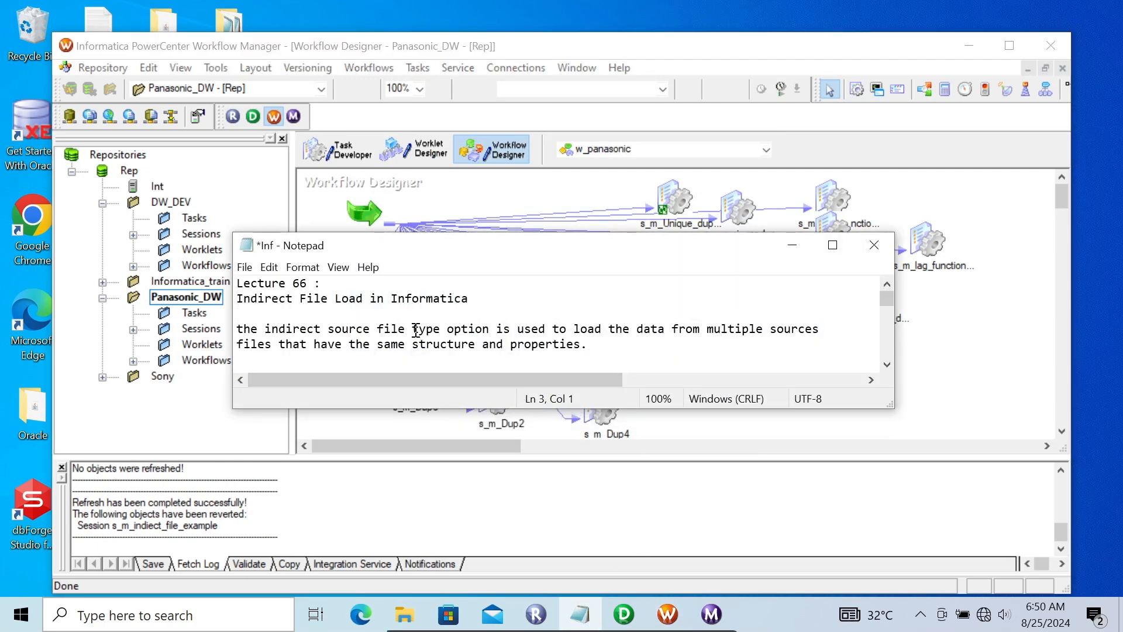